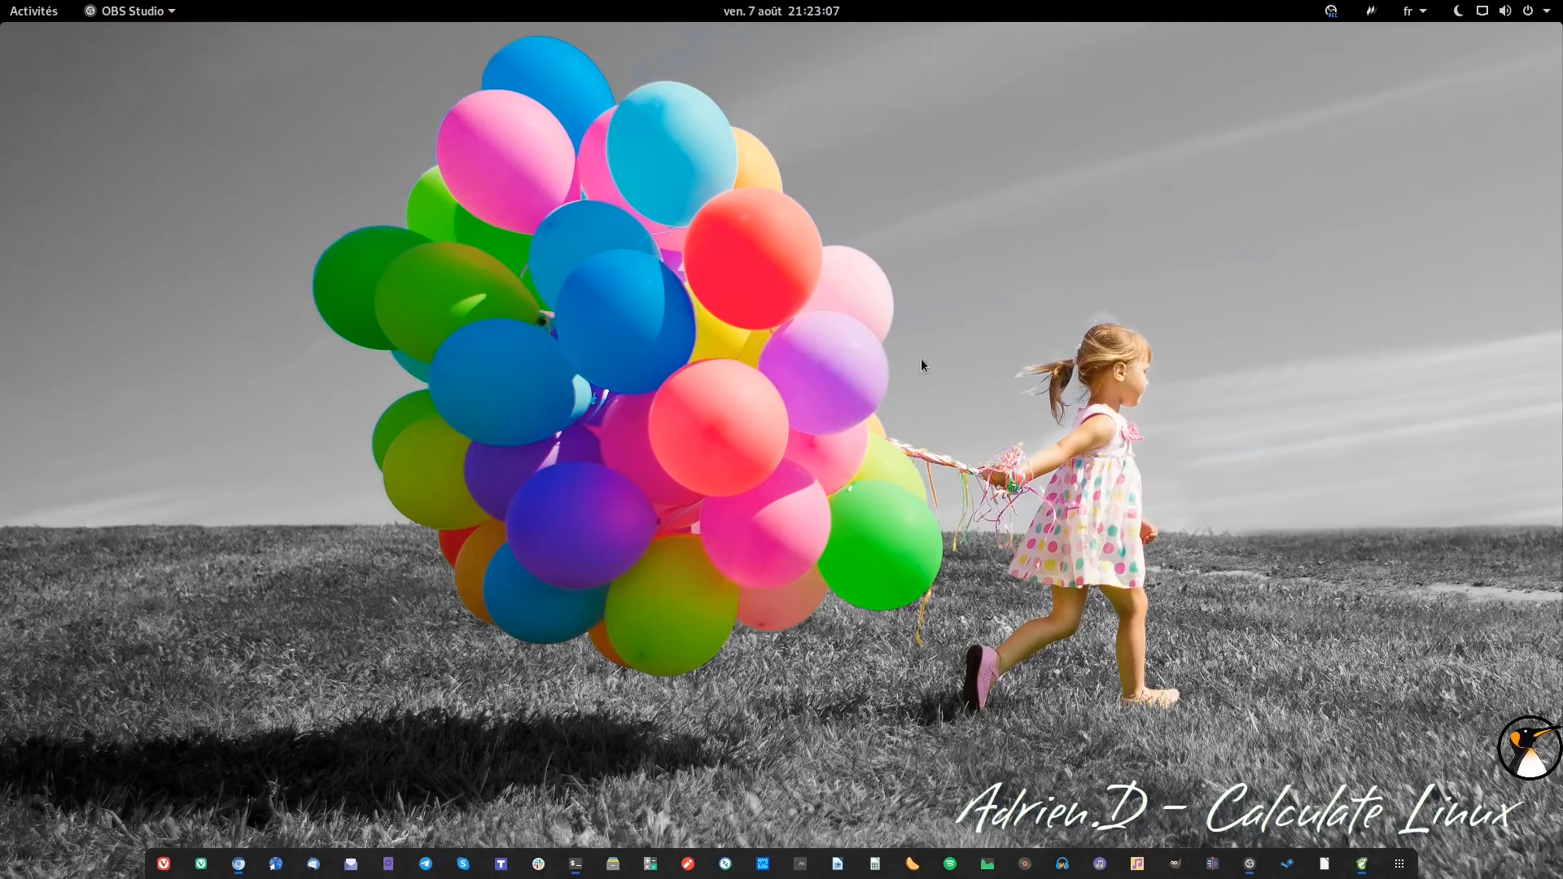
# Launch LibreOffice Writer, tile its window on the left half of the screen and display its About information.
pyautogui.click(838, 863)
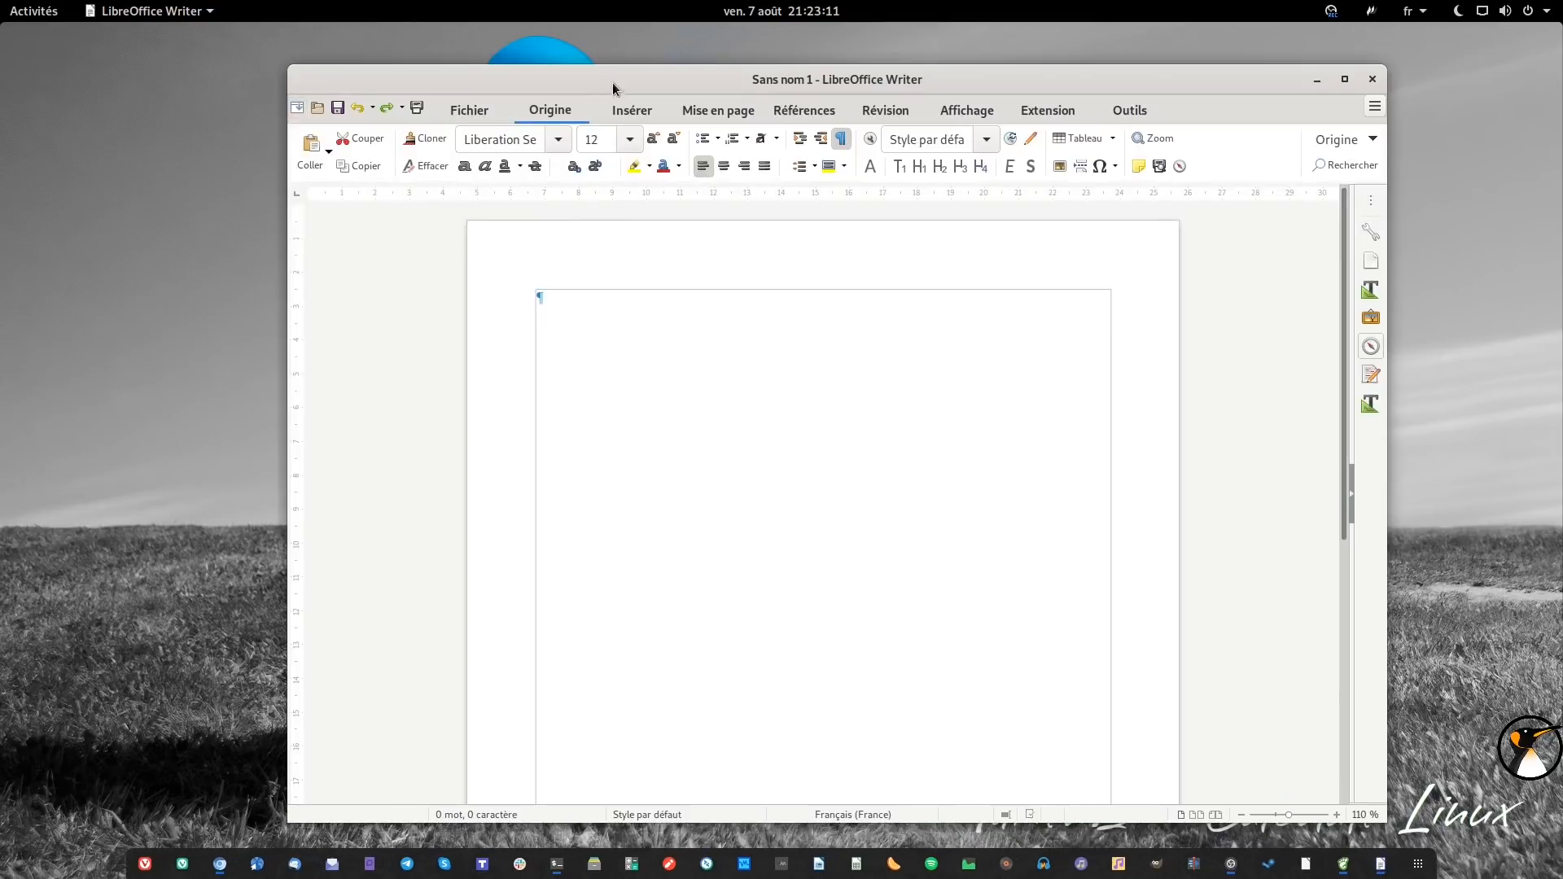
pyautogui.moveTo(612, 81); pyautogui.dragTo(4, 180)
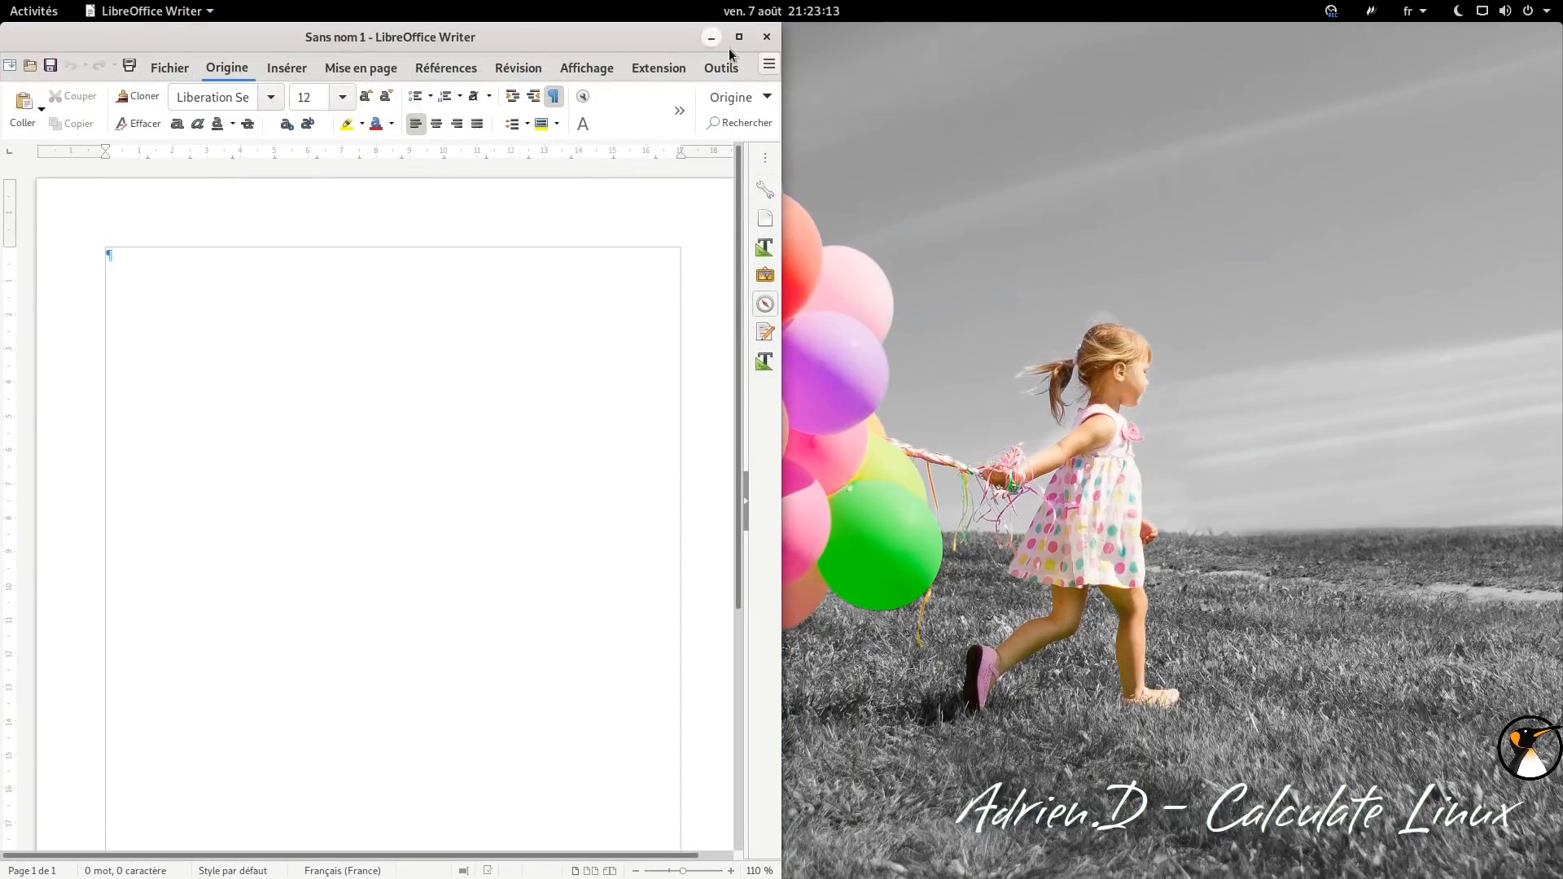
pyautogui.click(770, 66)
pyautogui.click(819, 280)
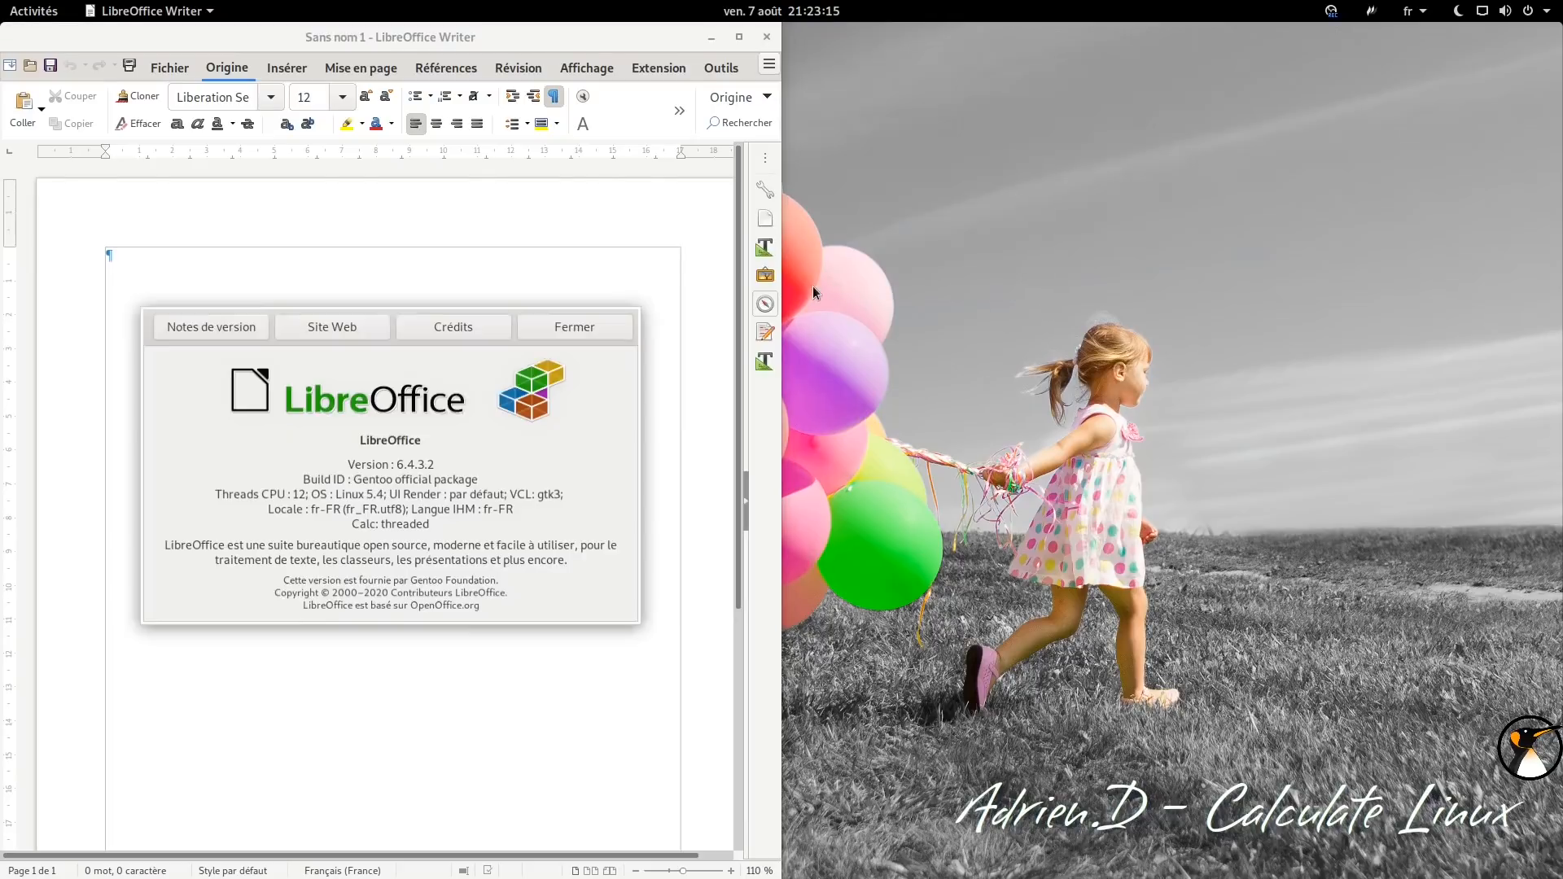
# Launch the second LibreOffice installation, create a Writer document and display its About information to compare both versions.
pyautogui.click(1341, 865)
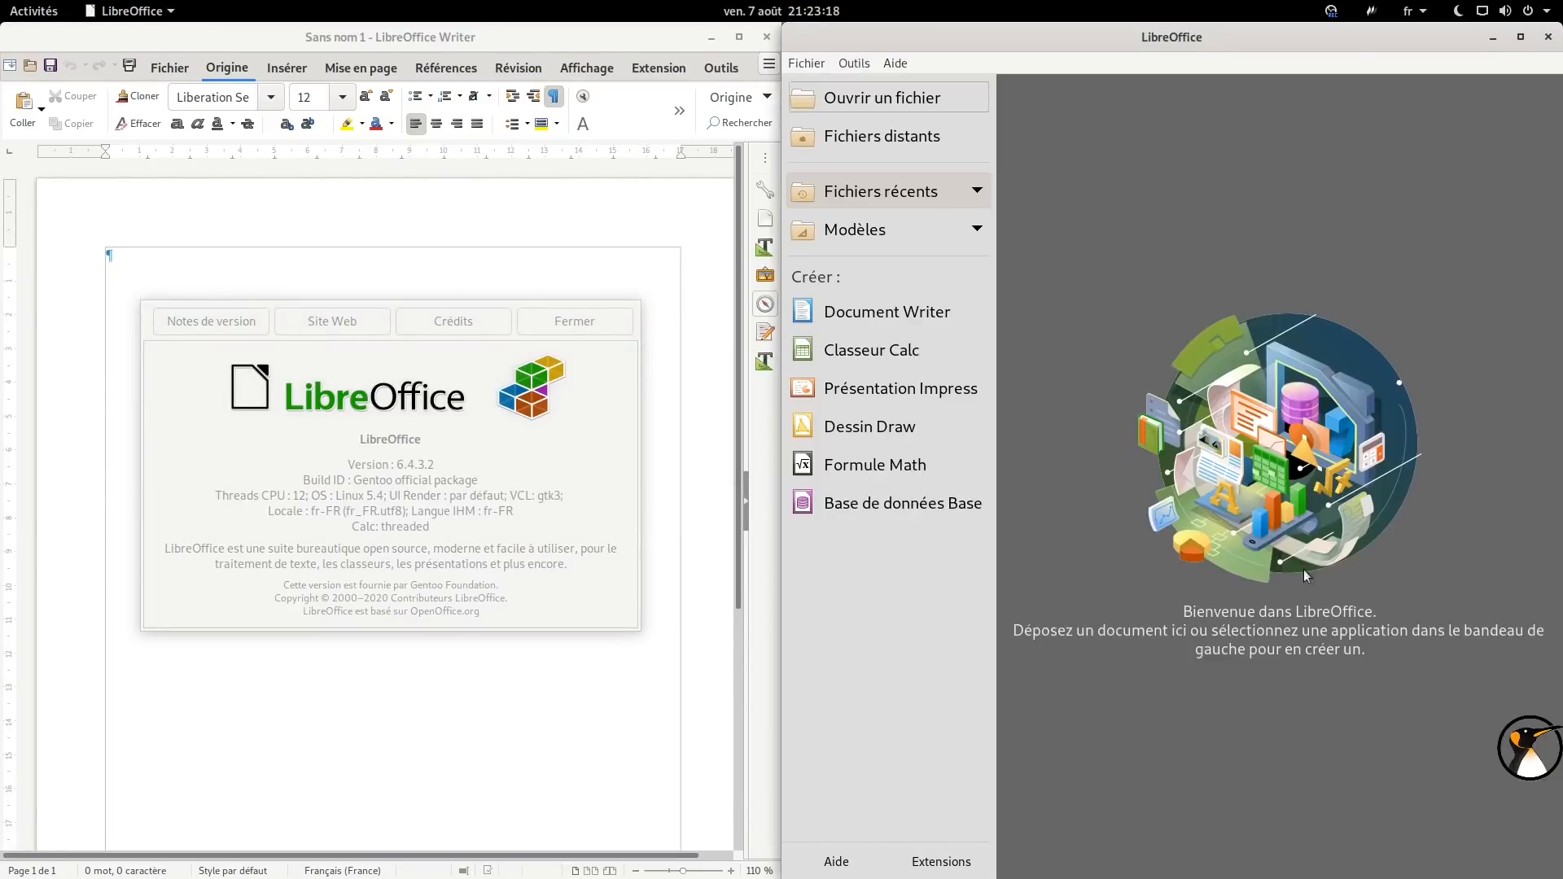
pyautogui.click(854, 303)
pyautogui.click(1353, 64)
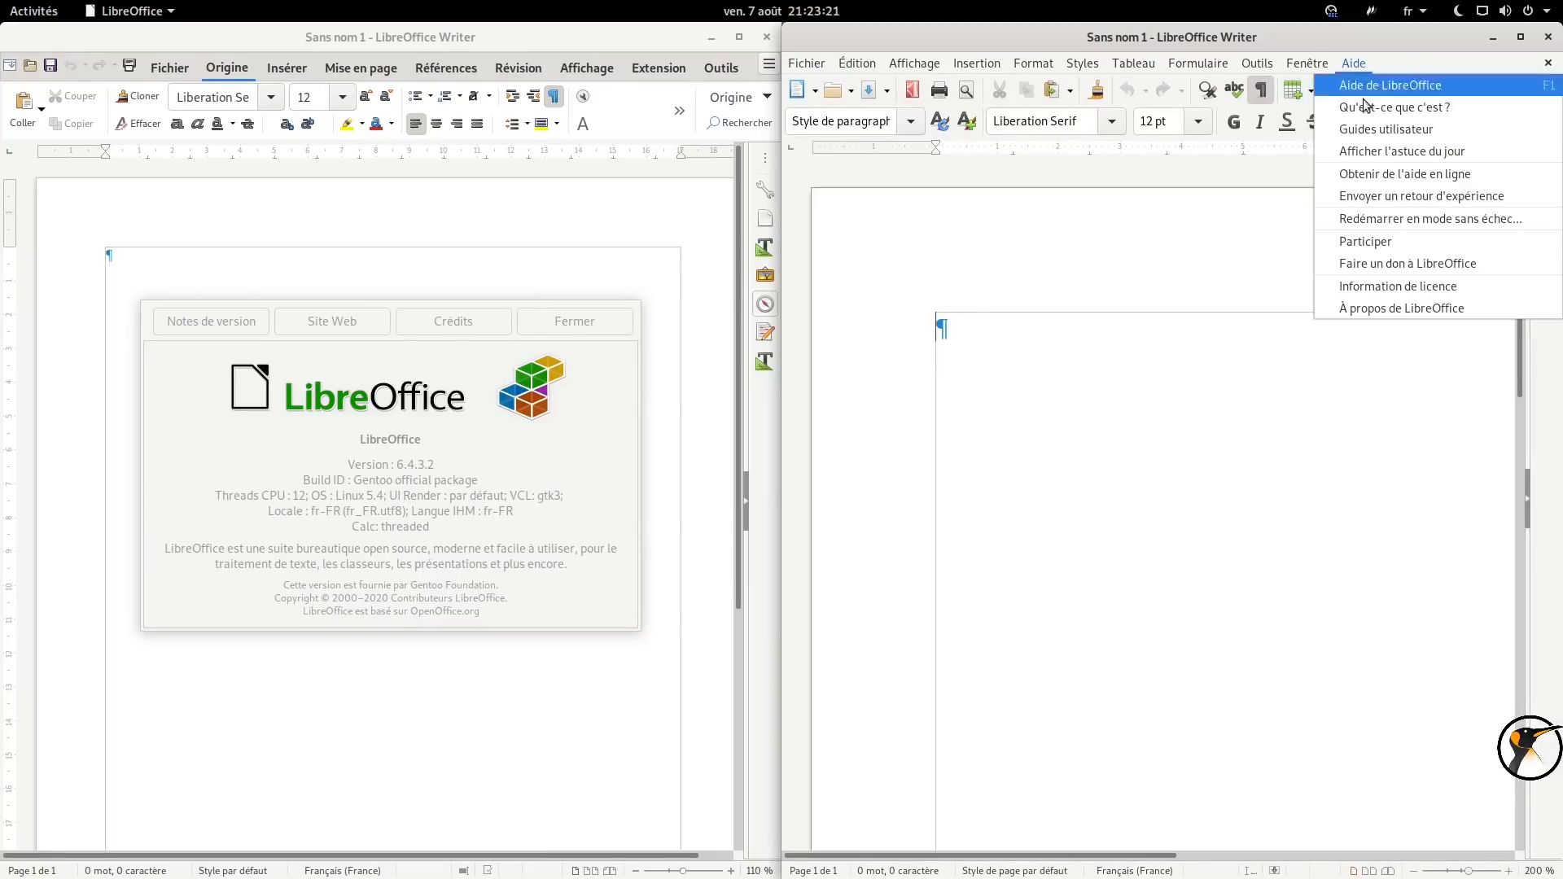
pyautogui.click(1388, 310)
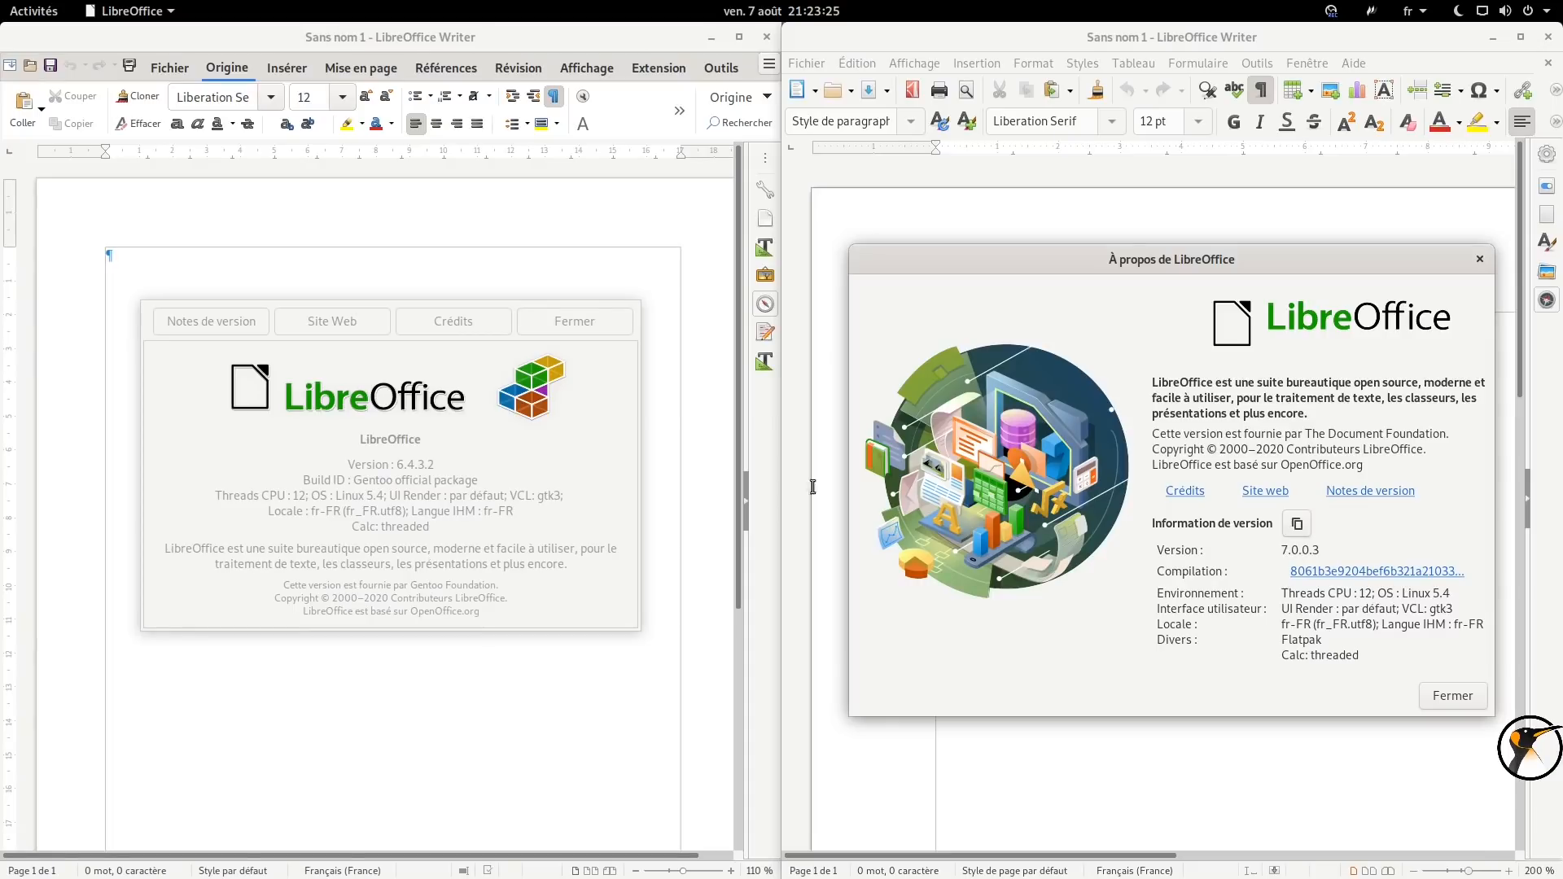
pyautogui.click(397, 464)
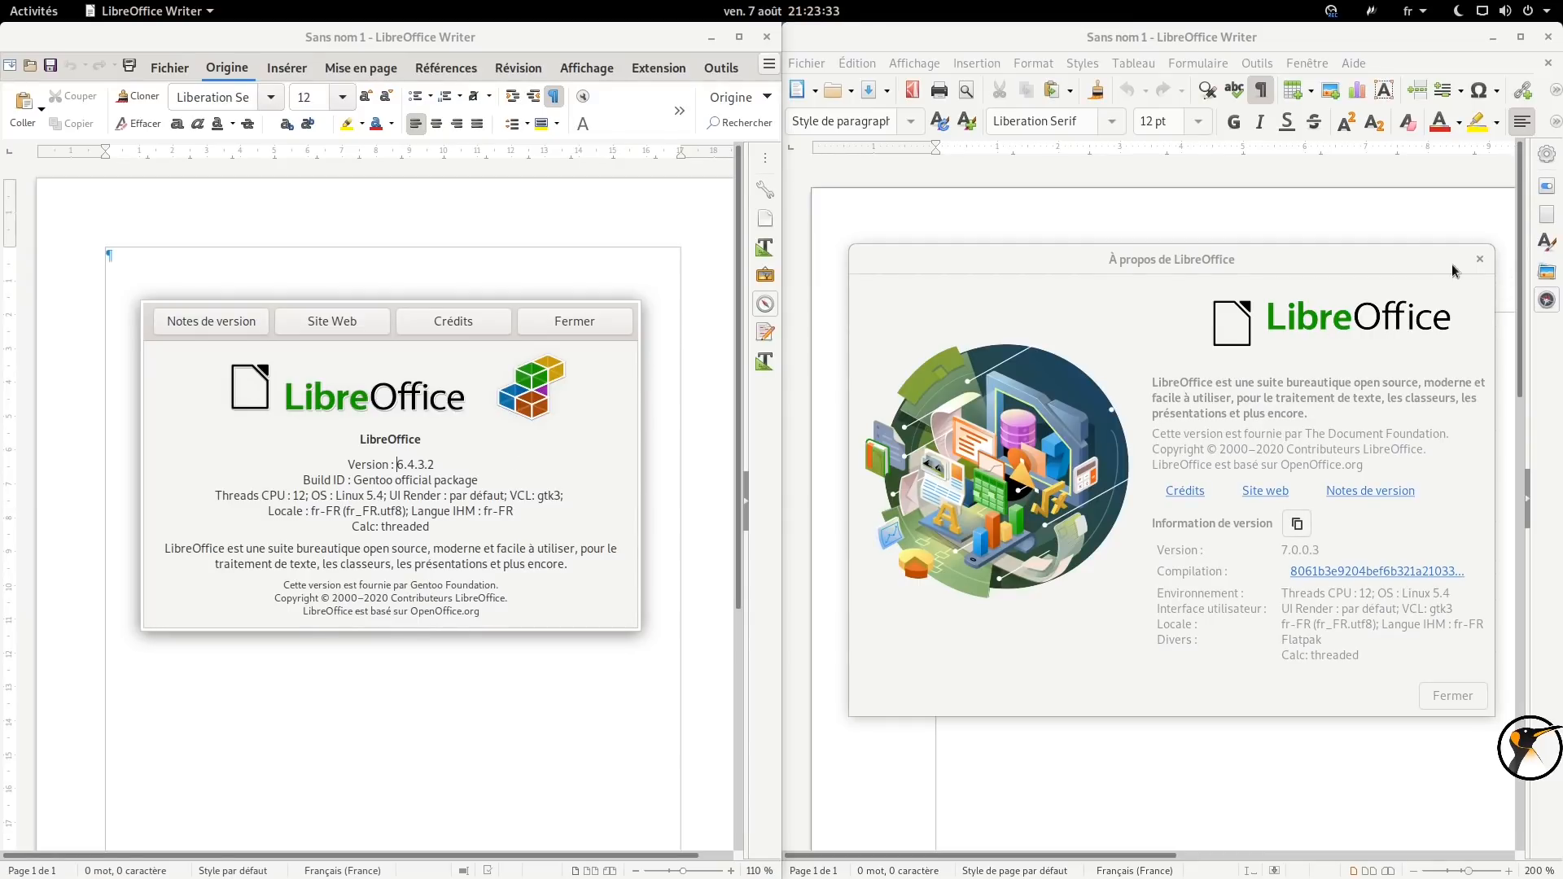
# Close the LibreOffice 7 About dialog and switch that window's user interface to Onglets.
pyautogui.click(1480, 259)
pyautogui.click(912, 64)
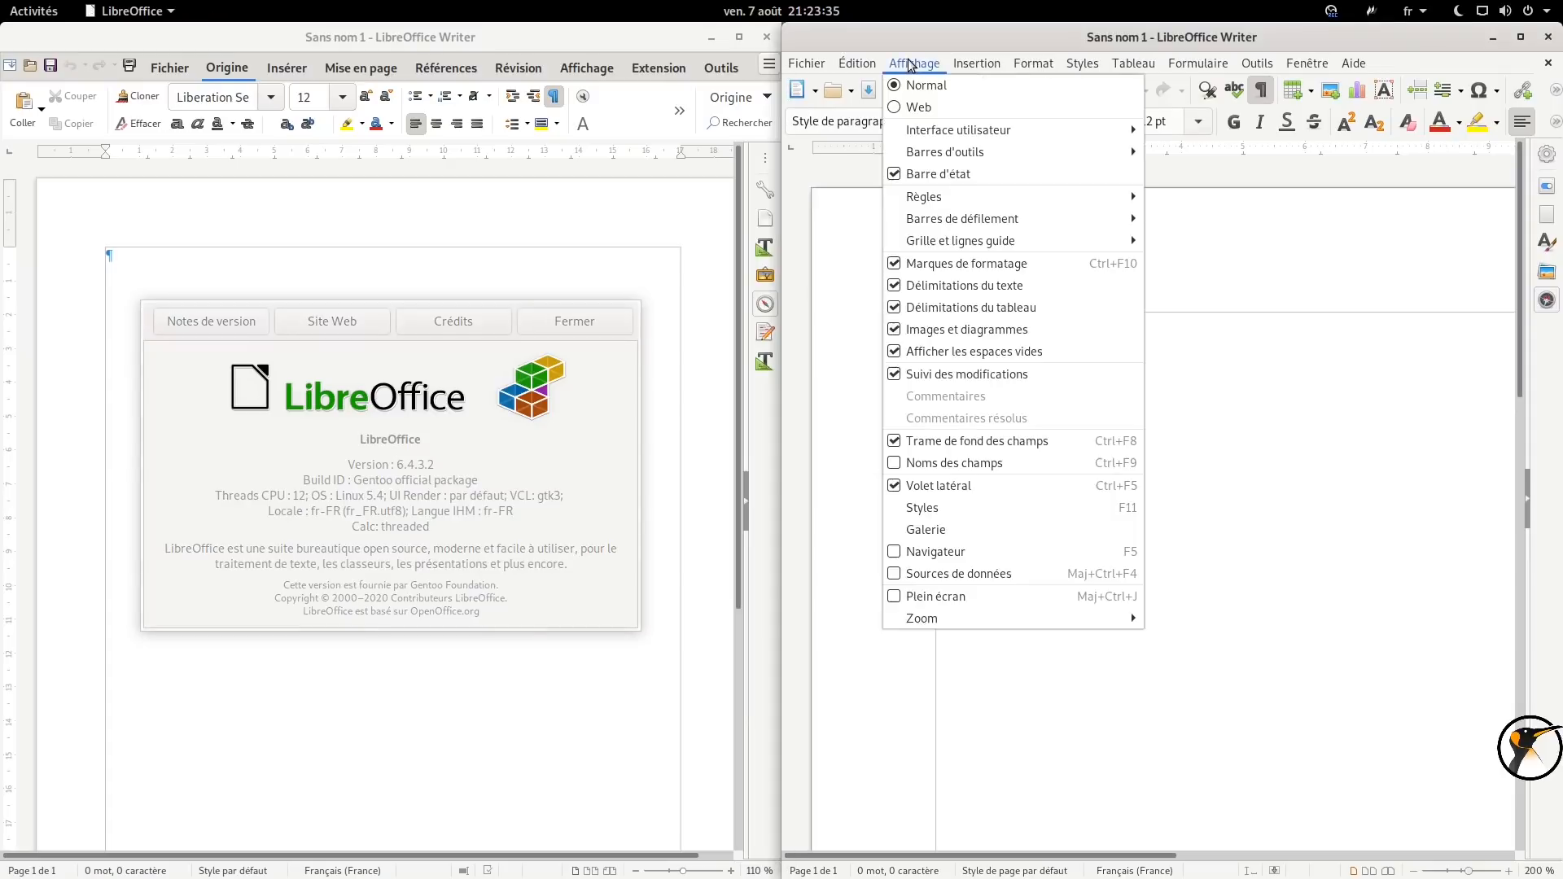
pyautogui.moveTo(949, 132)
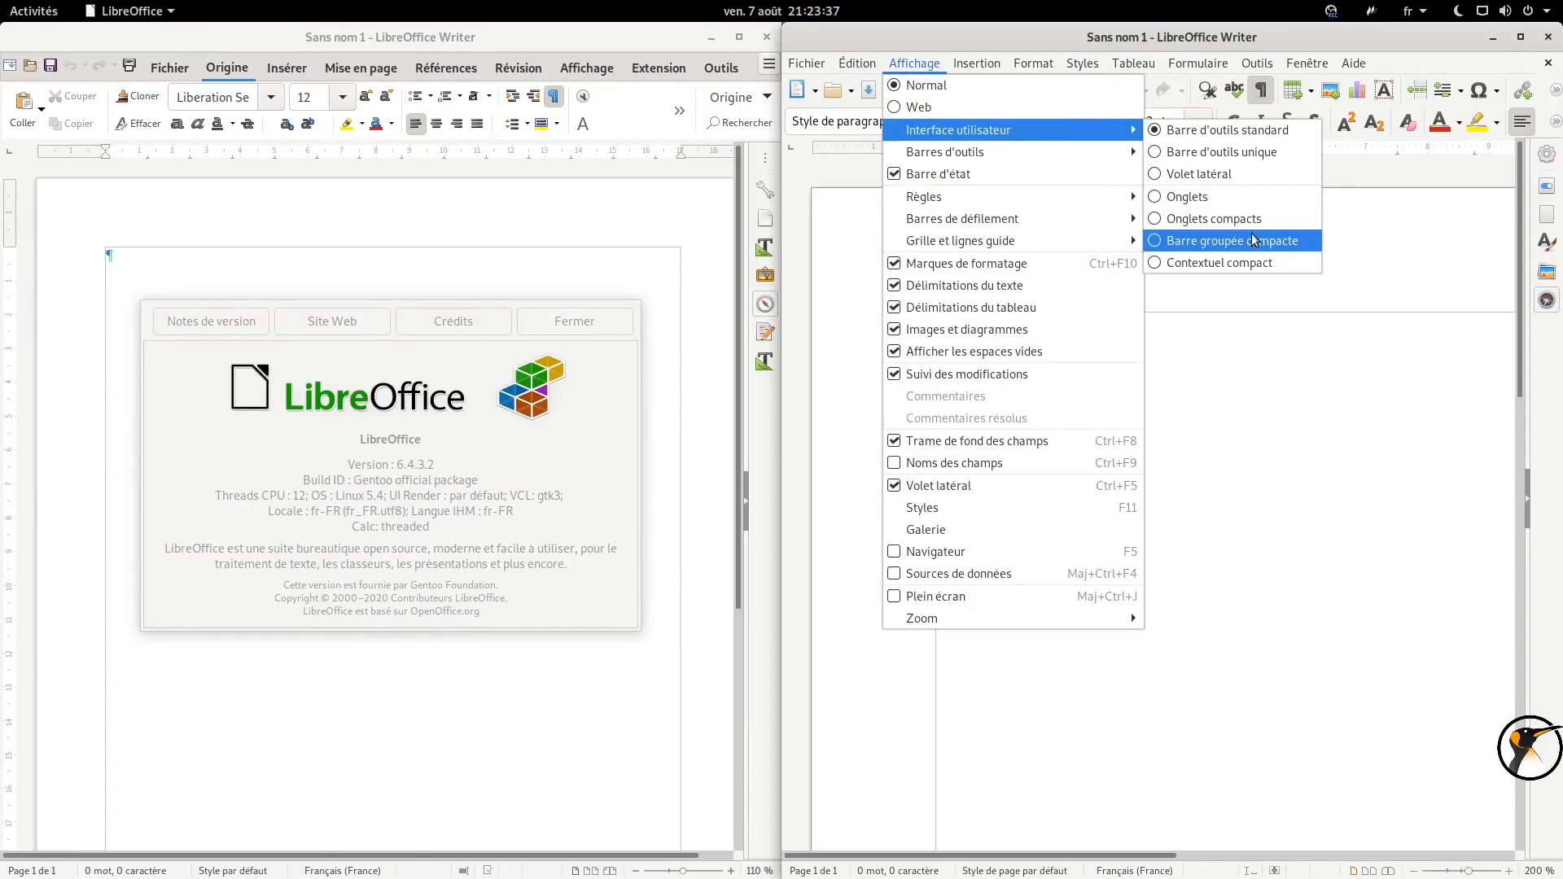
pyautogui.click(1252, 195)
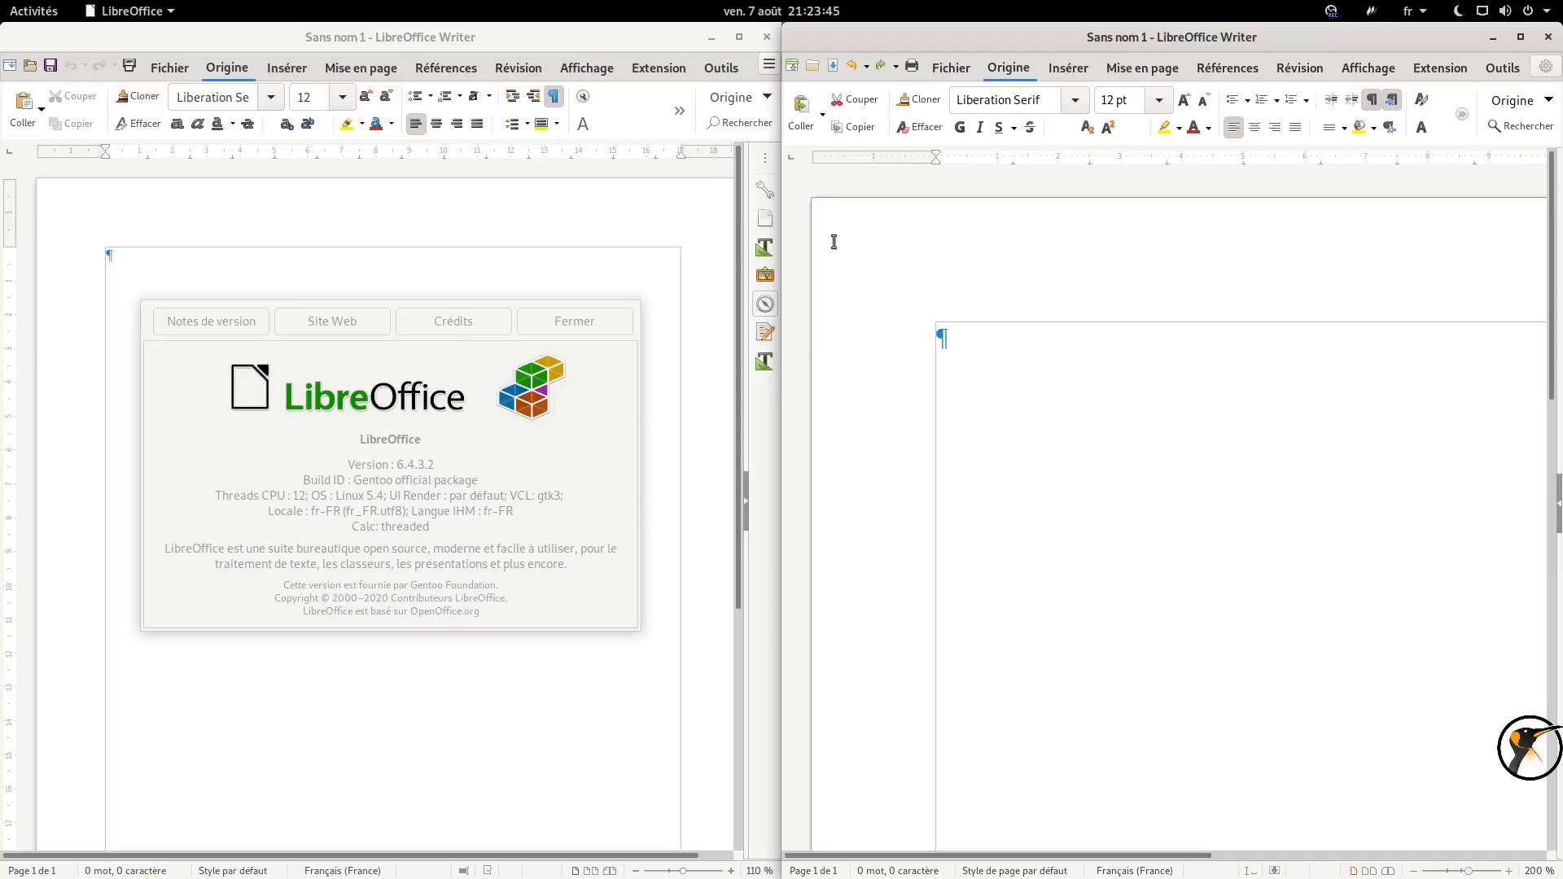
# Display the LibreOffice 7 About information again, then close the About dialogs of both versions.
pyautogui.click(1562, 285)
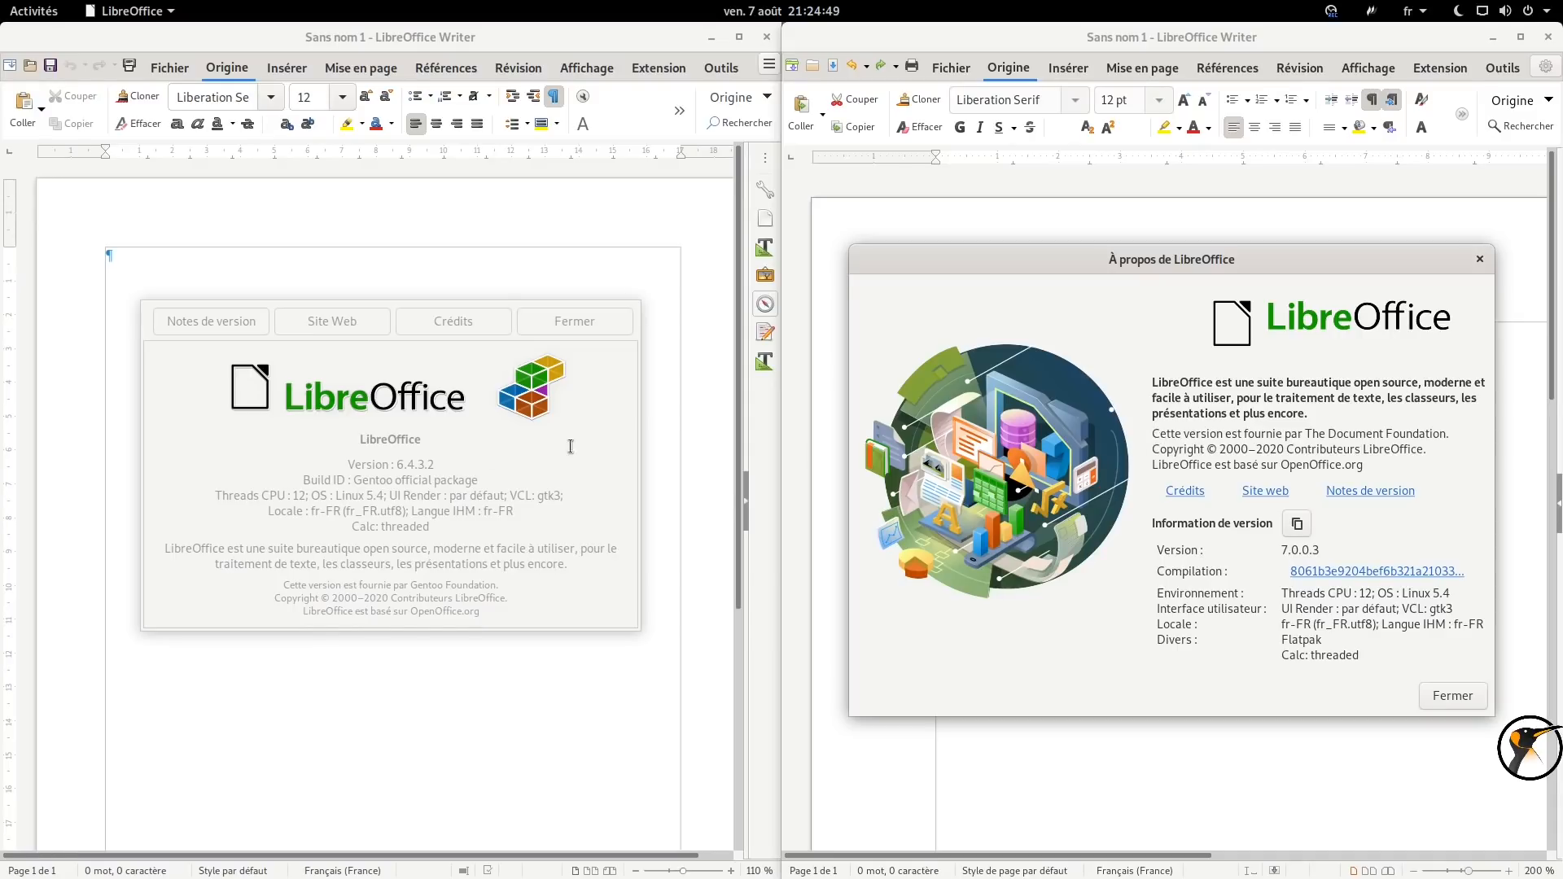
pyautogui.click(524, 324)
pyautogui.click(1478, 265)
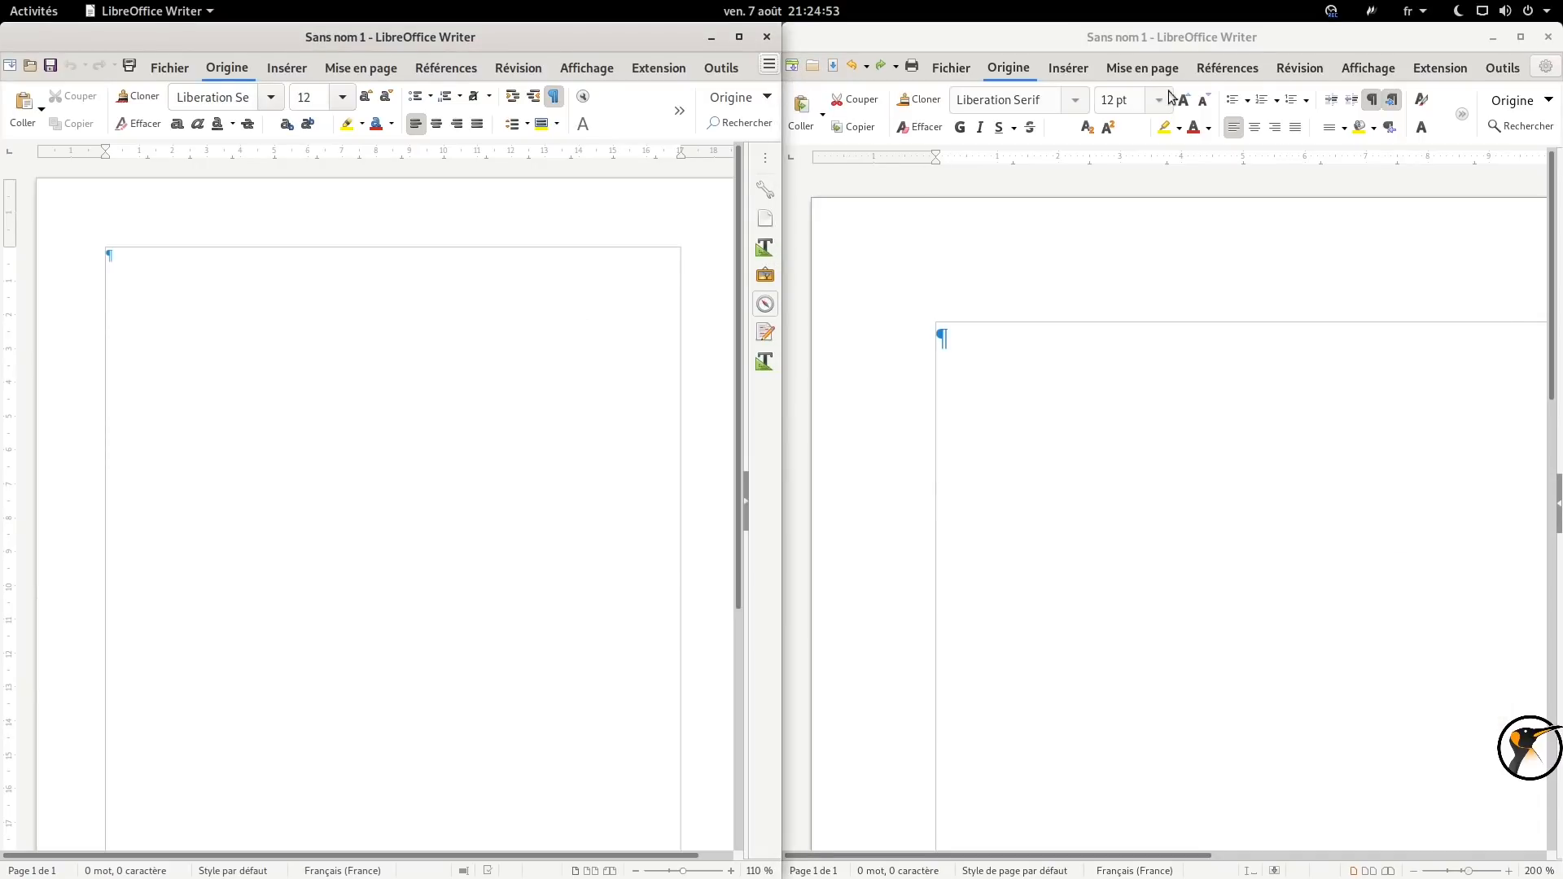
# Open the Options dialog in both LibreOffice windows and show the Affichage settings of the 6.4 version.
pyautogui.click(1556, 72)
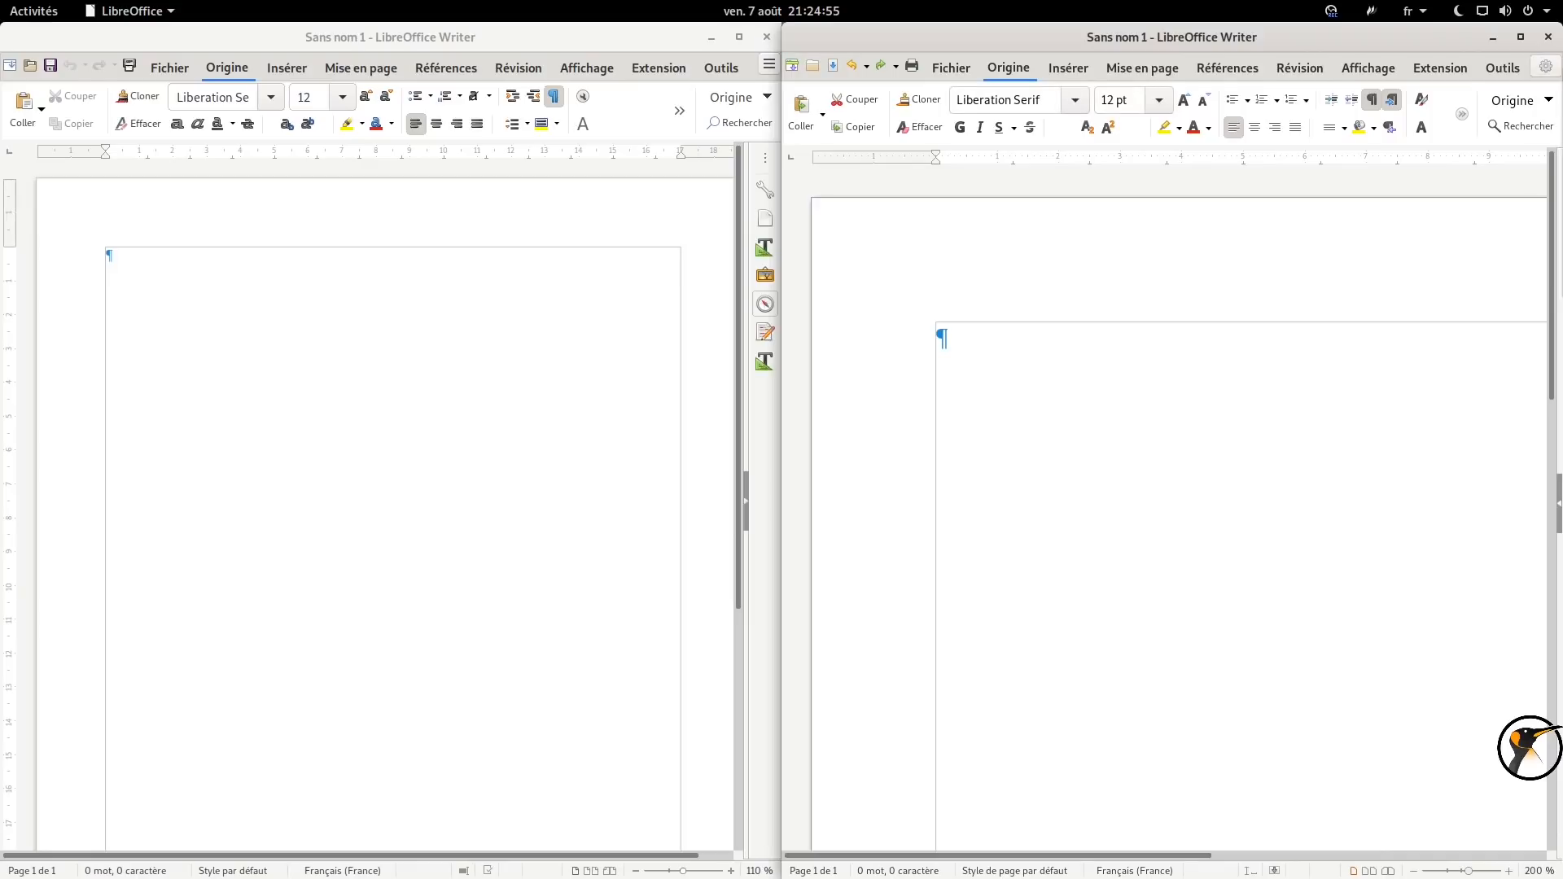
pyautogui.click(1562, 175)
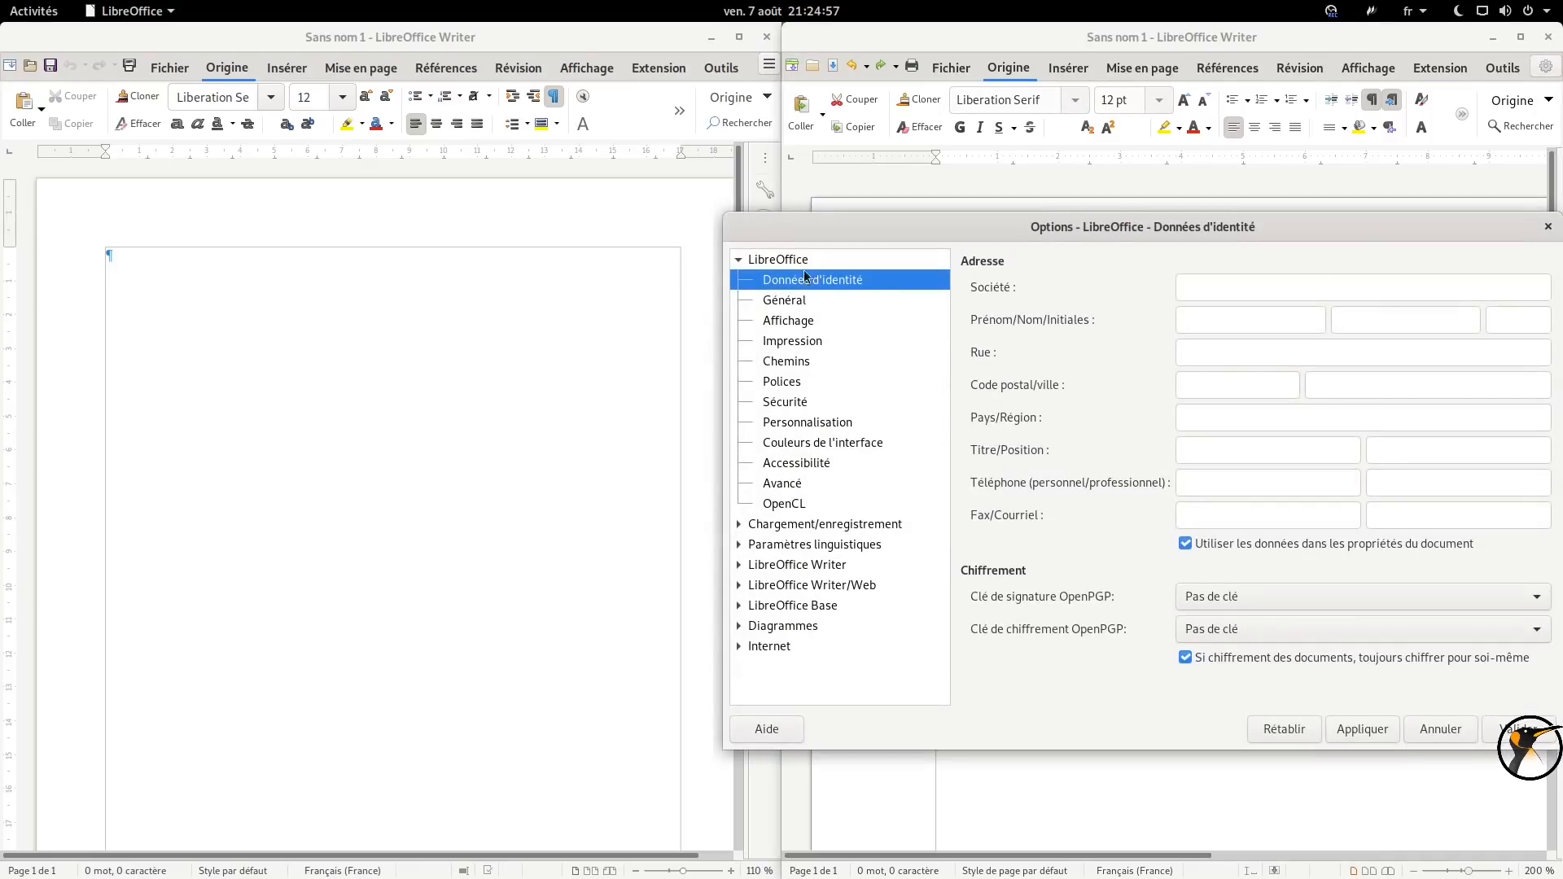
pyautogui.click(764, 208)
pyautogui.click(769, 64)
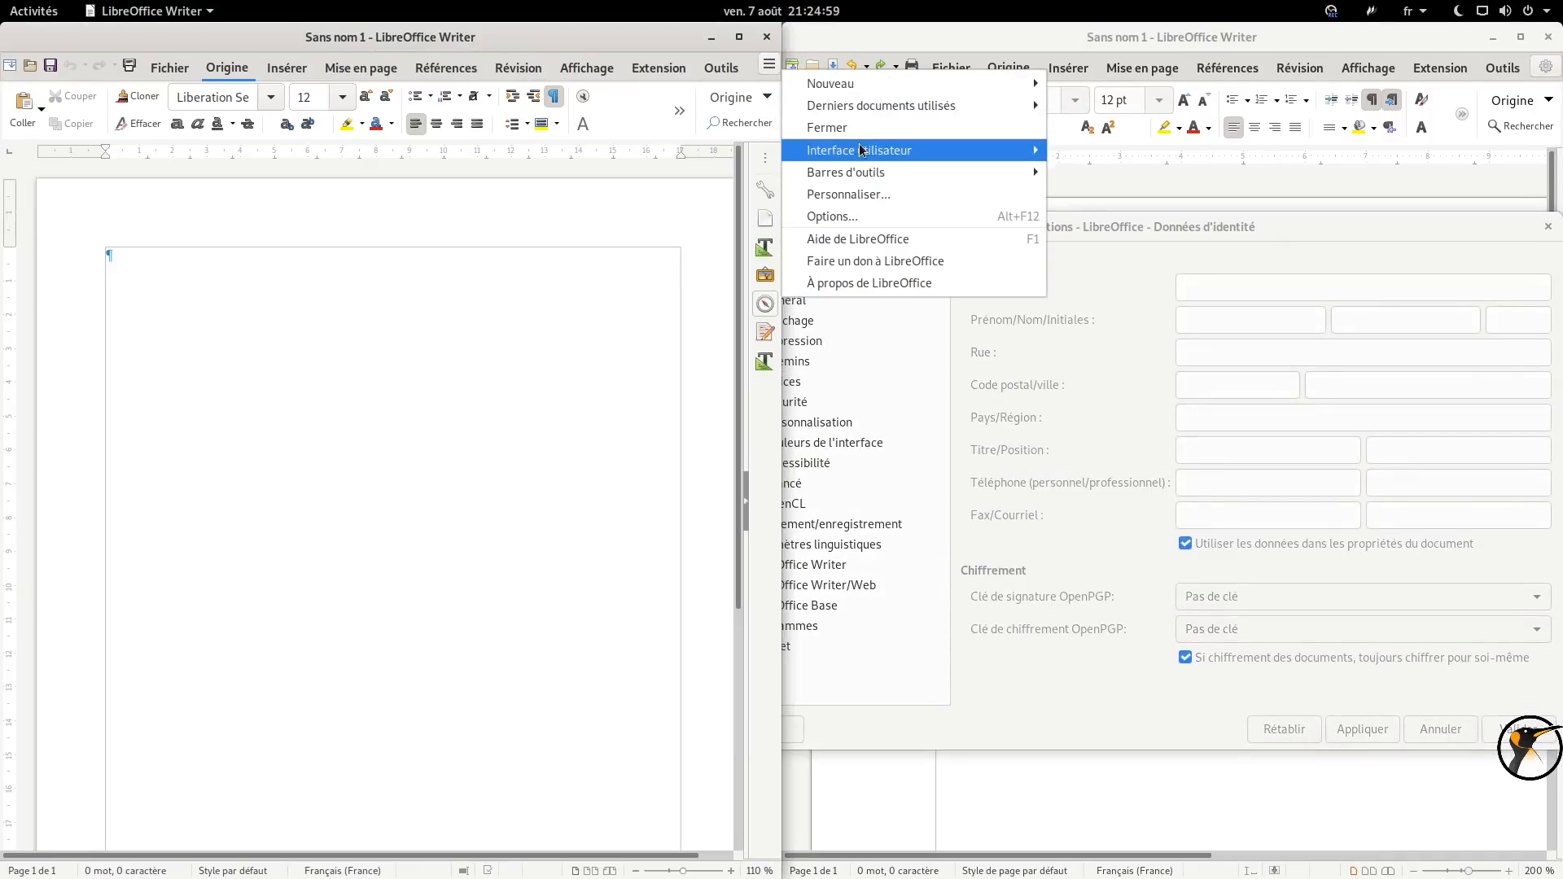
pyautogui.click(851, 215)
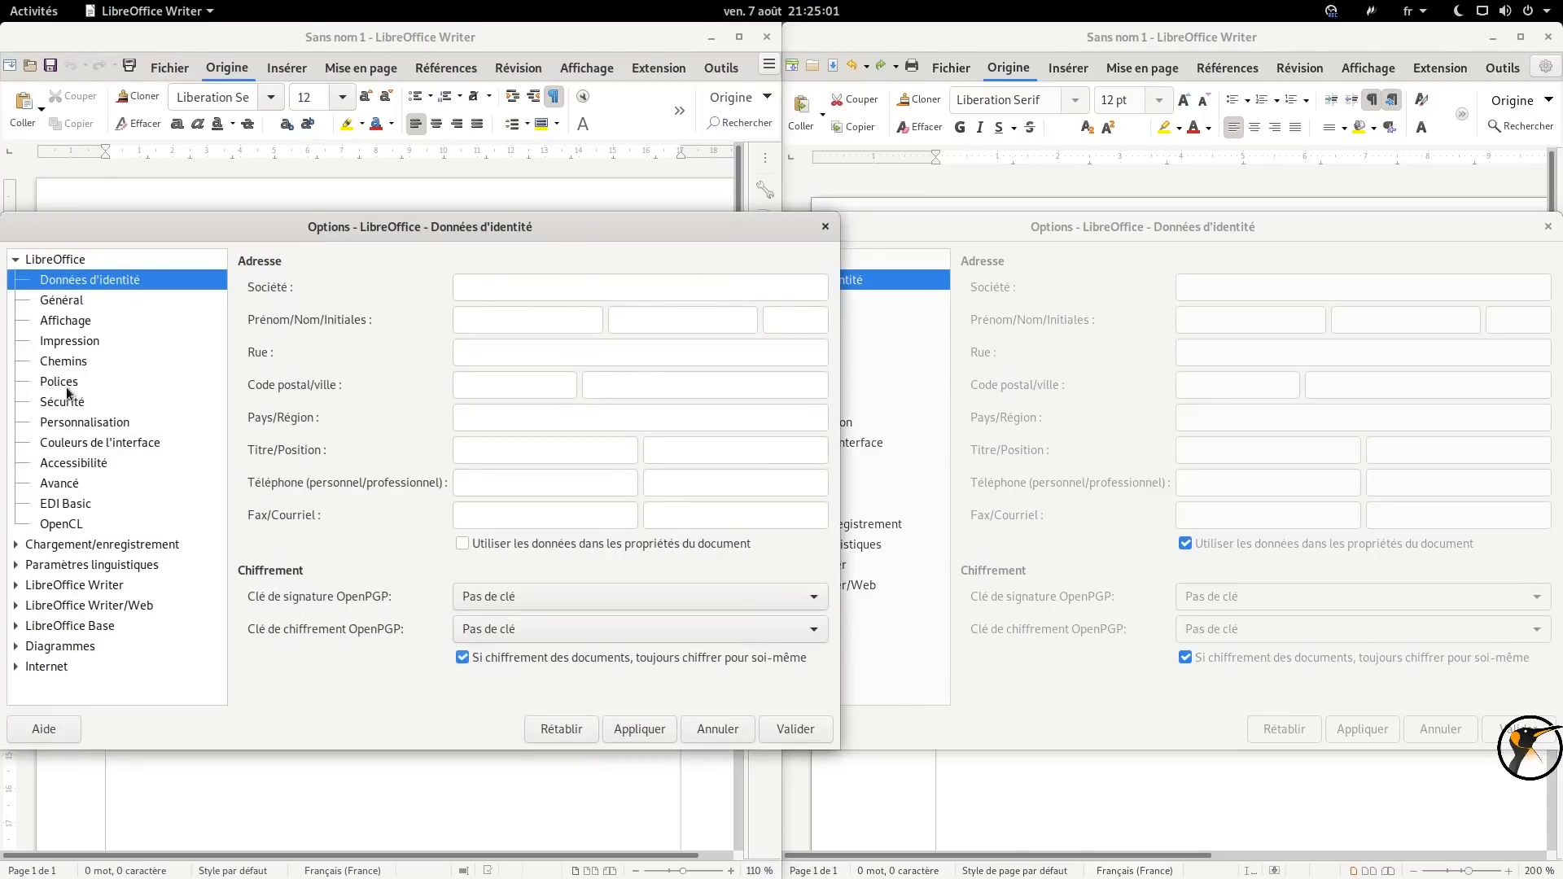
pyautogui.click(73, 324)
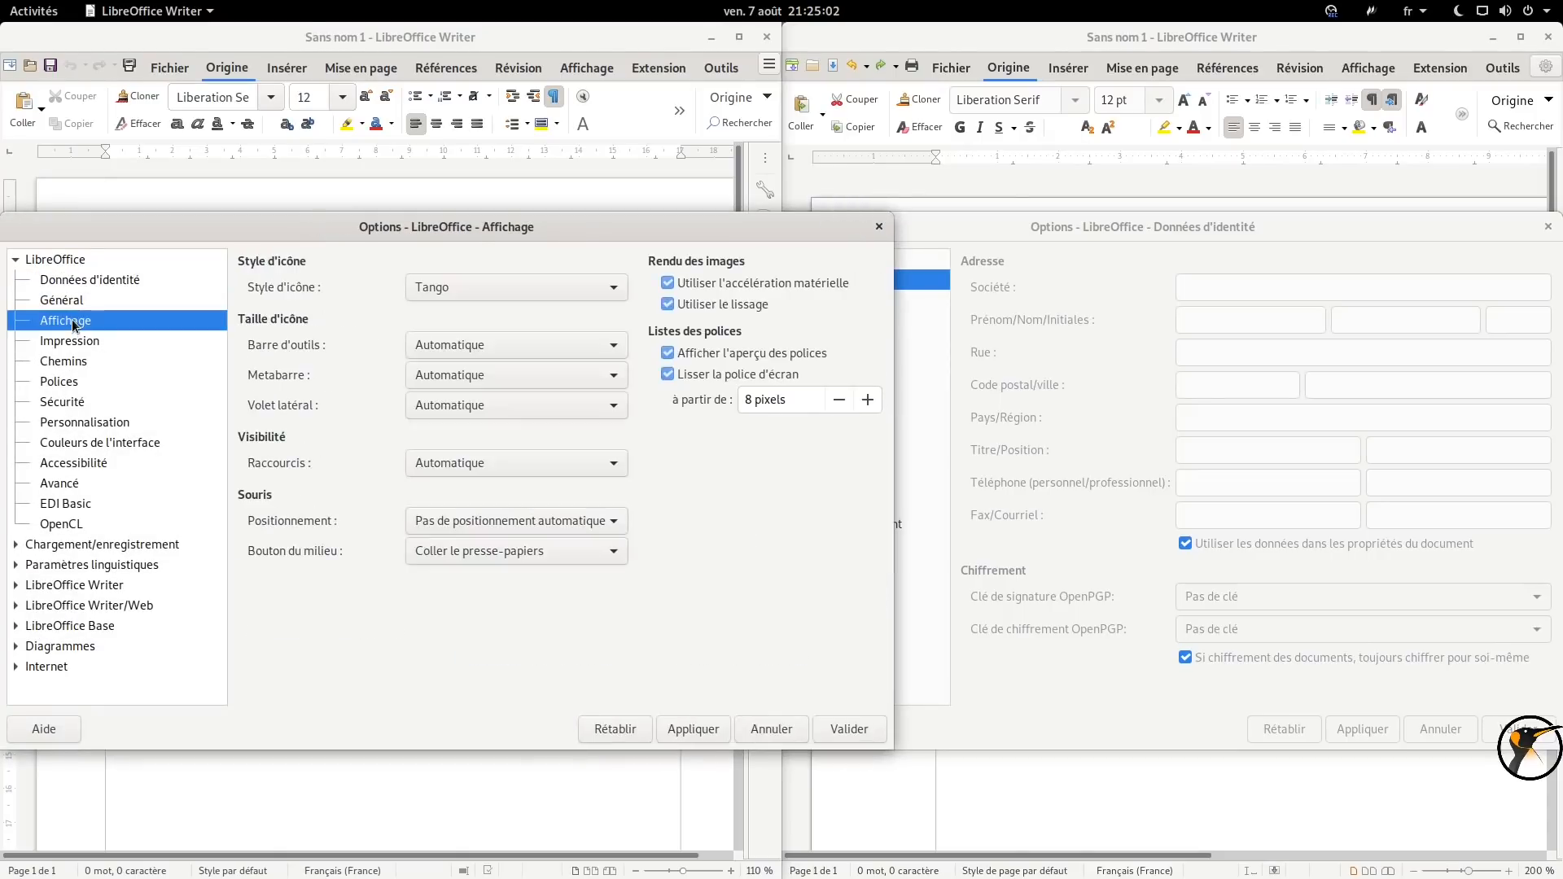
# Set the icon style to Sukapura in the Affichage options of LibreOffice 7 and apply it.
pyautogui.click(1089, 235)
pyautogui.click(798, 321)
pyautogui.click(1156, 290)
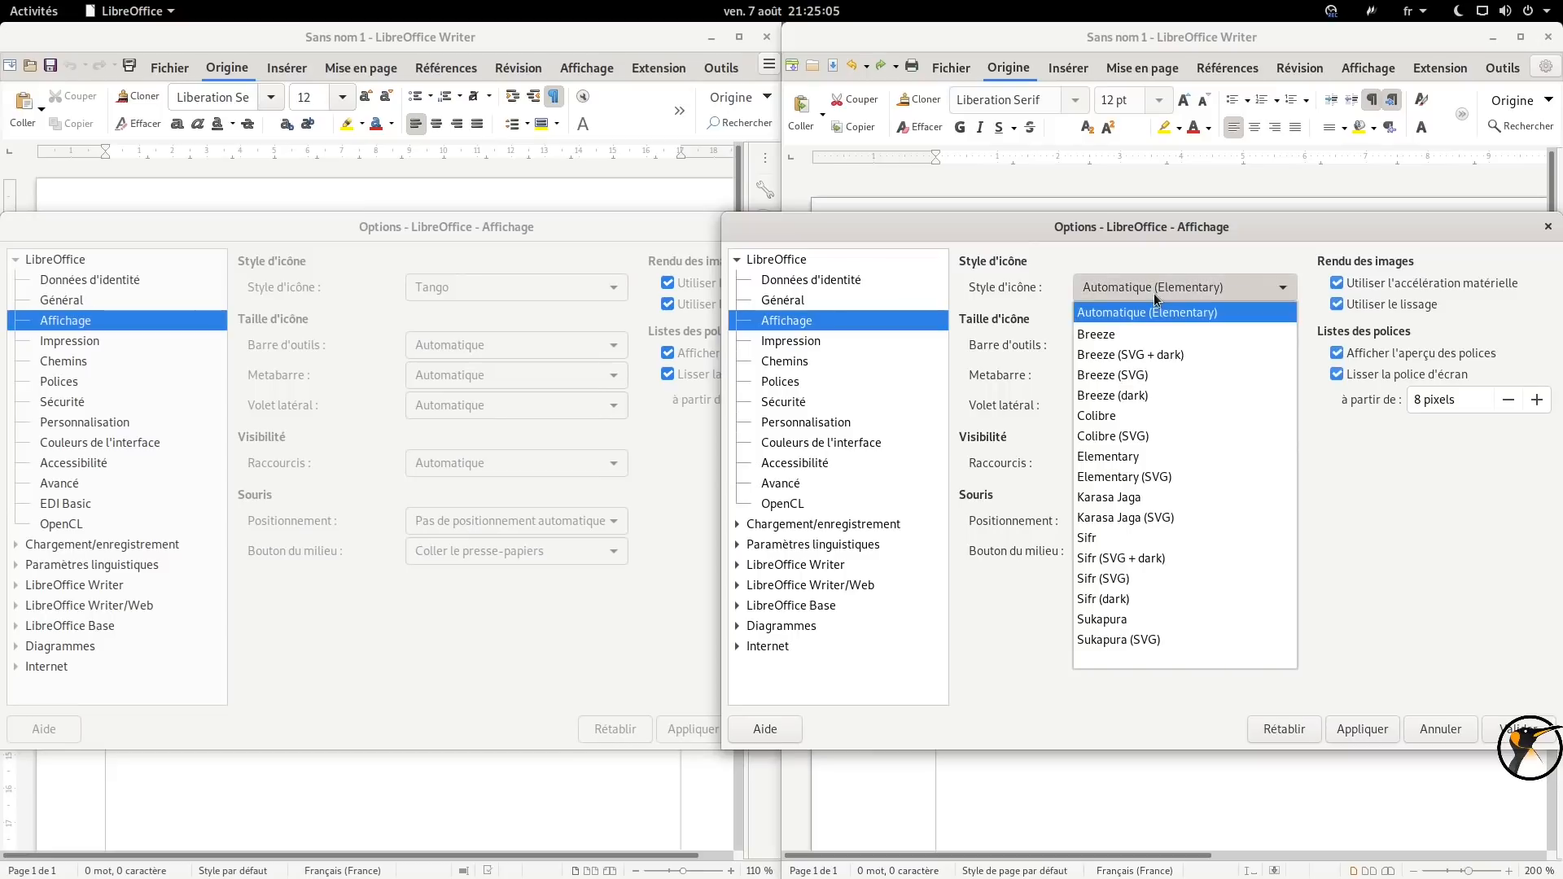
pyautogui.click(1091, 625)
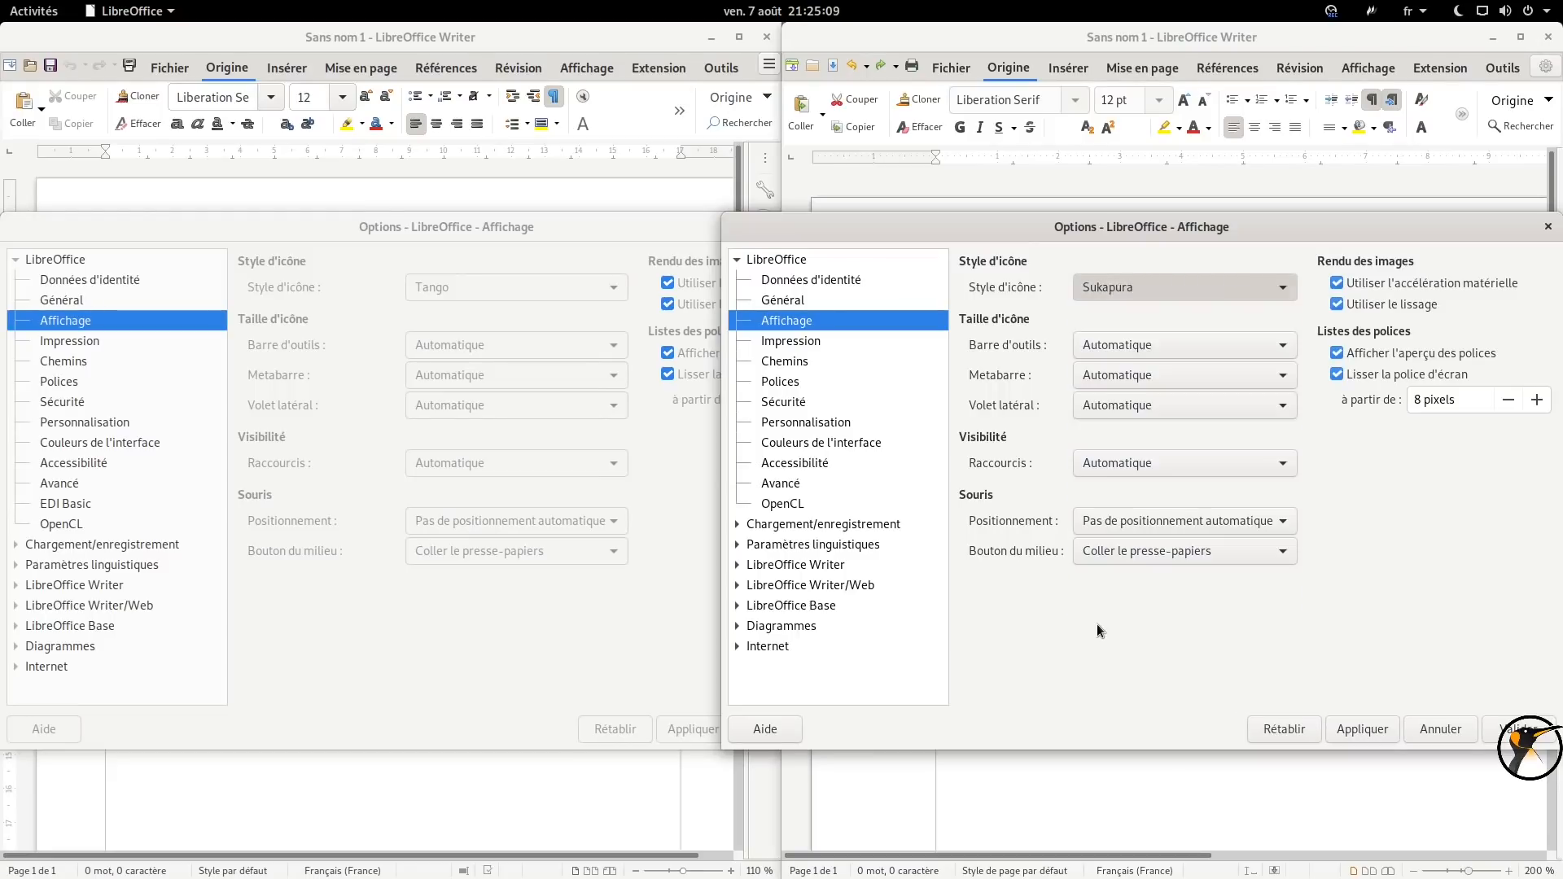
pyautogui.click(1362, 729)
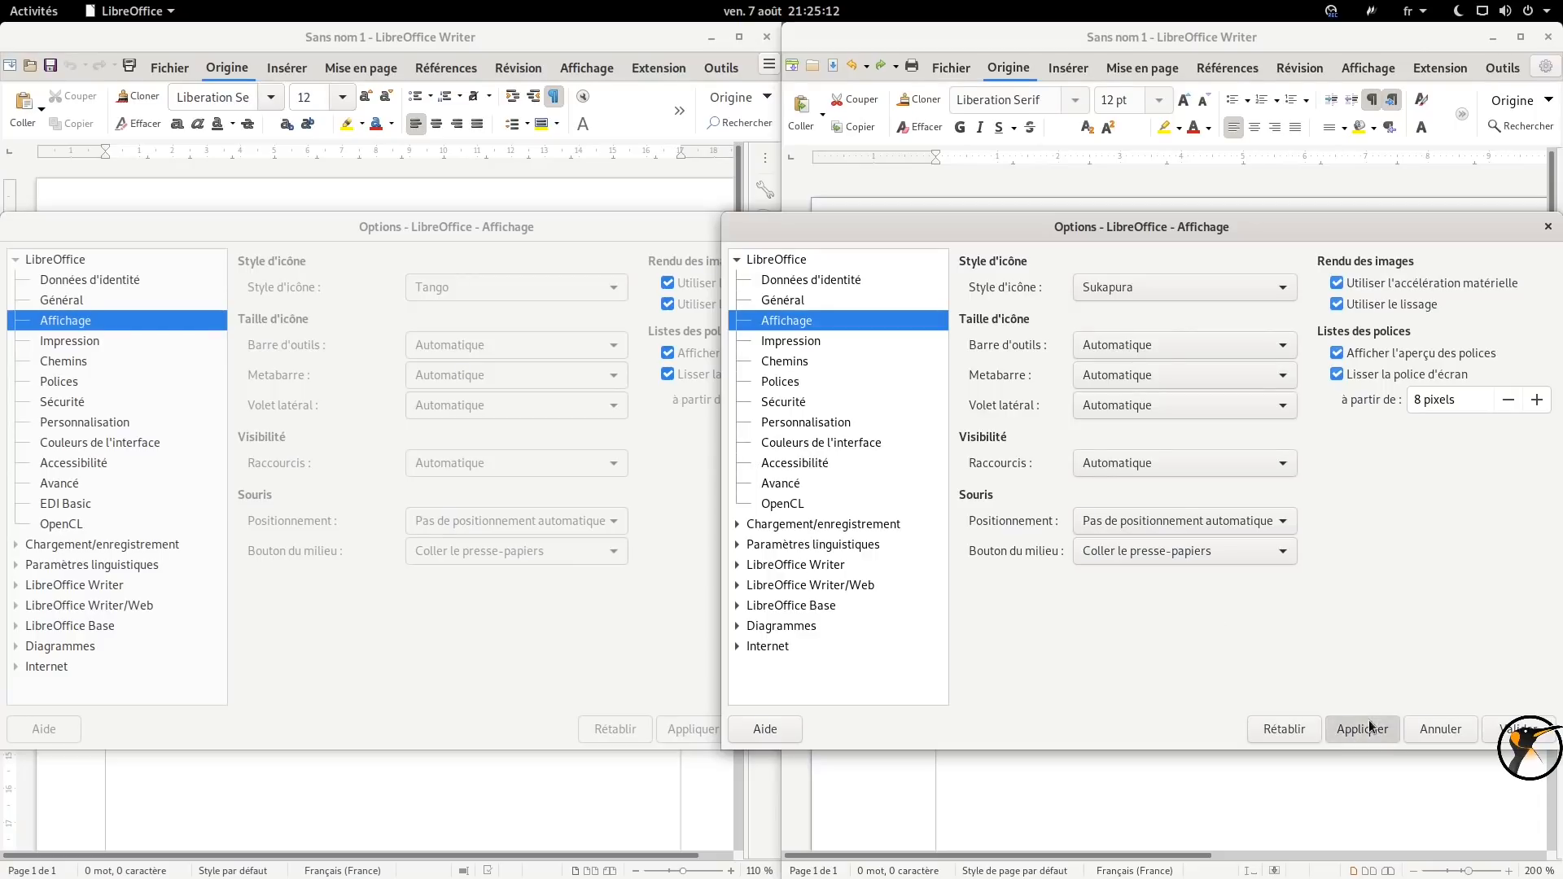
pyautogui.click(1521, 730)
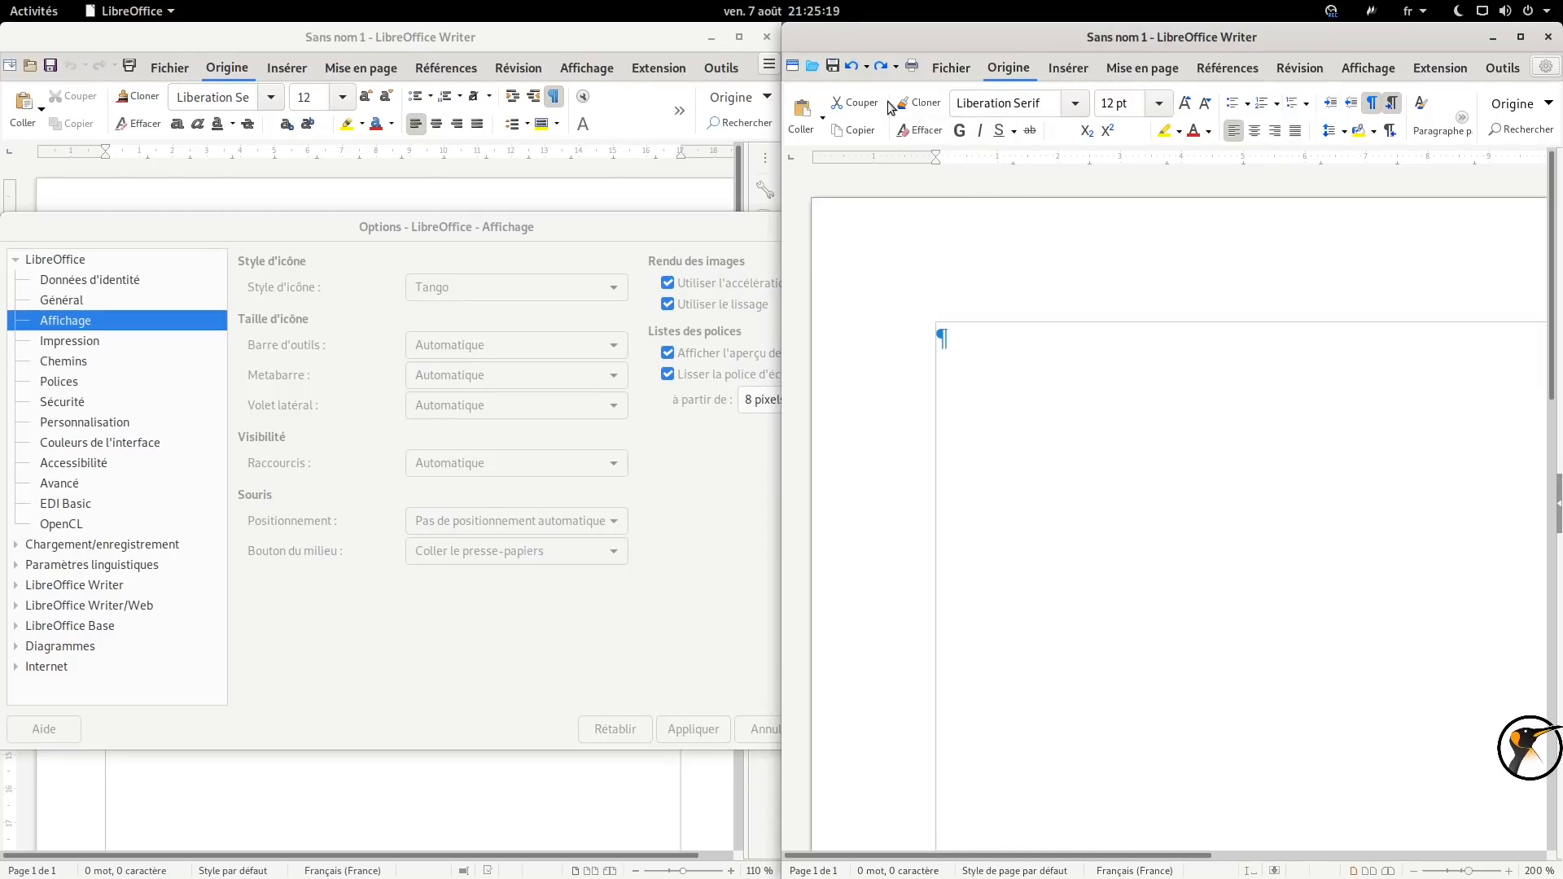
# Examine the additional Origine commands in LibreOffice 7, then close the Options dialog of the 6.4 version.
pyautogui.click(1519, 104)
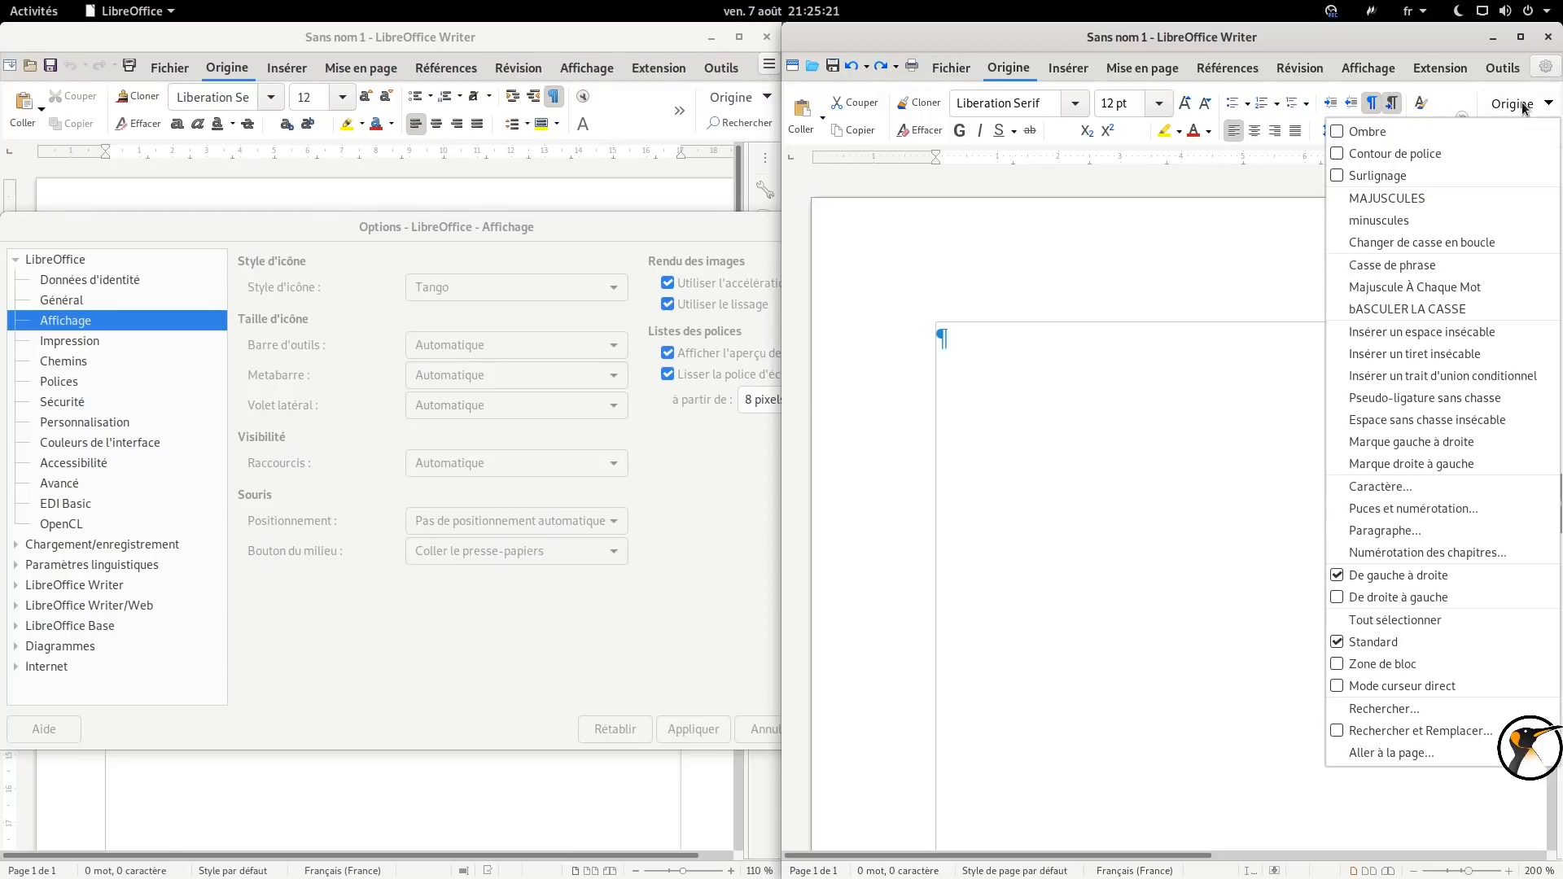
pyautogui.click(1086, 325)
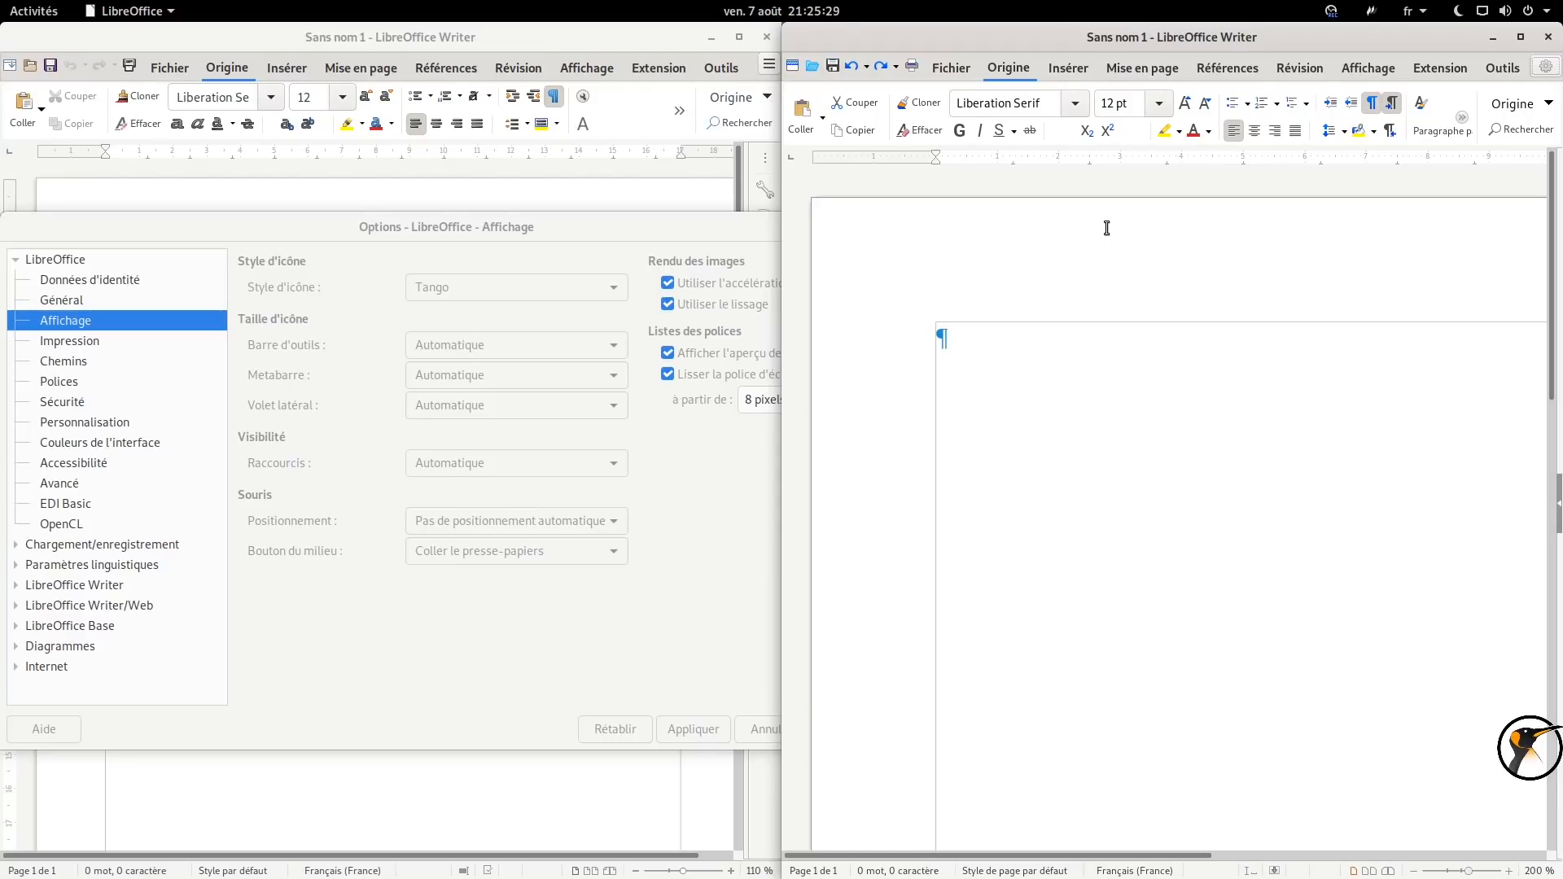
pyautogui.click(755, 227)
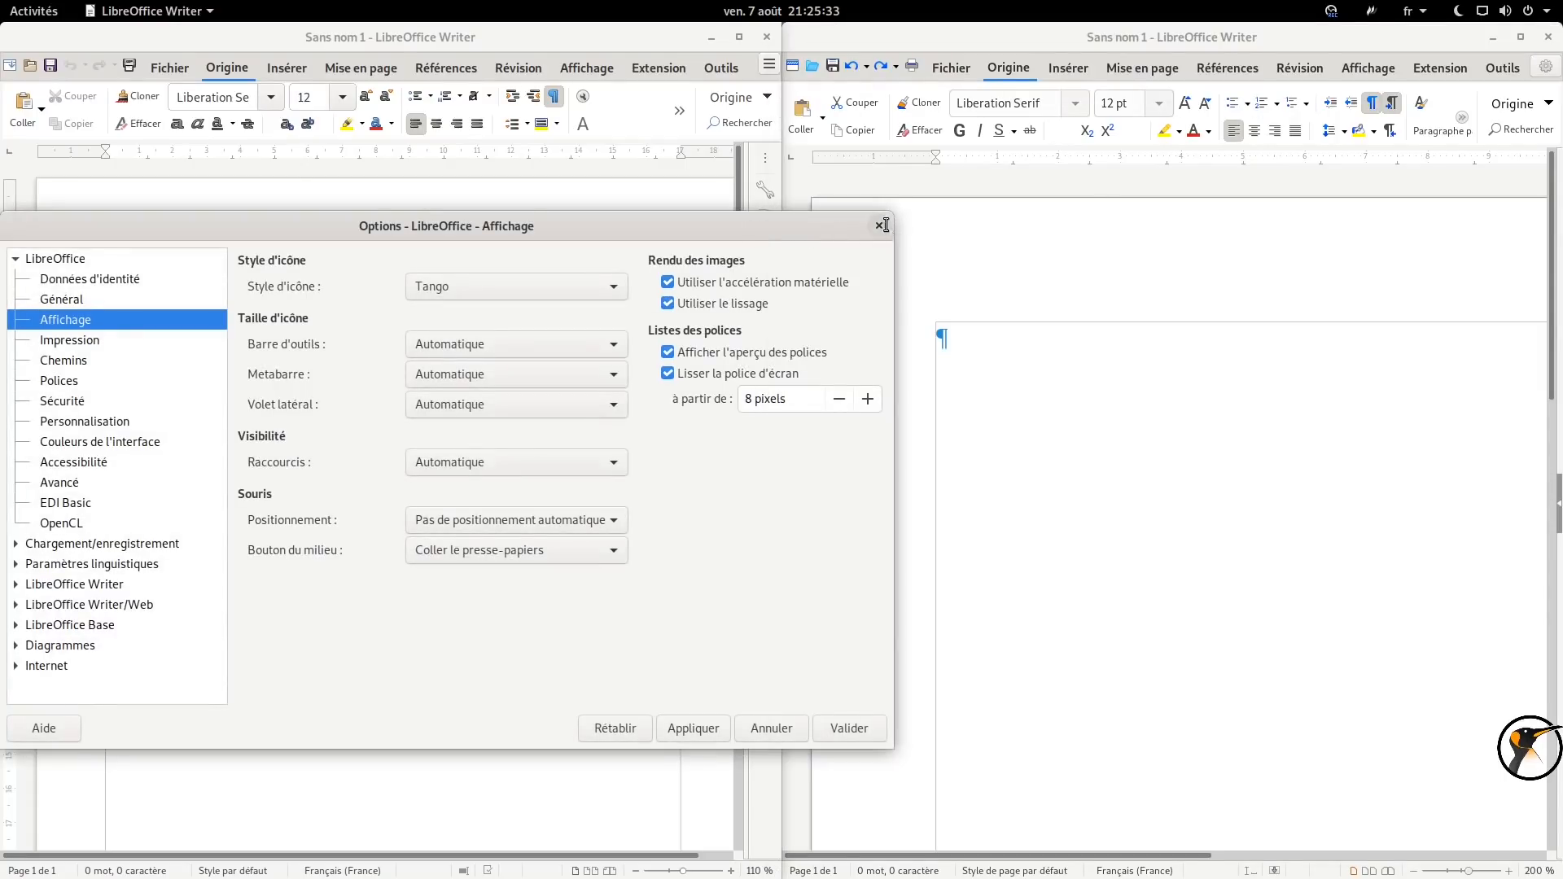
pyautogui.click(880, 225)
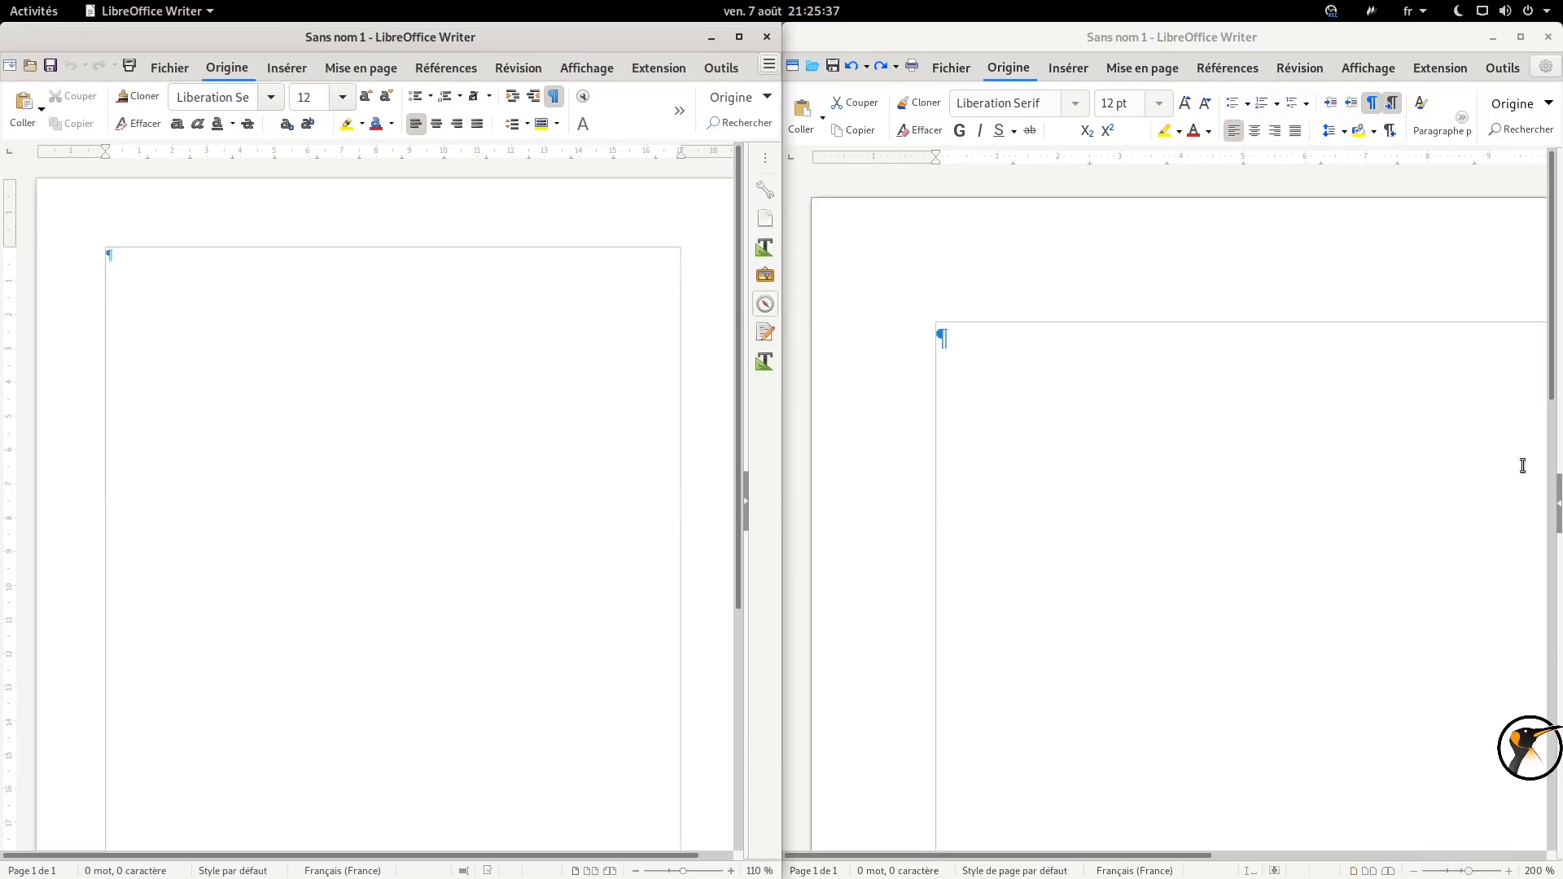
# Show the Gallery in both Writer windows, select the Flèches theme in LibreOffice 7 and widen both Gallery panes.
pyautogui.click(1557, 519)
pyautogui.click(1547, 282)
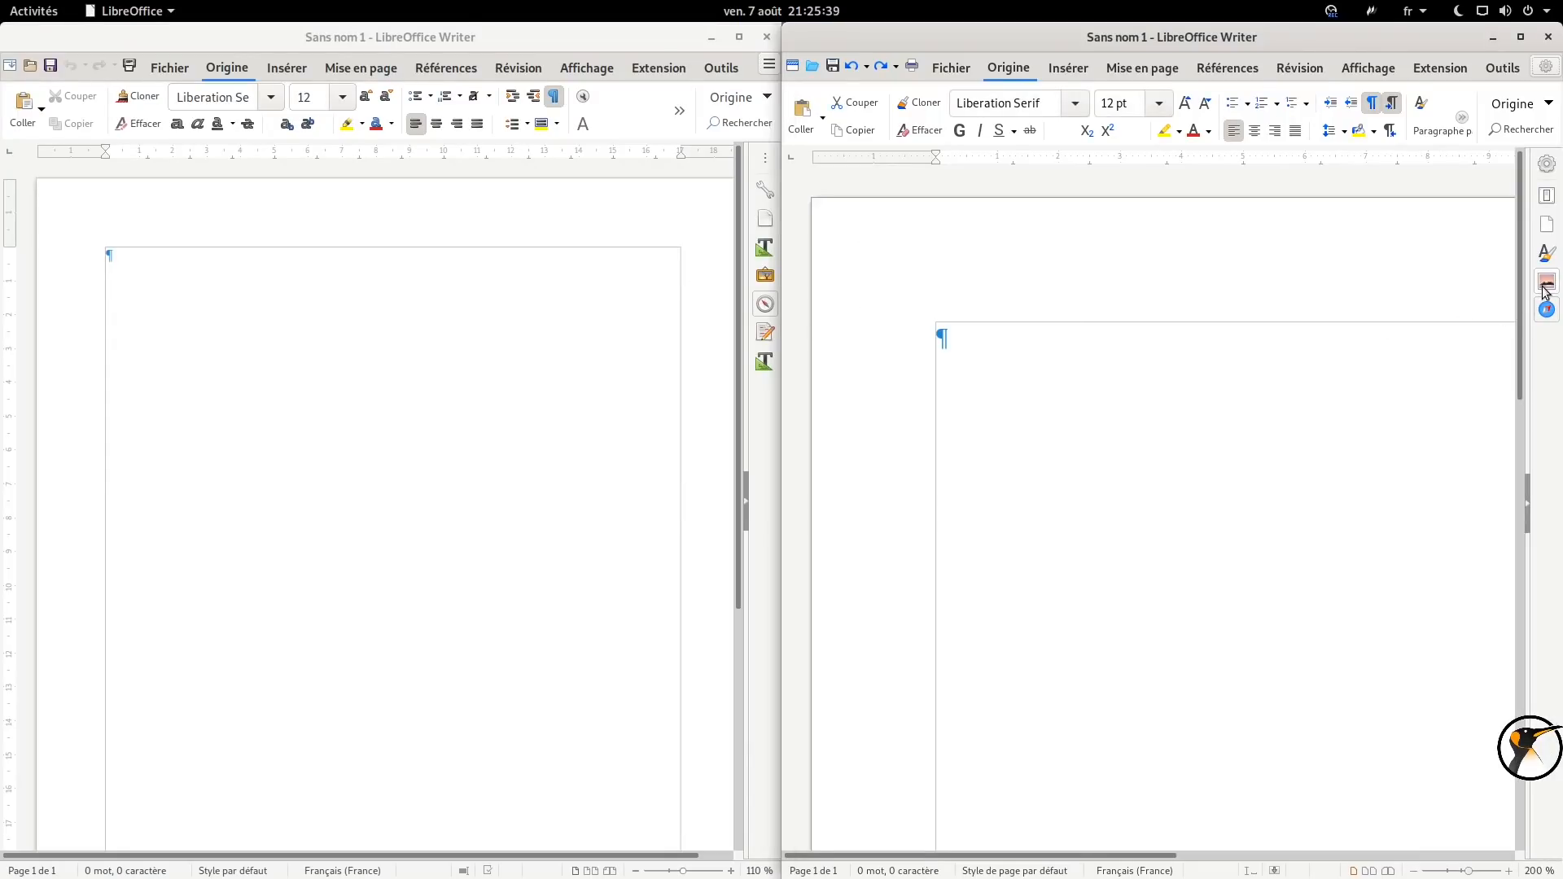
pyautogui.click(765, 275)
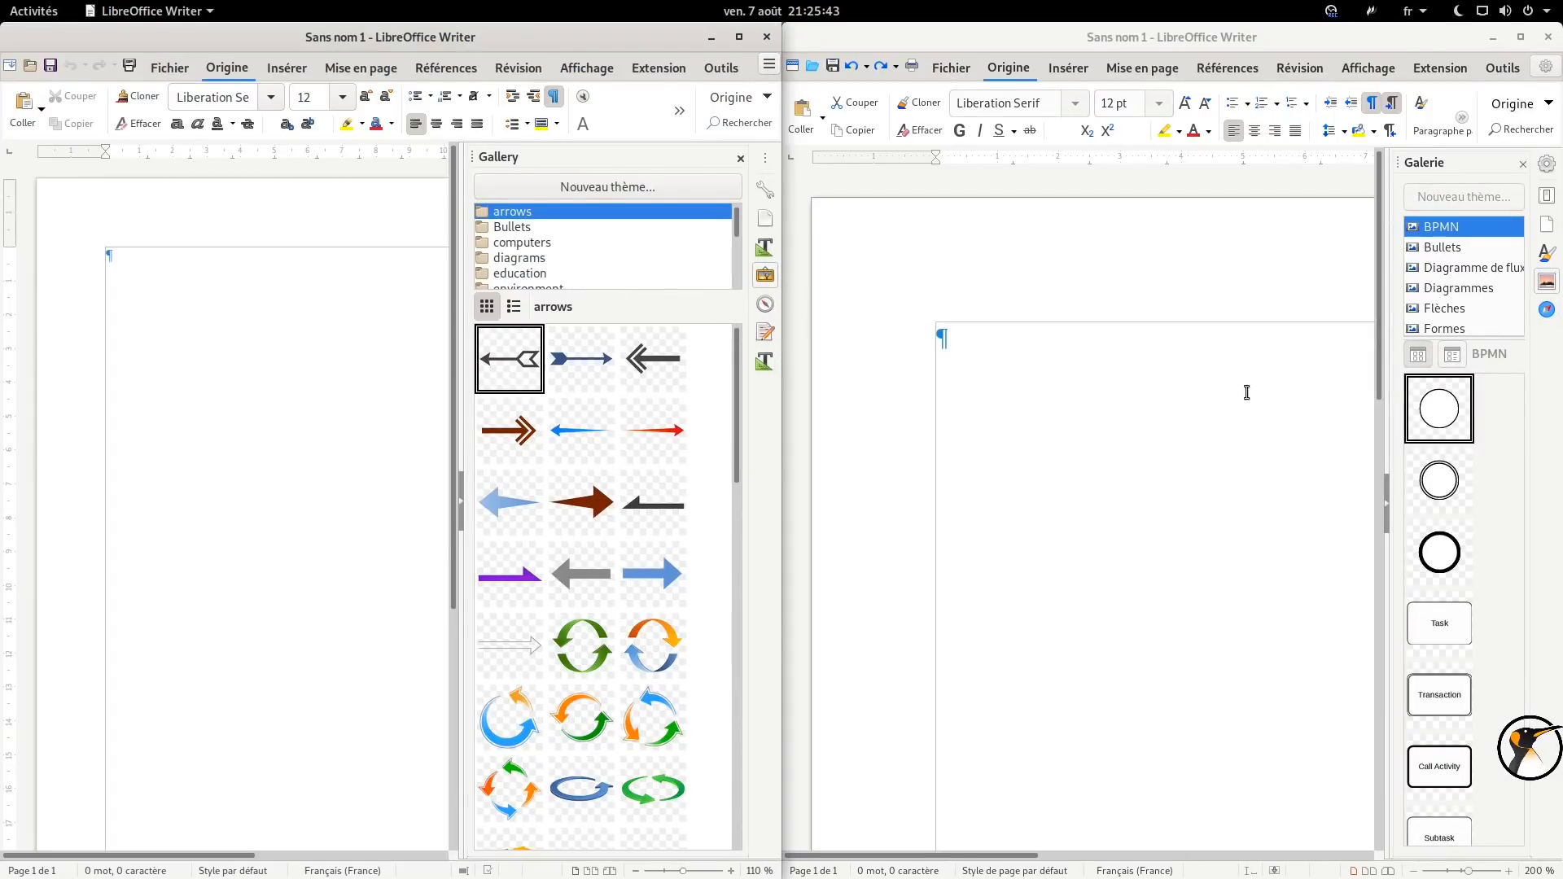
pyautogui.click(1456, 312)
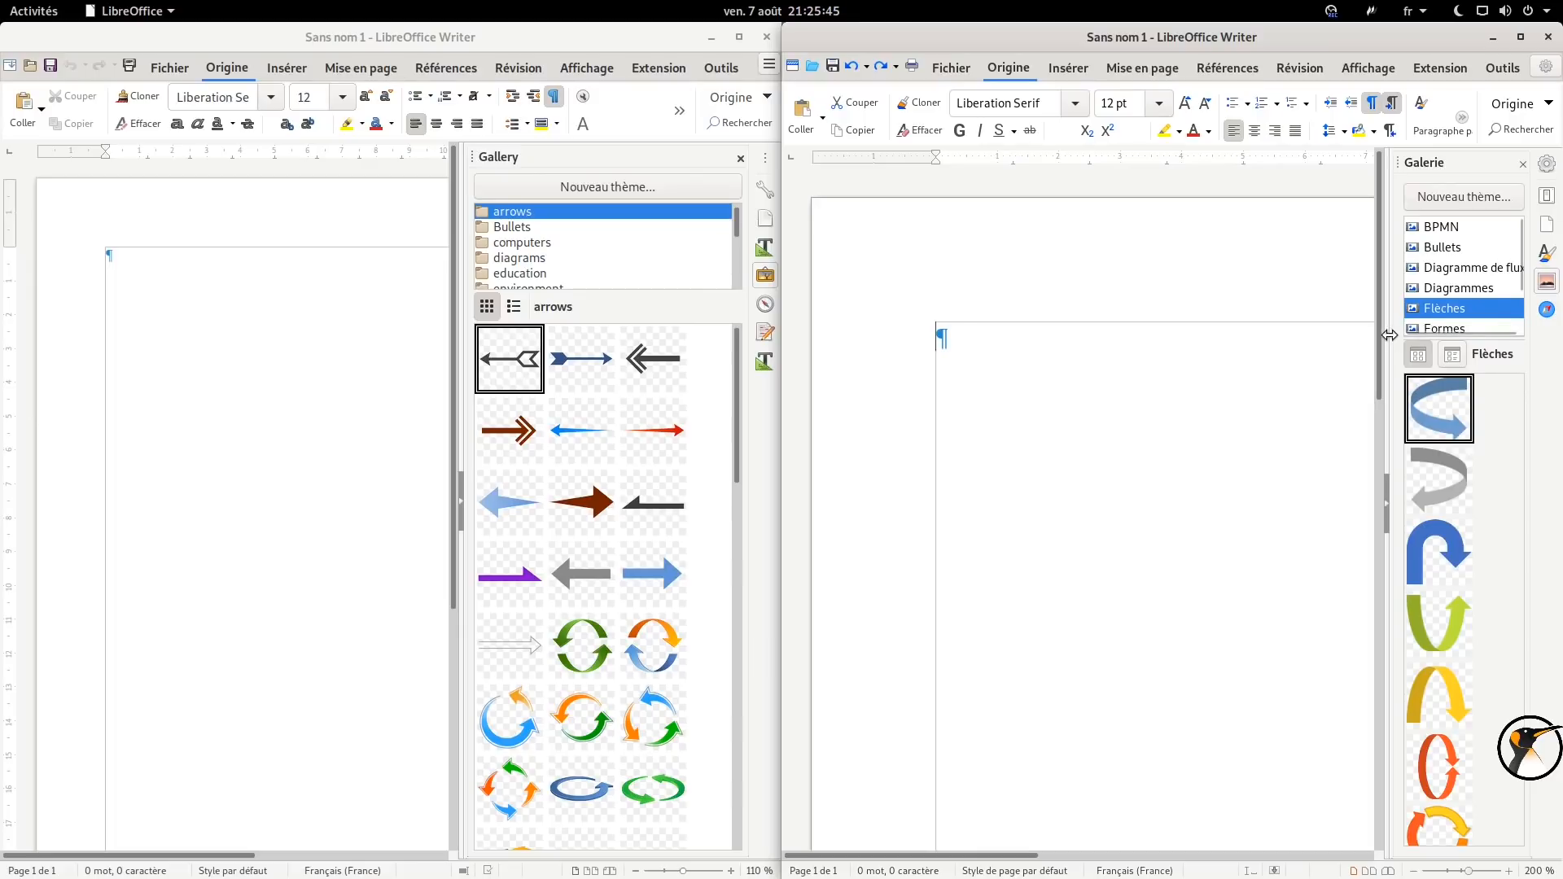
pyautogui.moveTo(1394, 341); pyautogui.dragTo(1134, 332)
pyautogui.moveTo(460, 381); pyautogui.dragTo(261, 379)
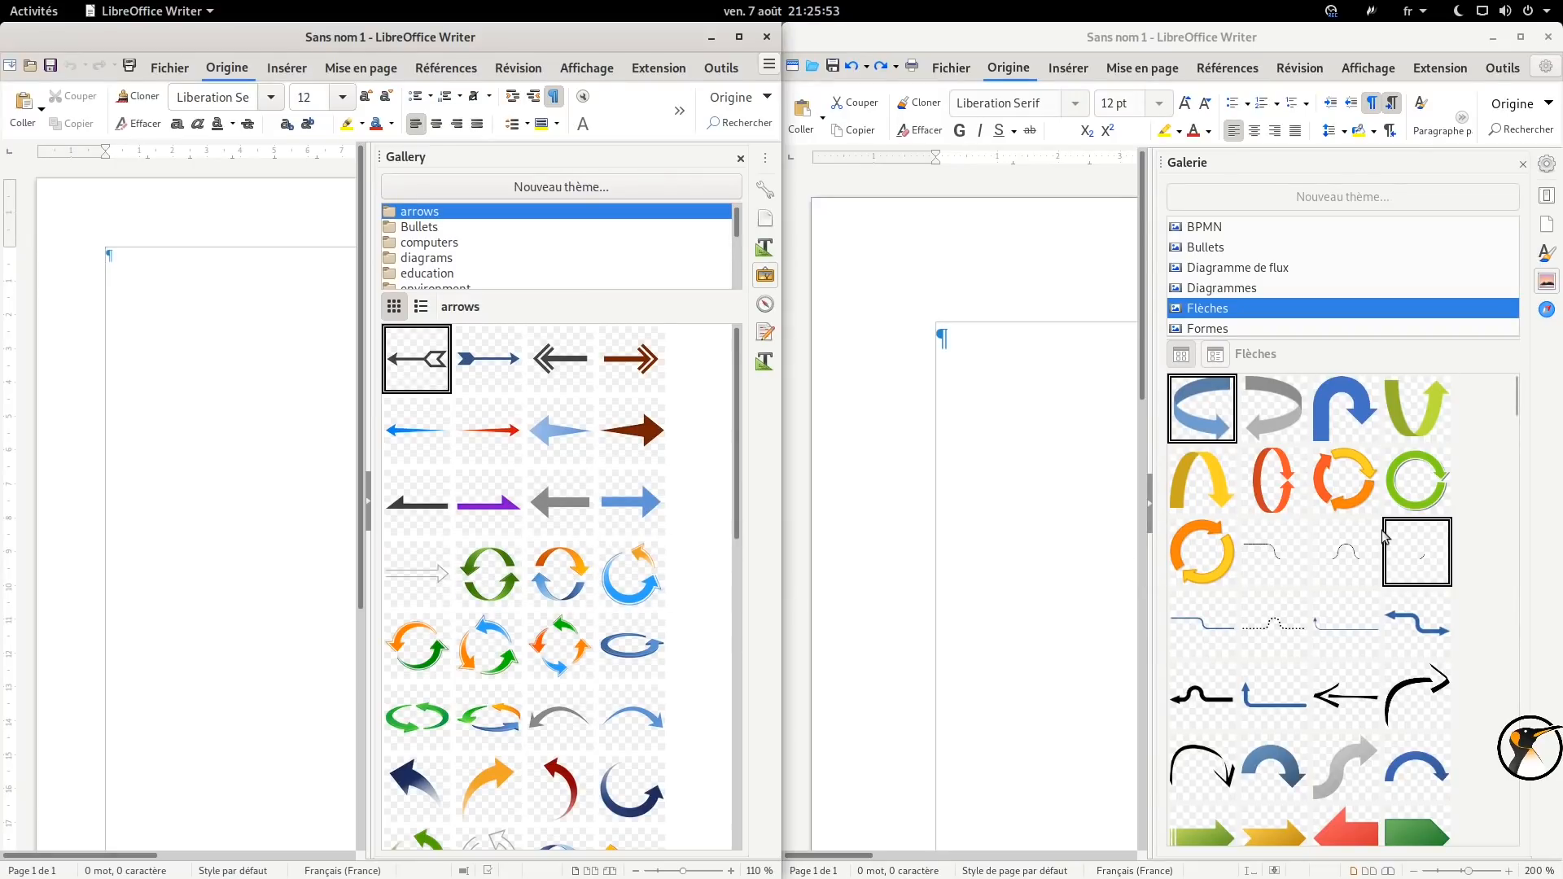
# Compare the arrow images offered by the Flèches theme in LibreOffice 7 and the arrows theme in 6.4.
pyautogui.scroll(-5, 1383, 536)
pyautogui.scroll(6, 1383, 536)
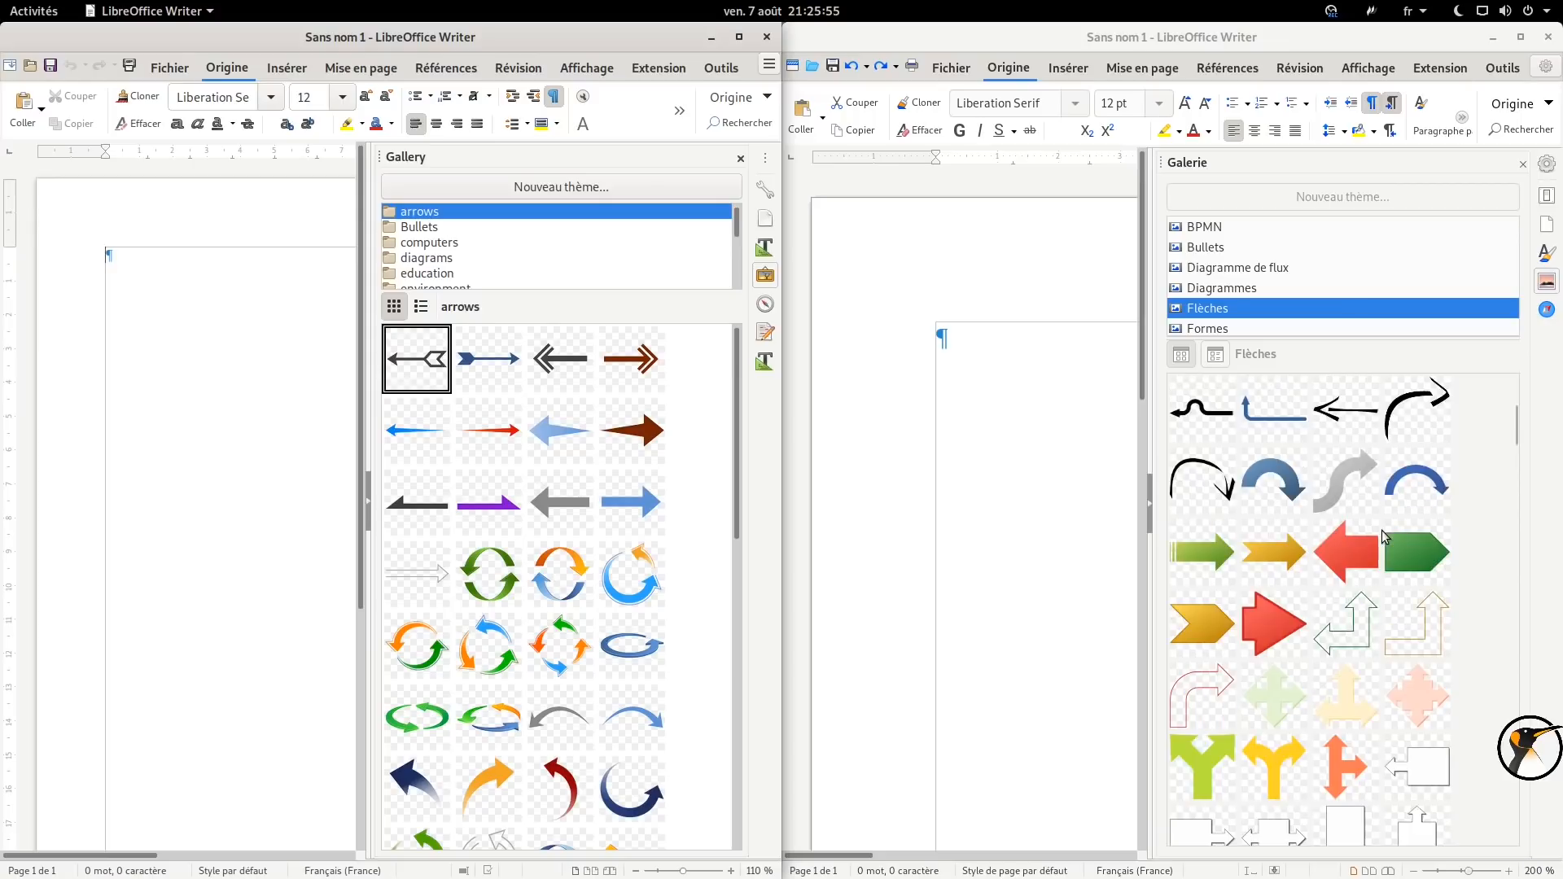
pyautogui.scroll(-3, 1352, 603)
pyautogui.scroll(-5, 583, 581)
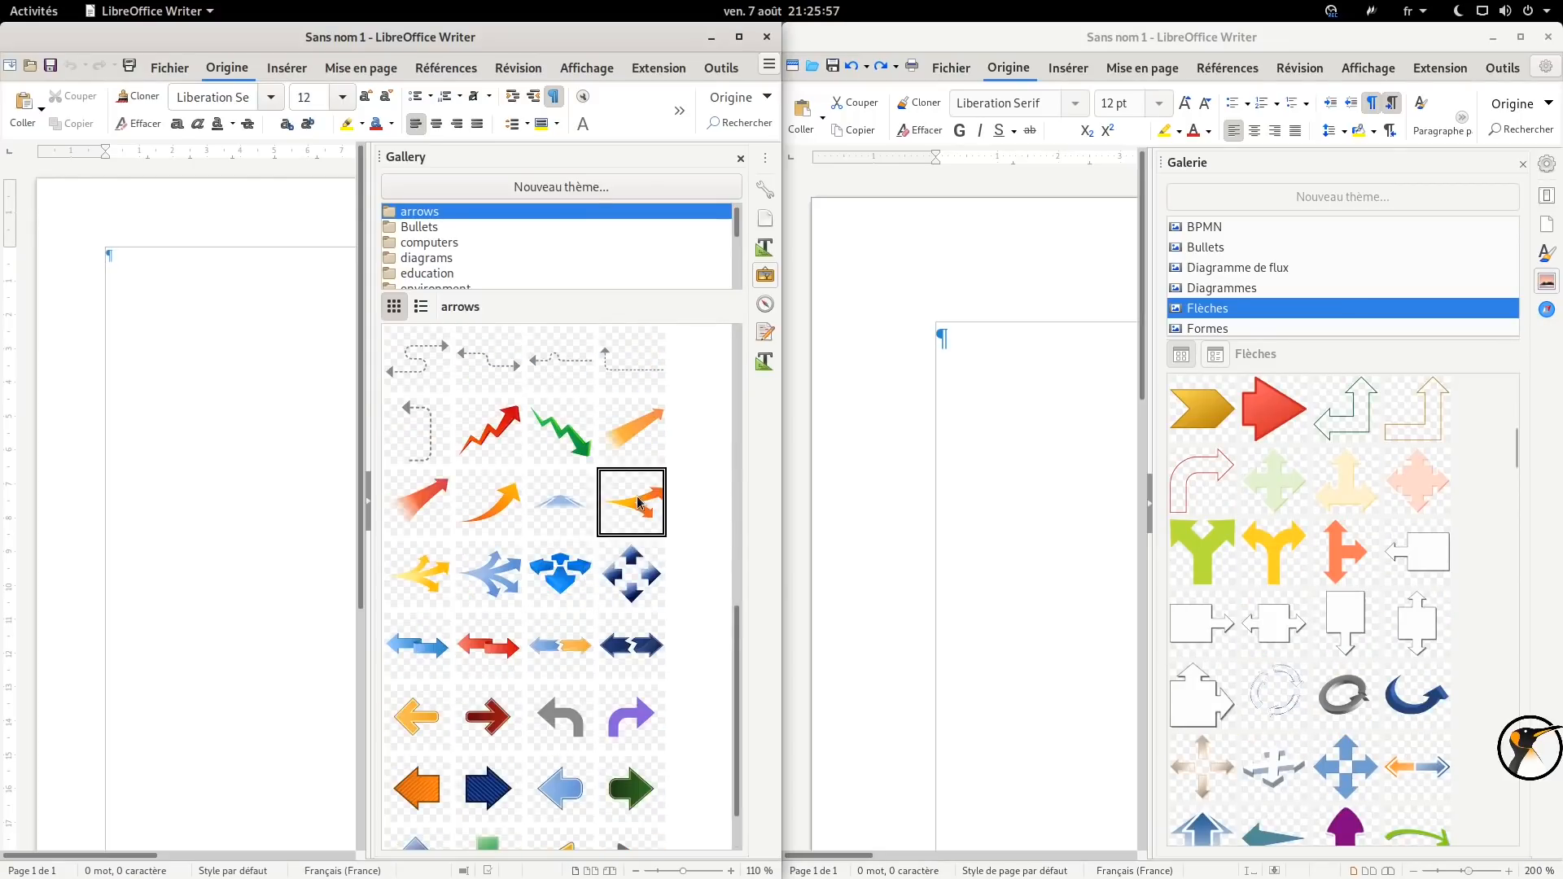
pyautogui.scroll(-1, 636, 521)
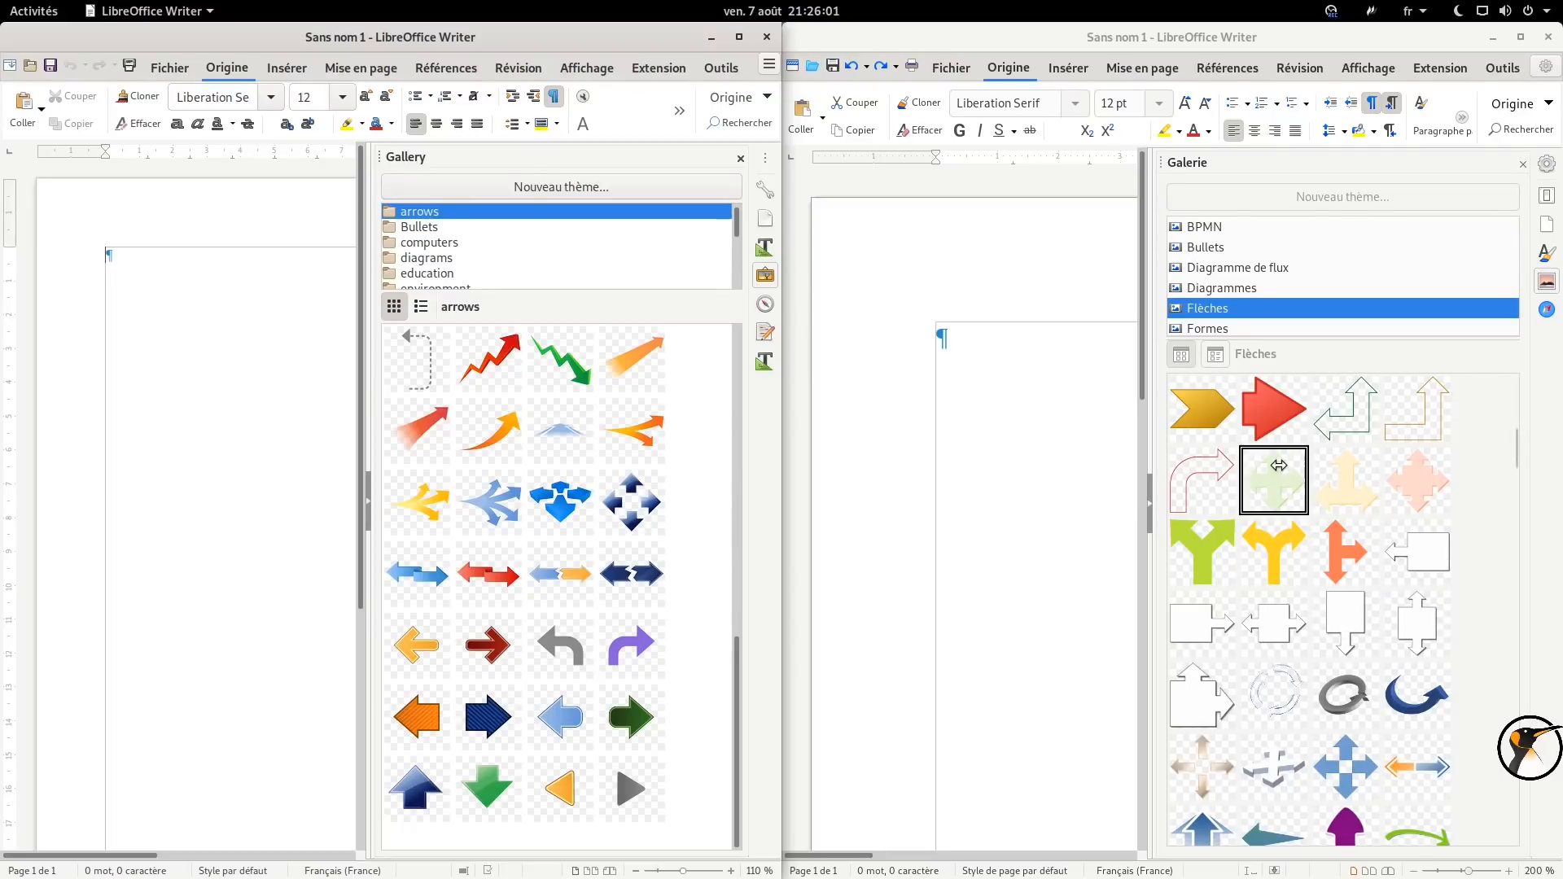
# Browse the Gallery themes of both versions and examine the Formes theme in LibreOffice 7.
pyautogui.click(1236, 267)
pyautogui.scroll(-1, 1226, 307)
pyautogui.click(1228, 285)
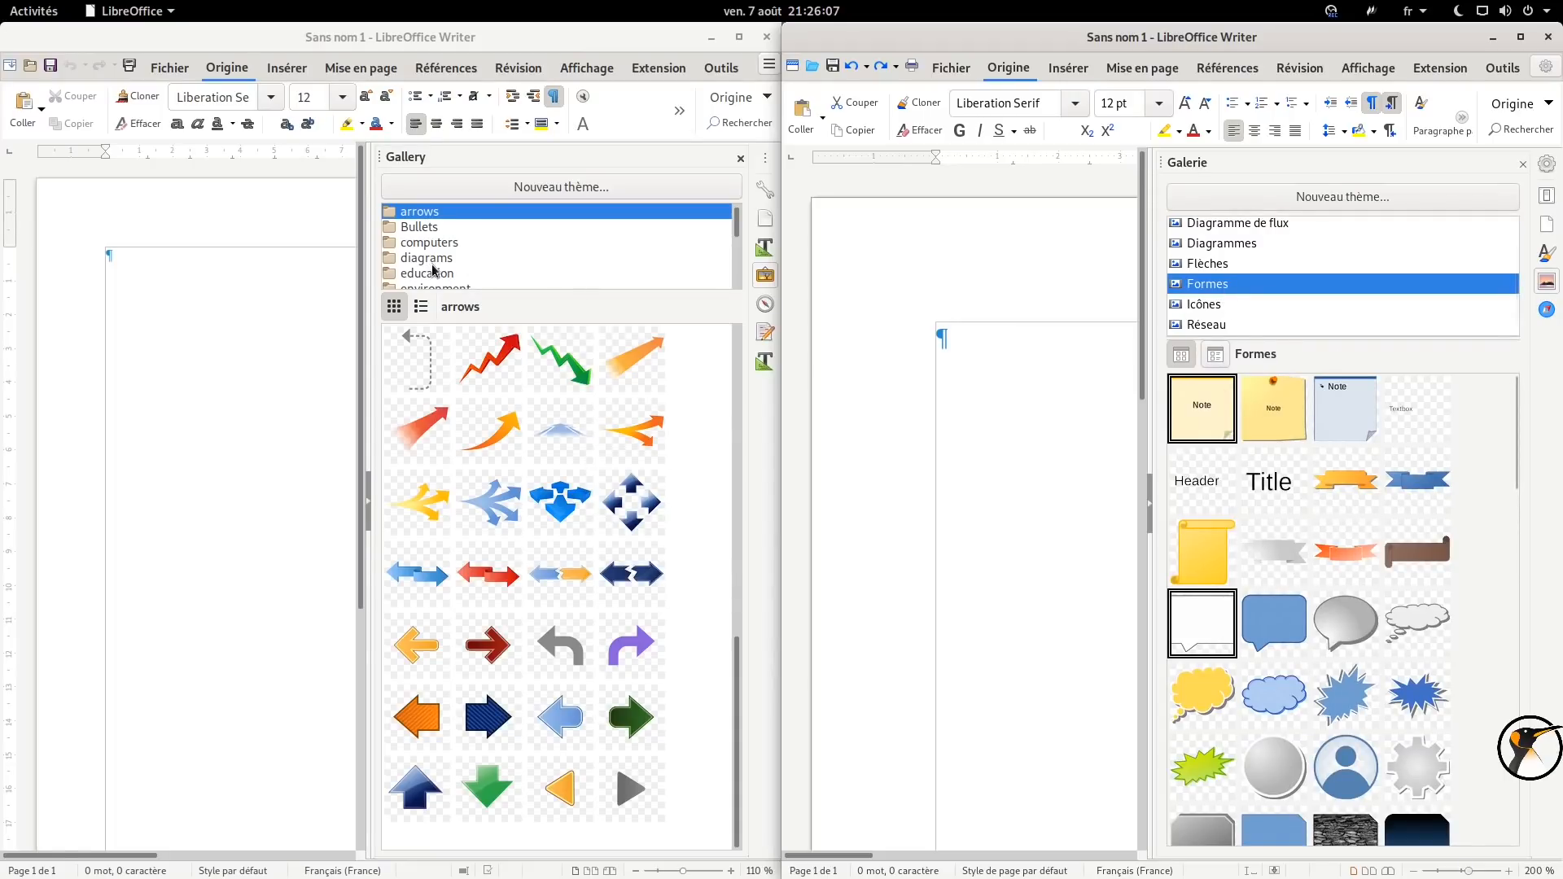
pyautogui.scroll(-1, 445, 269)
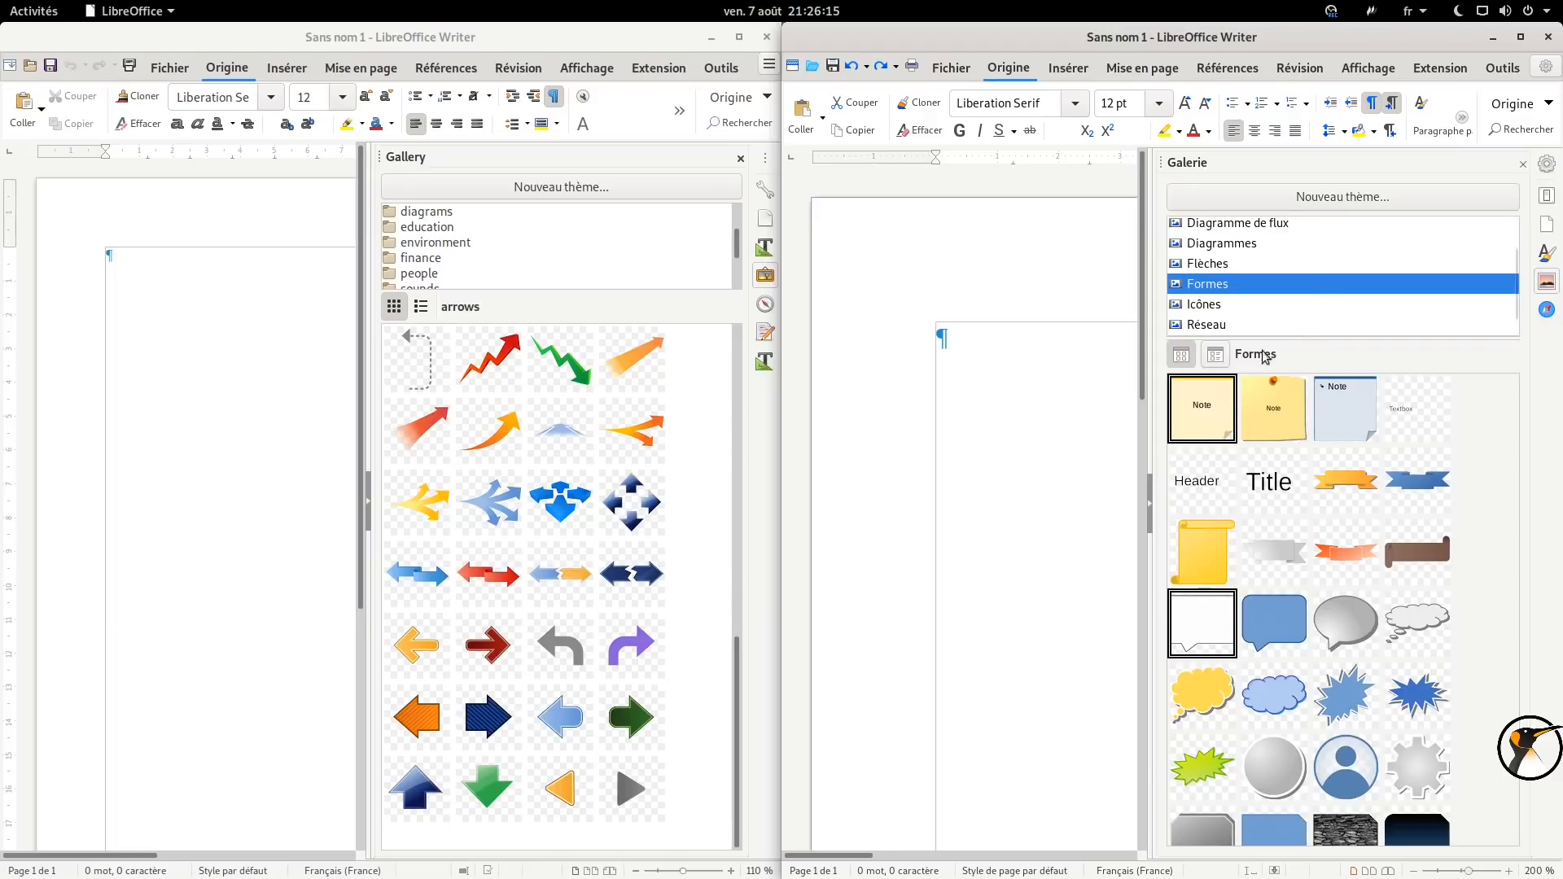
pyautogui.scroll(-5, 1213, 448)
pyautogui.scroll(5, 1213, 447)
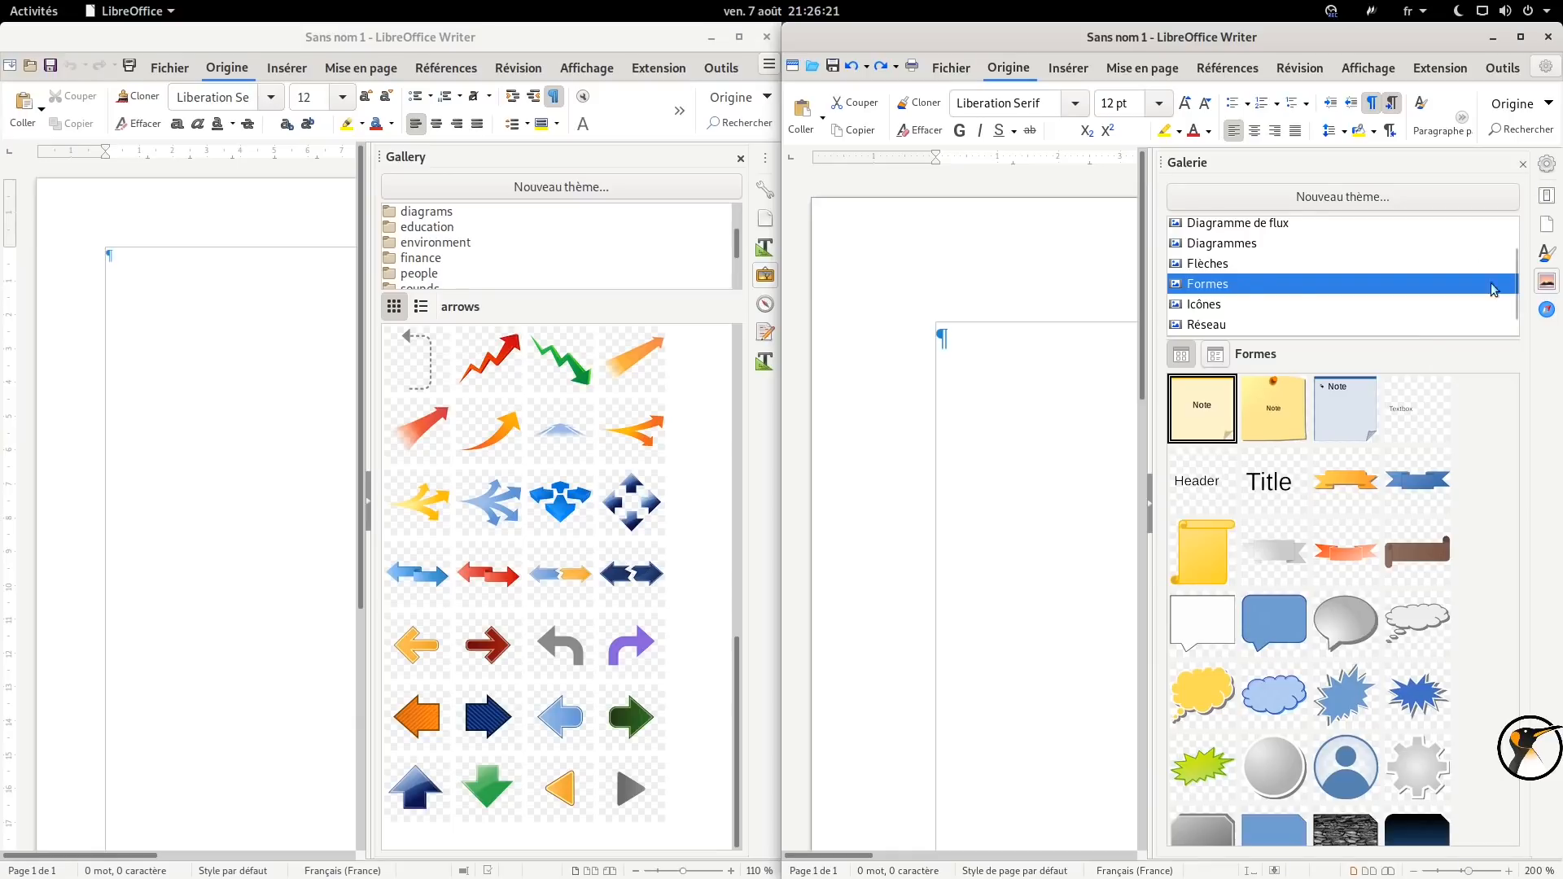
# Narrow the Gallery panes of both Writer windows and select the Flèches theme in LibreOffice 7.
pyautogui.moveTo(1162, 274); pyautogui.dragTo(1324, 274)
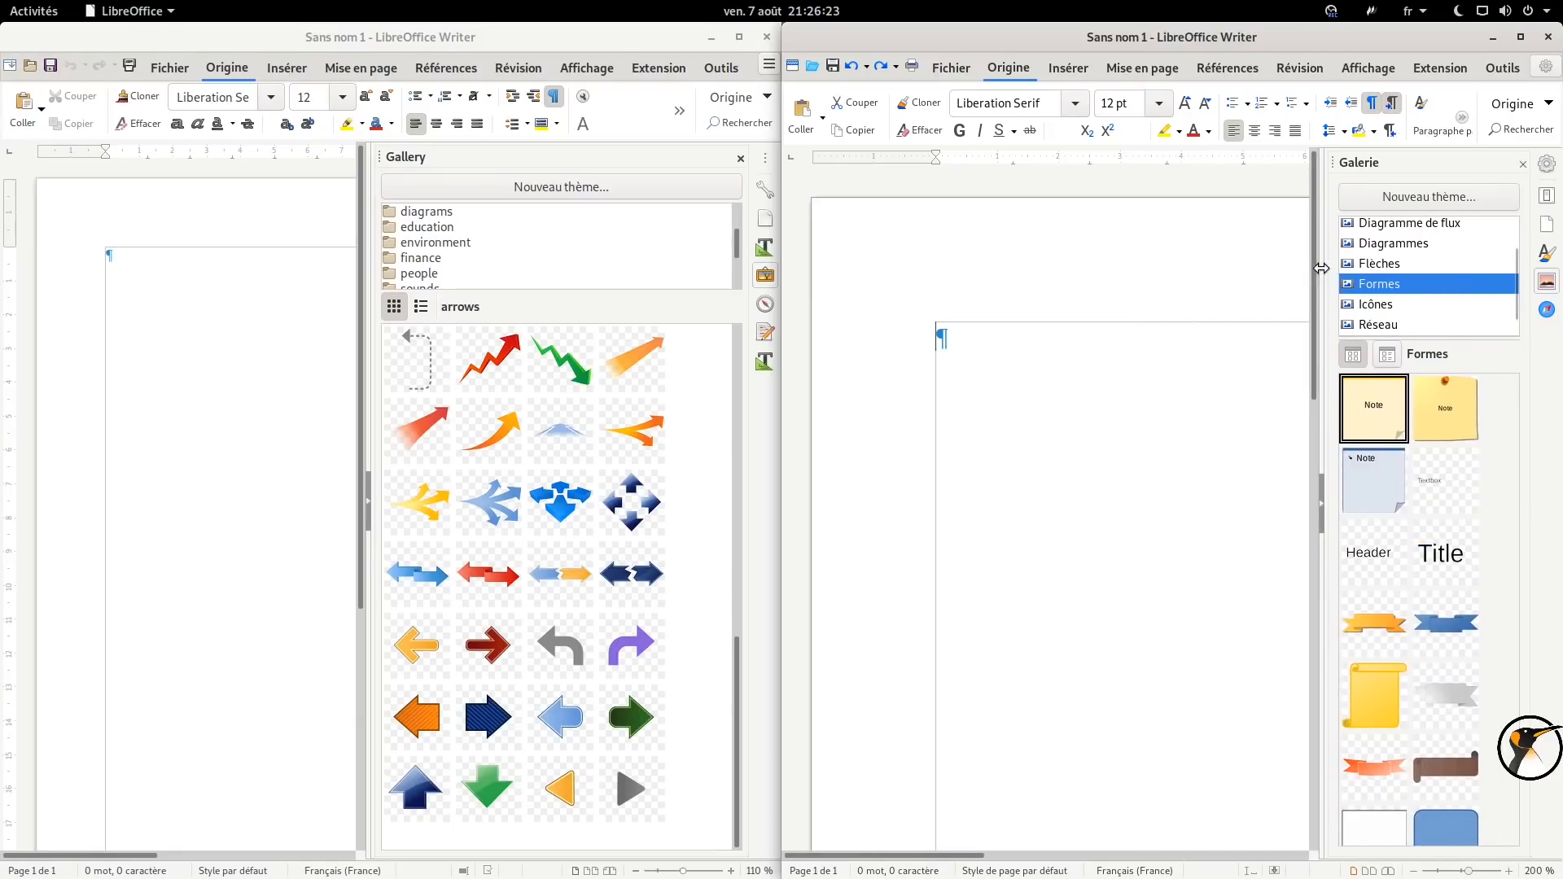
pyautogui.moveTo(366, 289); pyautogui.dragTo(594, 287)
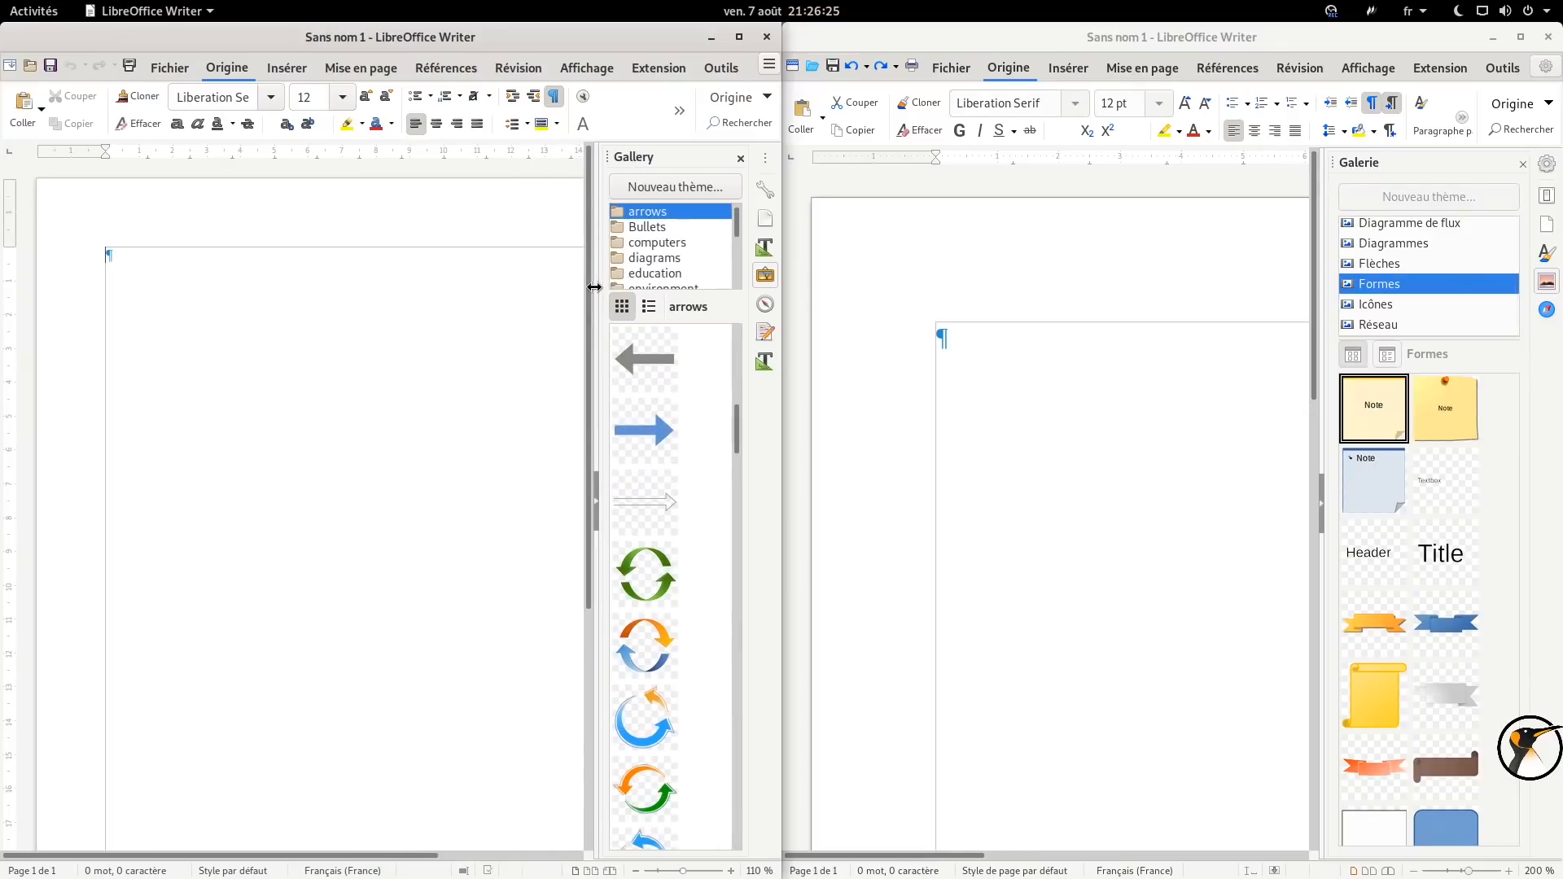
pyautogui.click(1362, 264)
pyautogui.moveTo(1323, 268); pyautogui.dragTo(1339, 268)
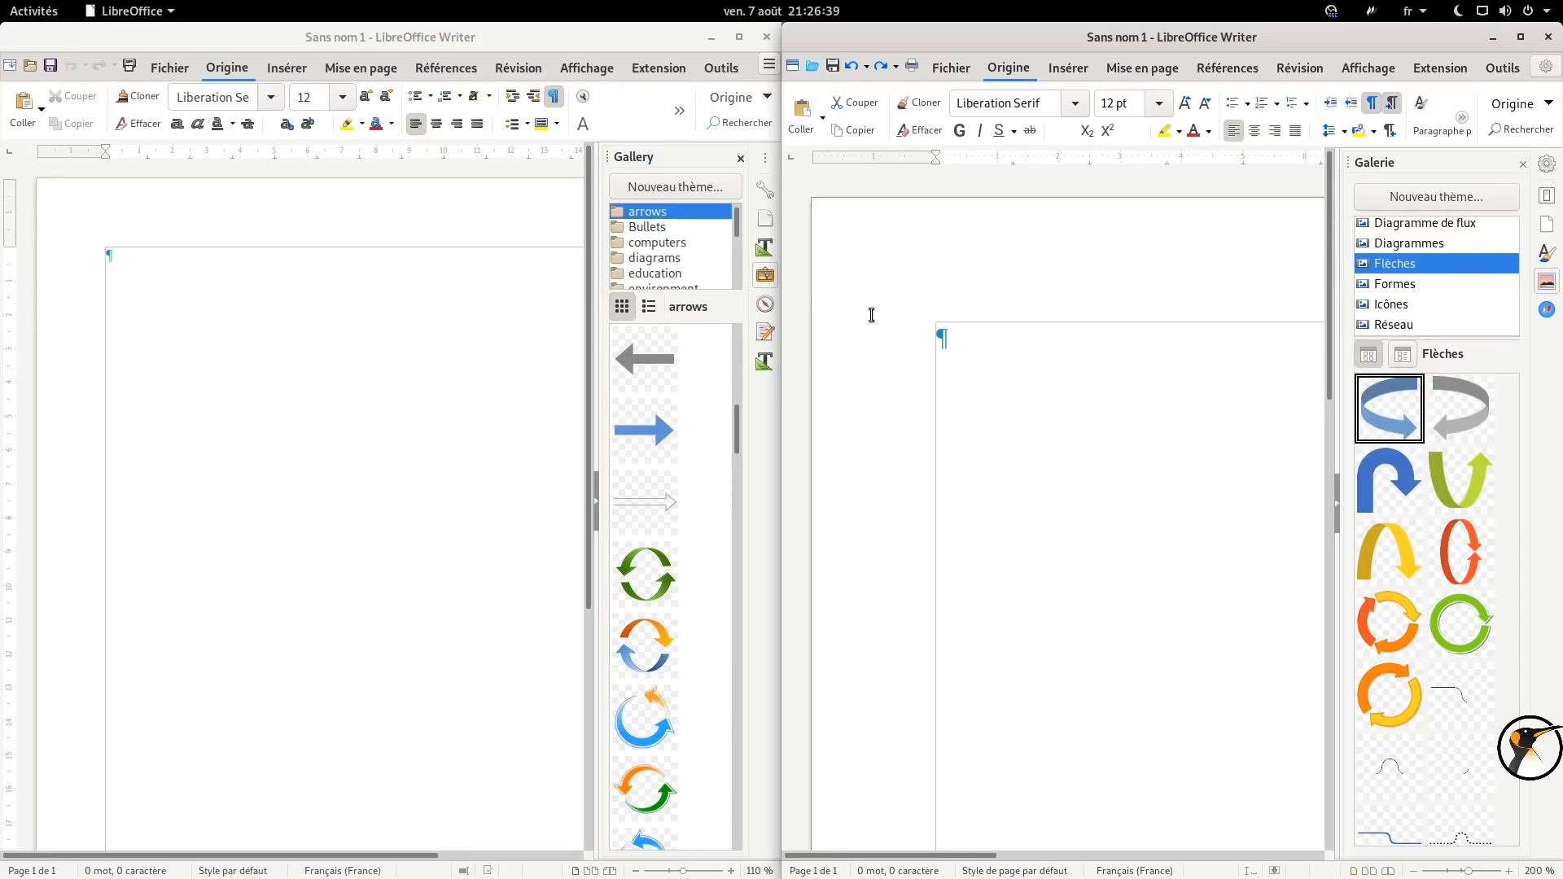
# Write a bulleted list in the 6.4 document with the items "Zetyrtutyuyiy", "zetrtioyuo" and "yuoyupçuàè".
pyautogui.click(464, 330)
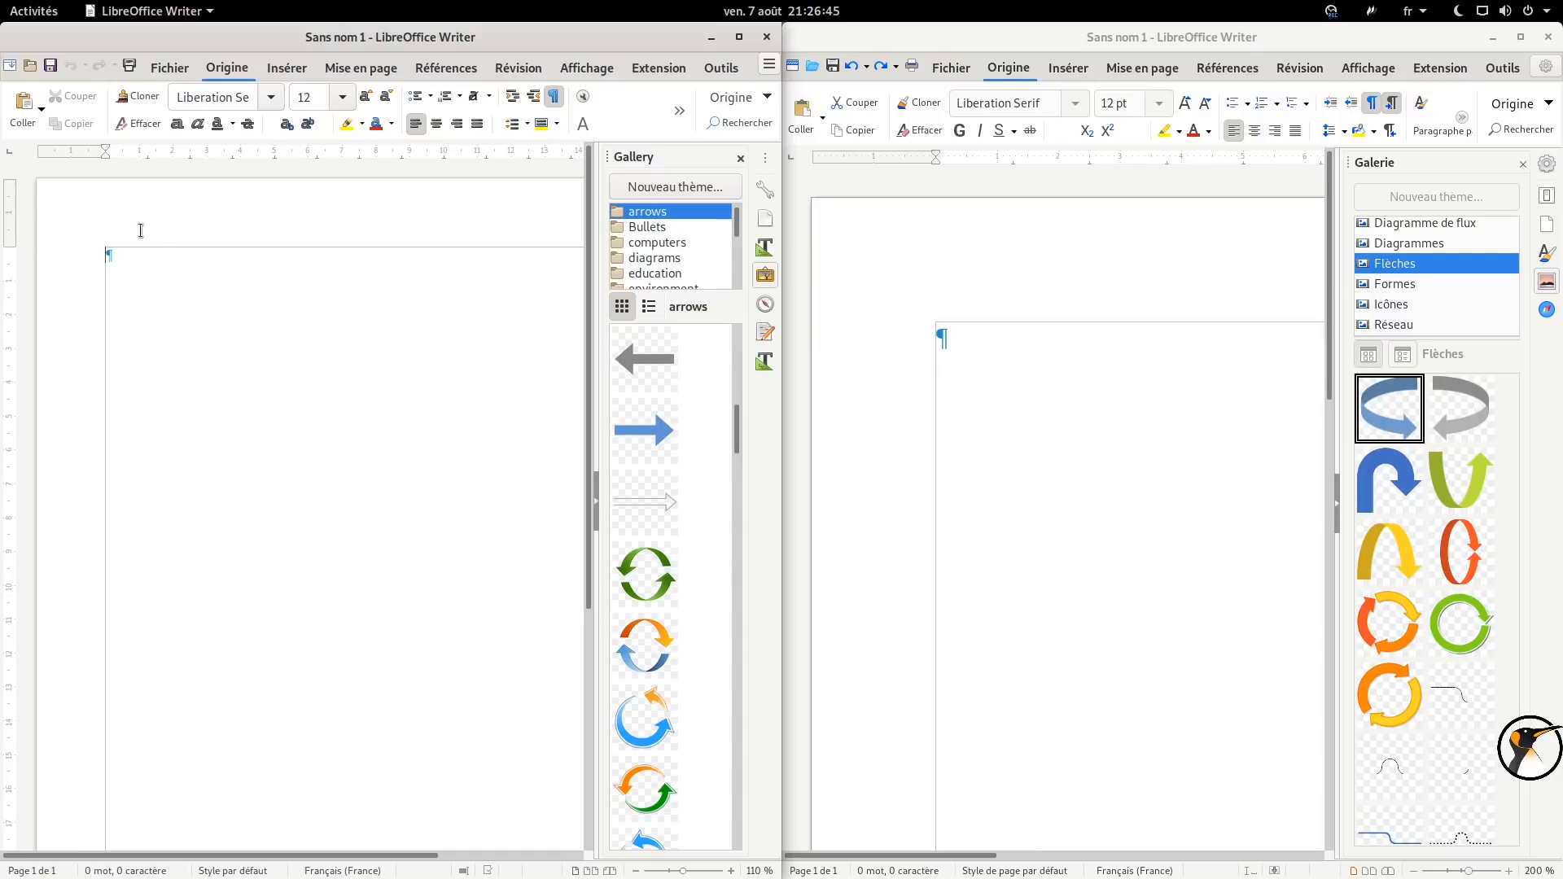
pyautogui.write('zetyrtutyuyiy')
pyautogui.click(434, 97)
pyautogui.press('Return')
pyautogui.write('zetrtioyuo')
pyautogui.press('Return')
pyautogui.write('yuoyupçuaè')
# Start a bulleted list in the LibreOffice 7 document with the items "rz »'t (z(yy" and "tu rtuiuyiom u", followed by an empty item.
pyautogui.click(1056, 388)
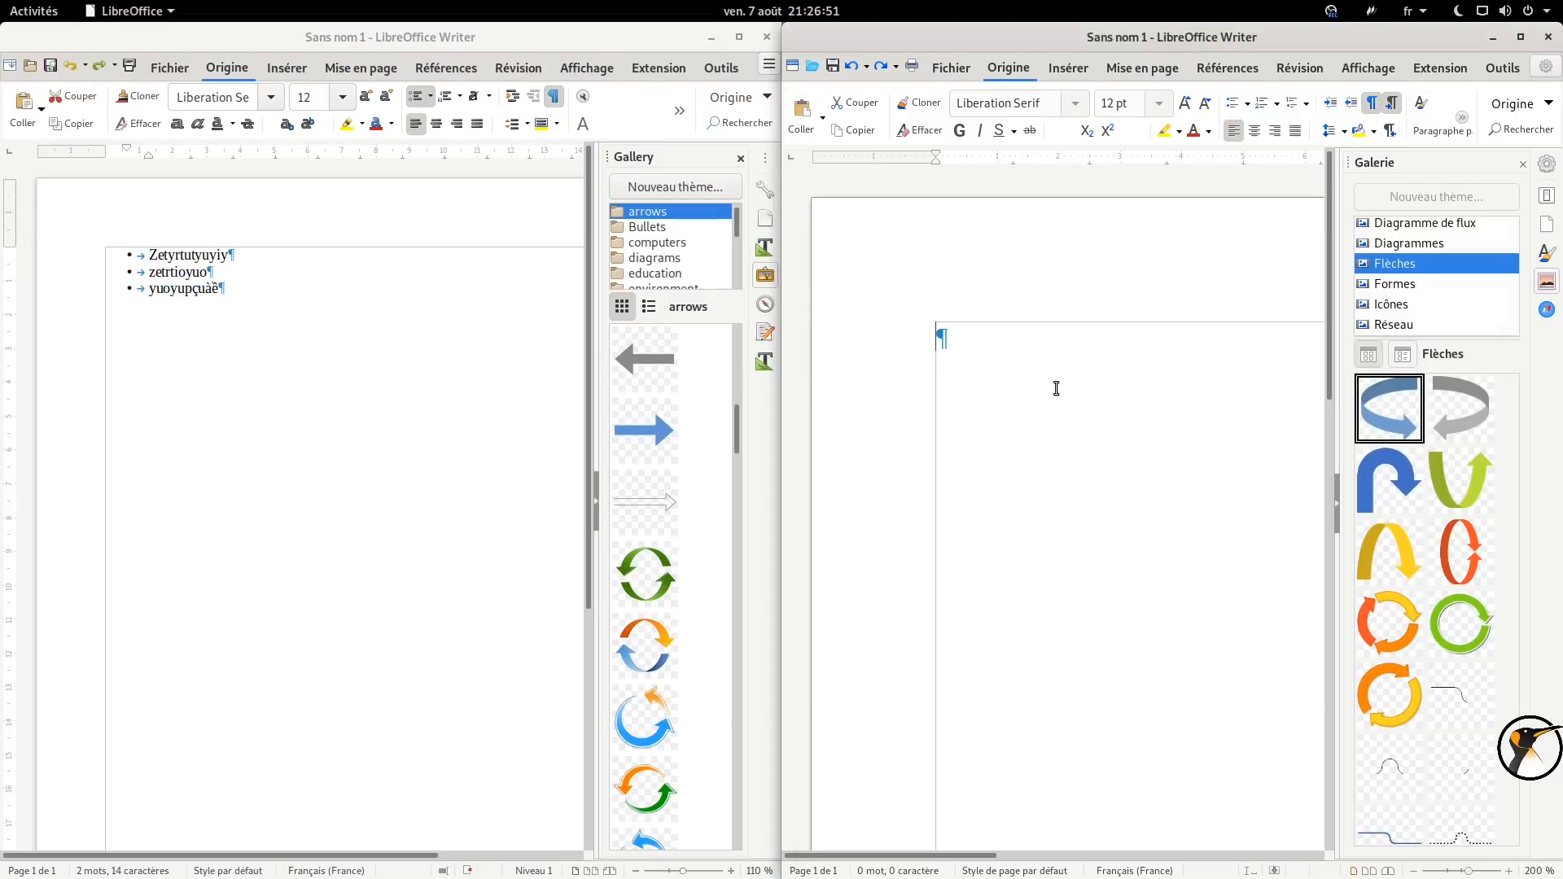
pyautogui.scroll(2, 489, 399)
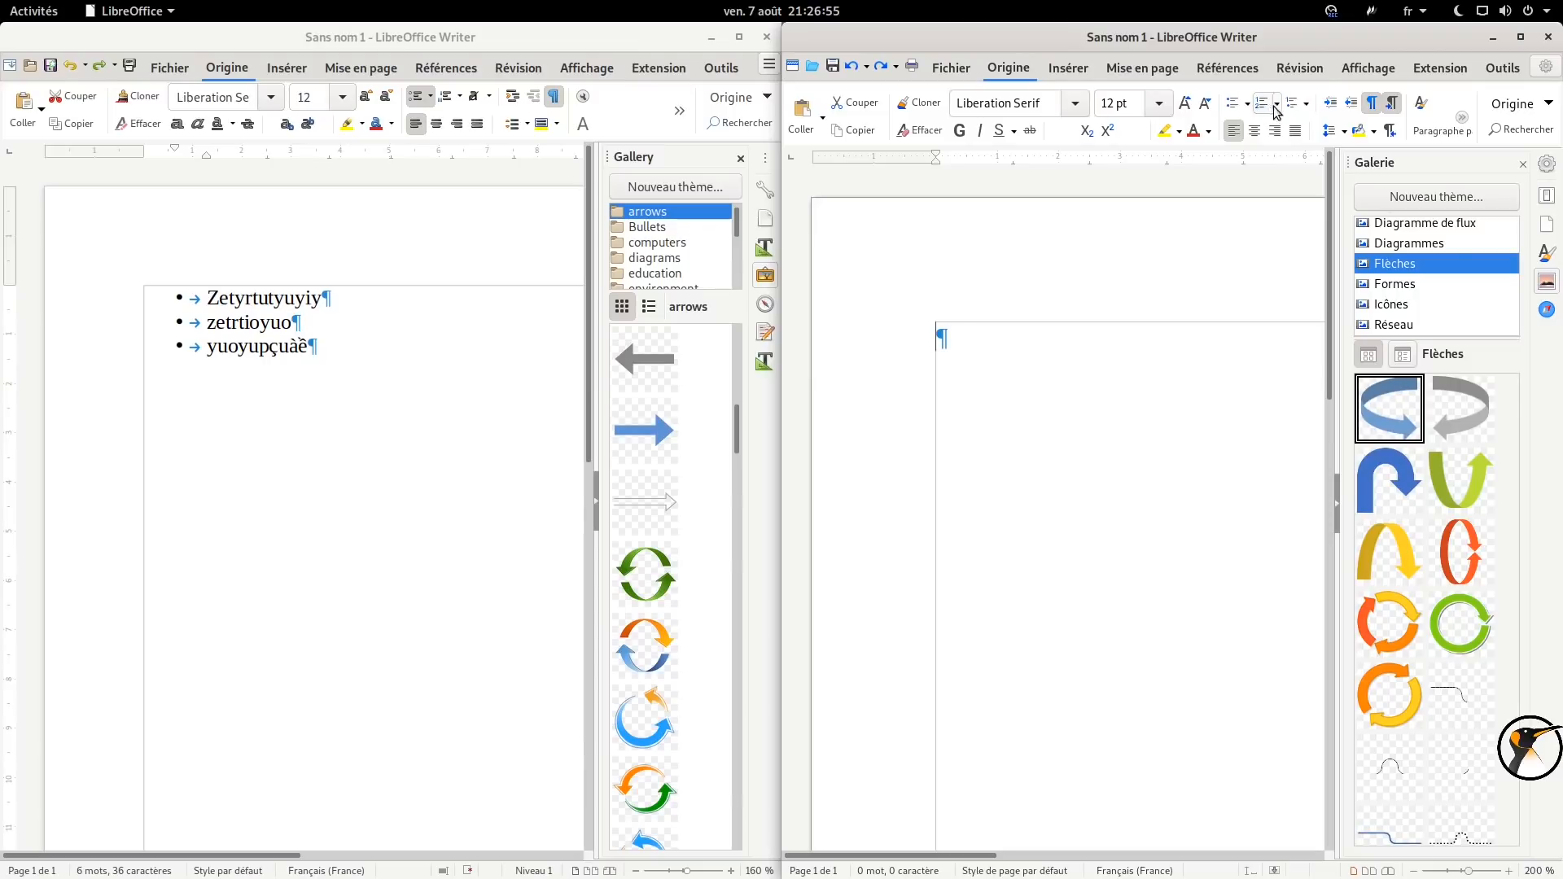
pyautogui.click(1232, 104)
pyautogui.write('rz"\'t (z(yy')
pyautogui.press('Return')
pyautogui.write('tu rtuiuyiom u')
pyautogui.press('Return')
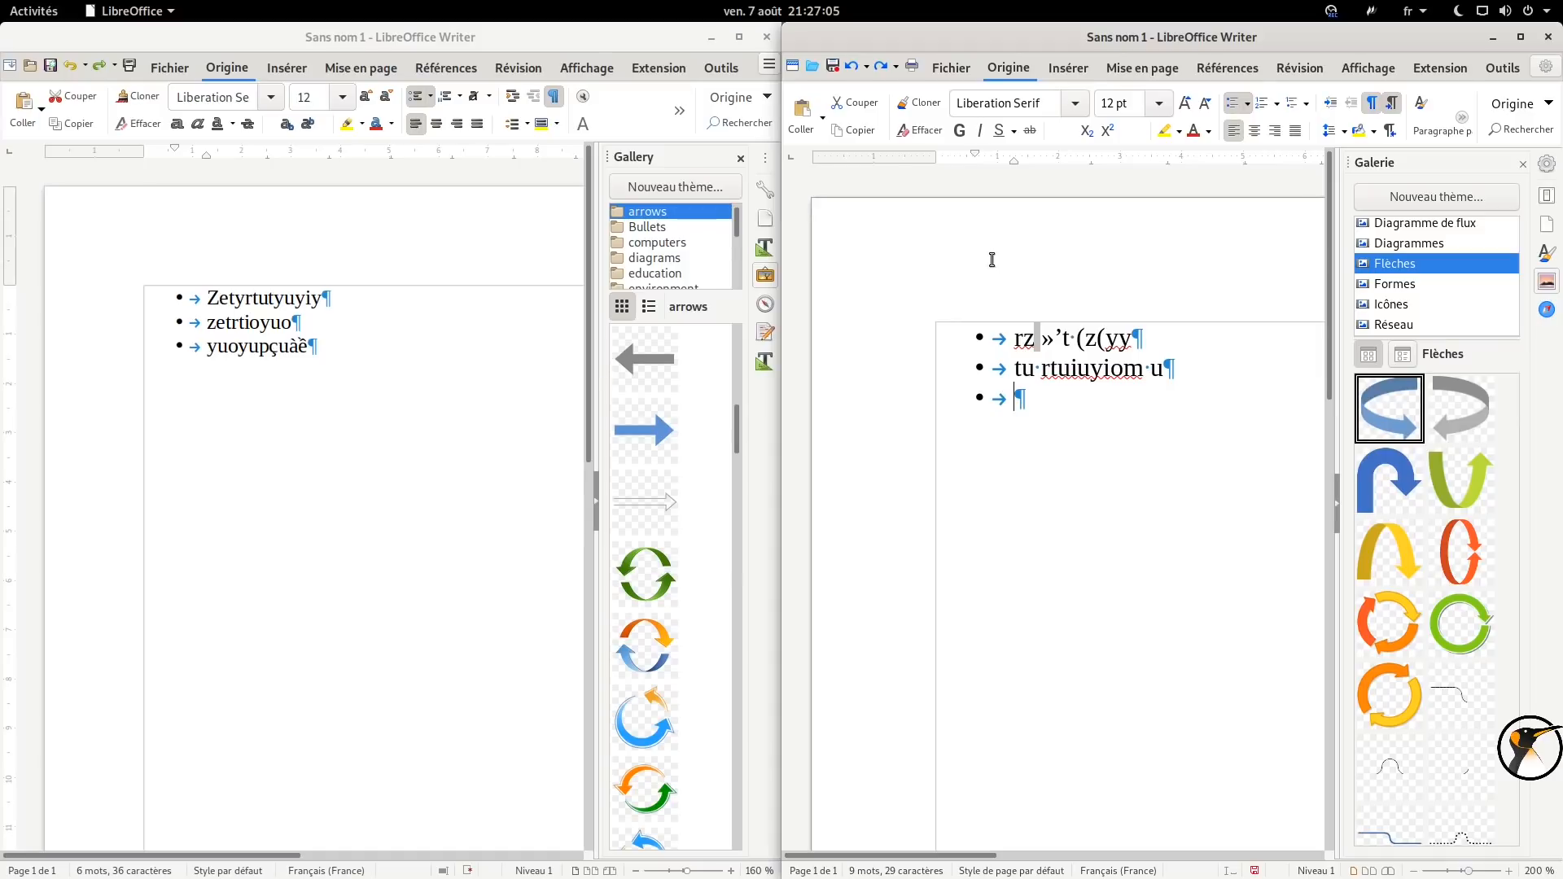
# Toggle the formatting marks off and on in LibreOffice 7, and insert two spaces before "oyuo" in the second bullet item of the 6.4 document.
pyautogui.moveTo(1042, 369); pyautogui.dragTo(1127, 370)
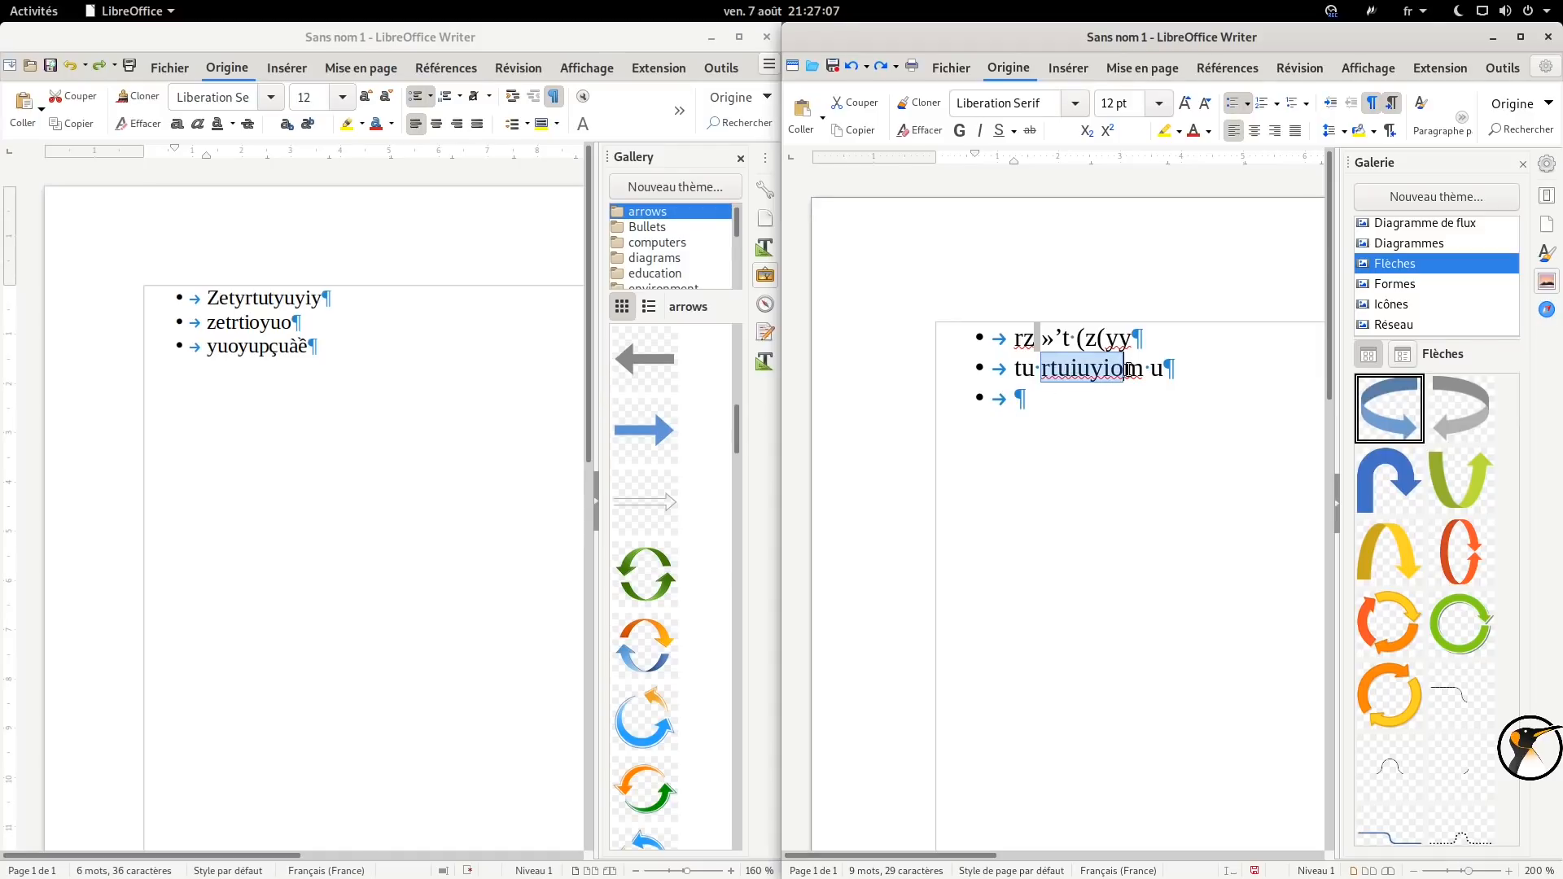
pyautogui.click(1374, 107)
pyautogui.click(1374, 107)
pyautogui.click(1375, 107)
pyautogui.click(1374, 107)
pyautogui.click(228, 324)
pyautogui.click(250, 323)
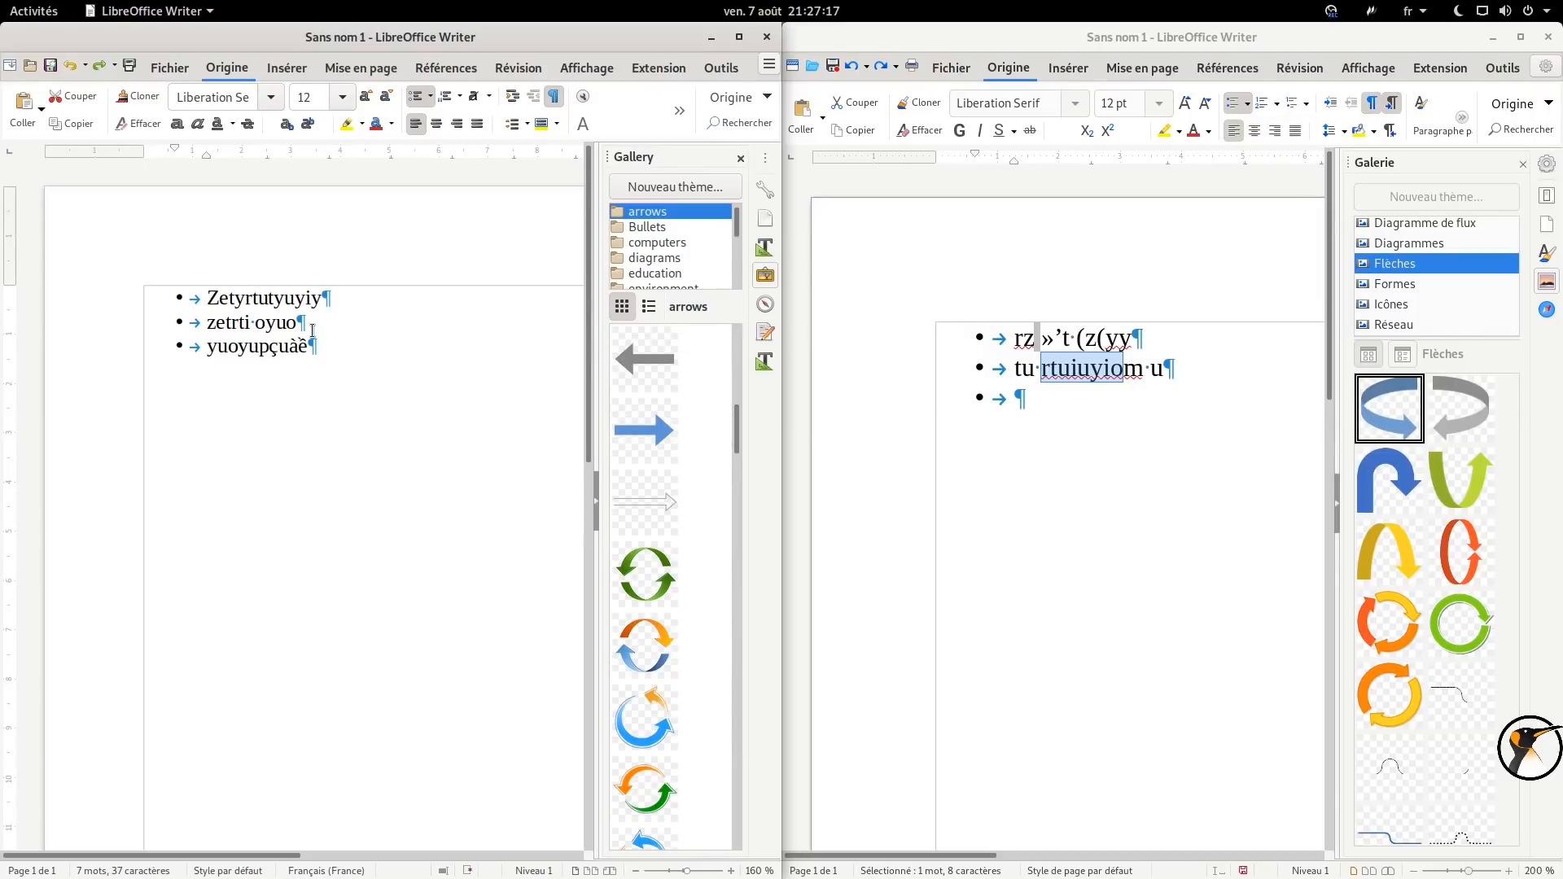
# Try right-to-left direction on the second bullet item in LibreOffice 7 and return it to left-to-right.
pyautogui.click(1028, 369)
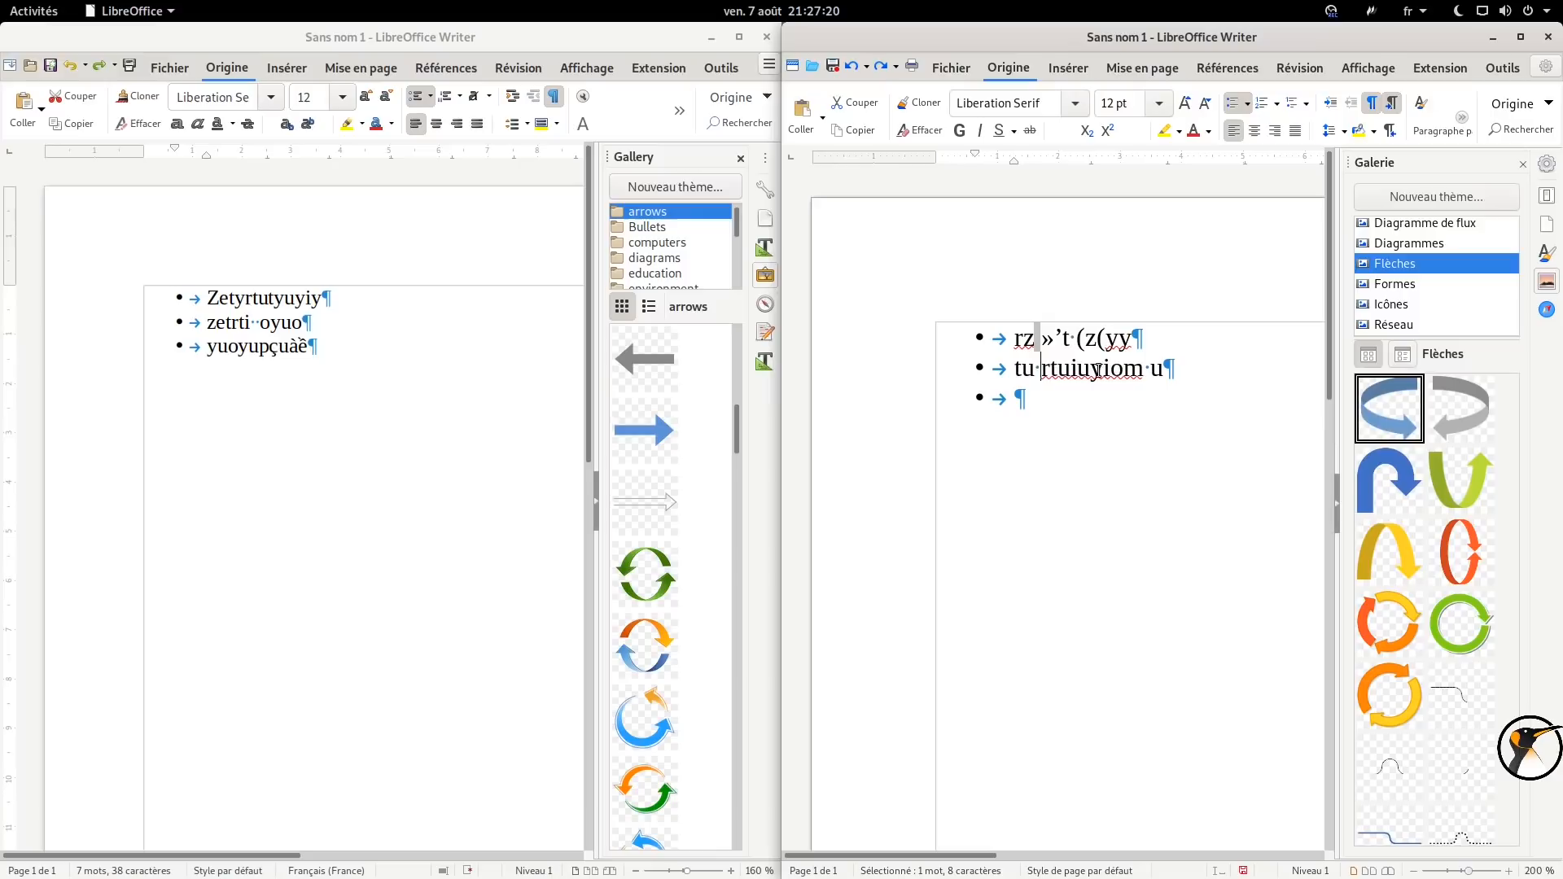
pyautogui.click(1394, 133)
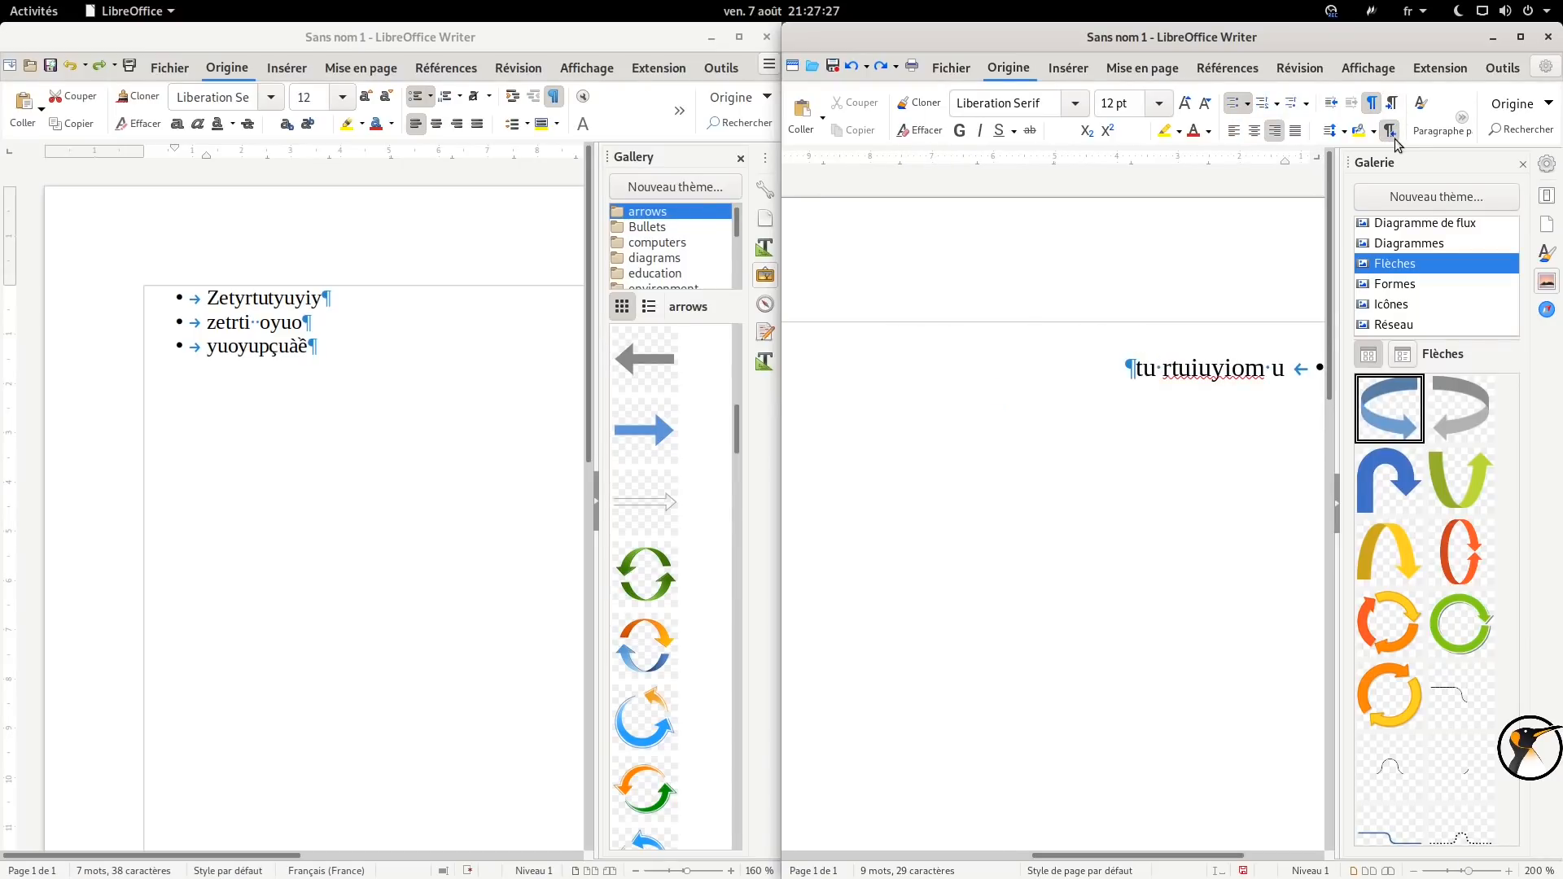
pyautogui.click(1392, 102)
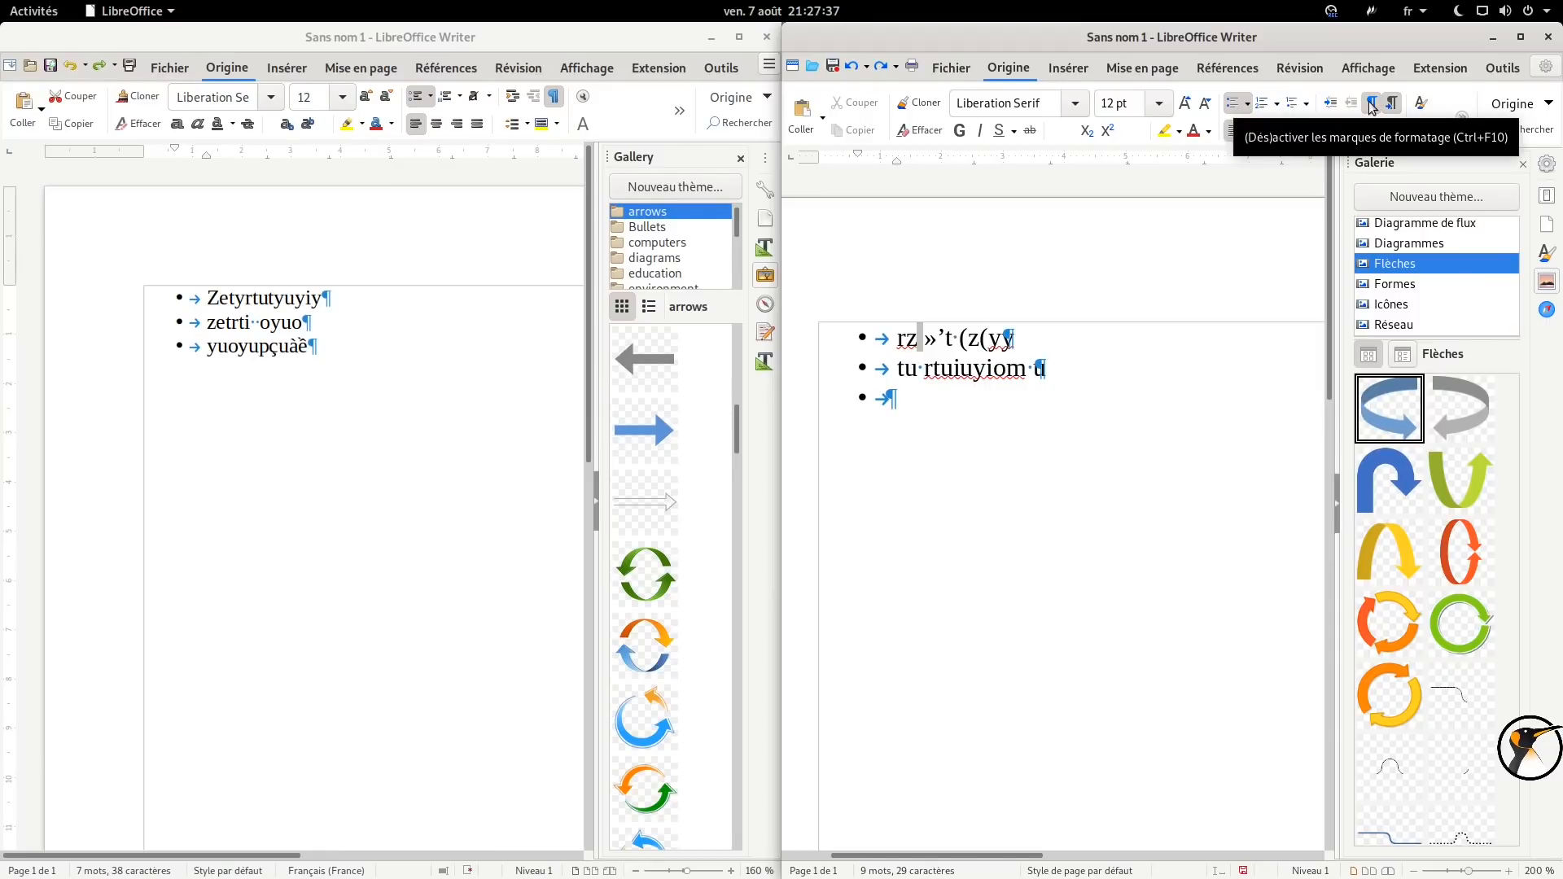
# Select the text "rtuiuyio" in the second bullet item of the LibreOffice 7 document.
pyautogui.moveTo(960, 405); pyautogui.dragTo(838, 328)
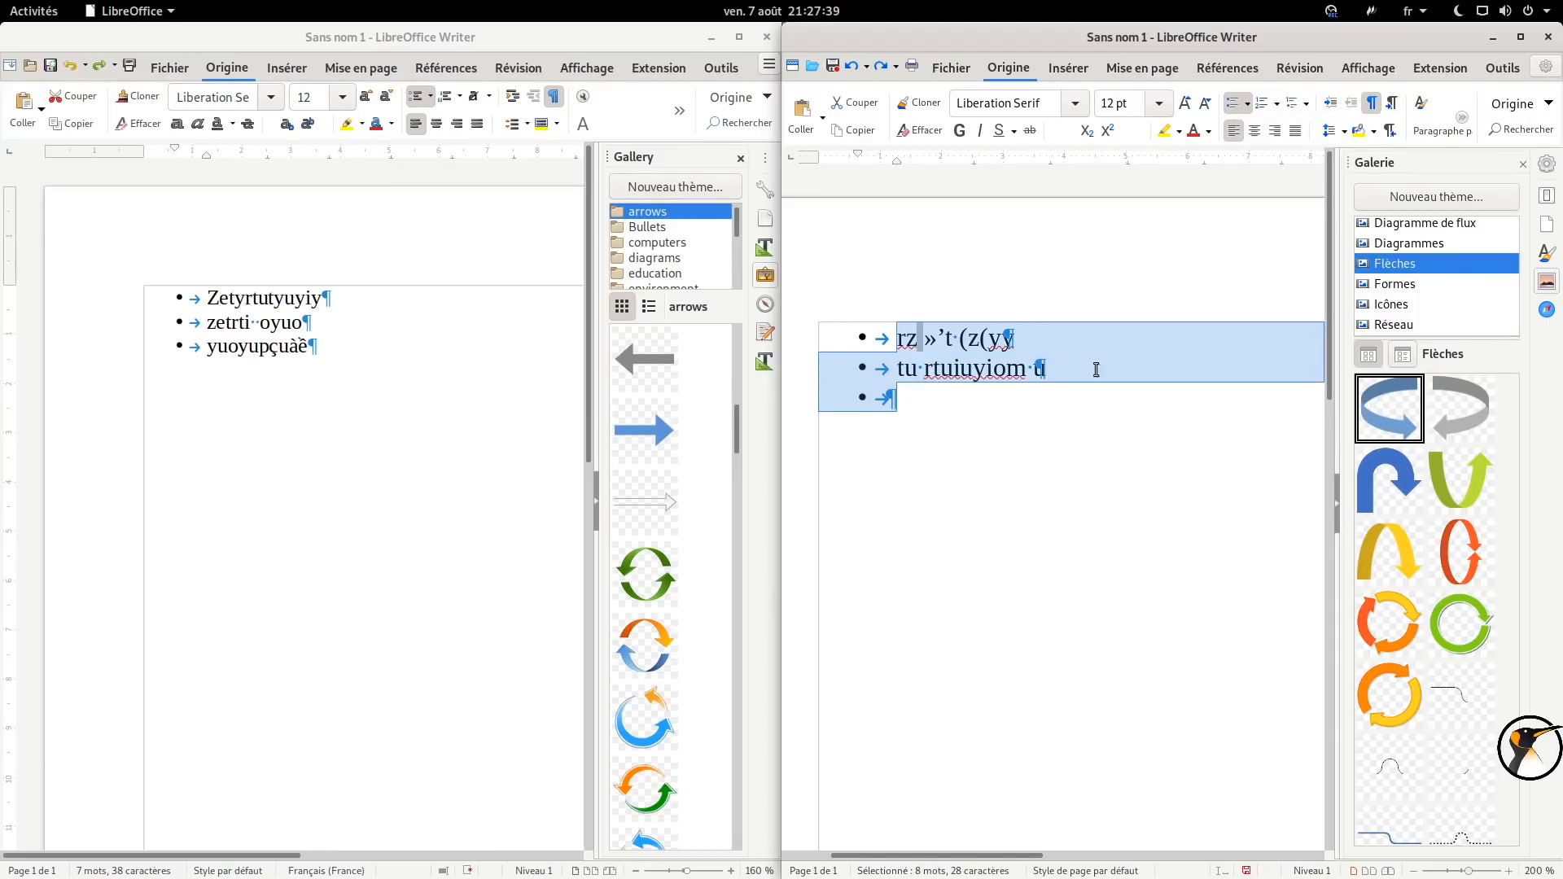
pyautogui.click(1219, 417)
pyautogui.moveTo(915, 372); pyautogui.dragTo(992, 380)
pyautogui.rightClick(992, 381)
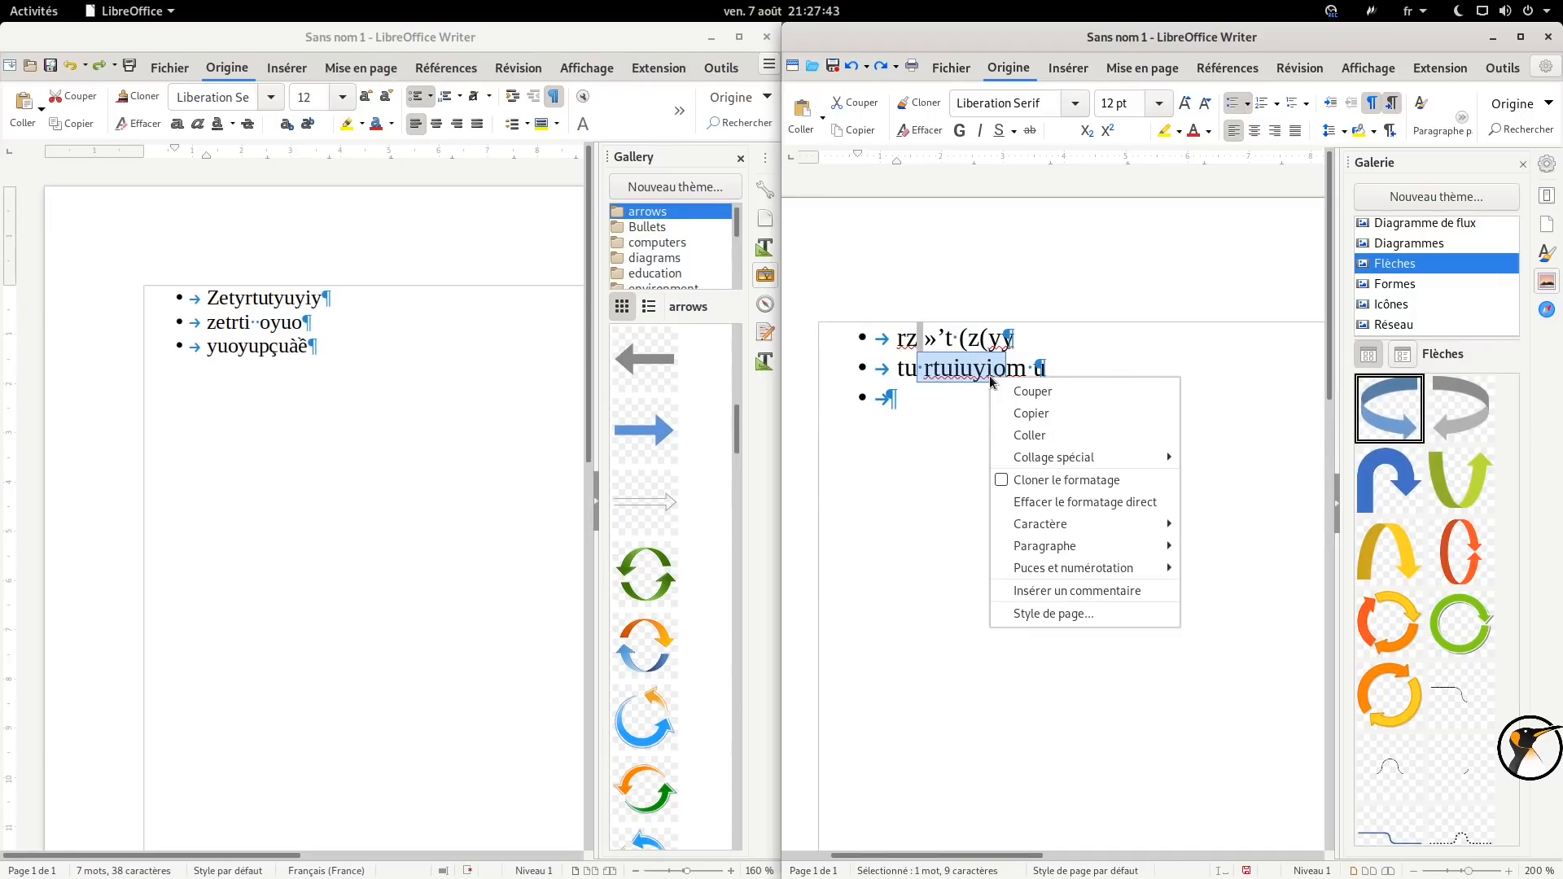
pyautogui.click(1060, 620)
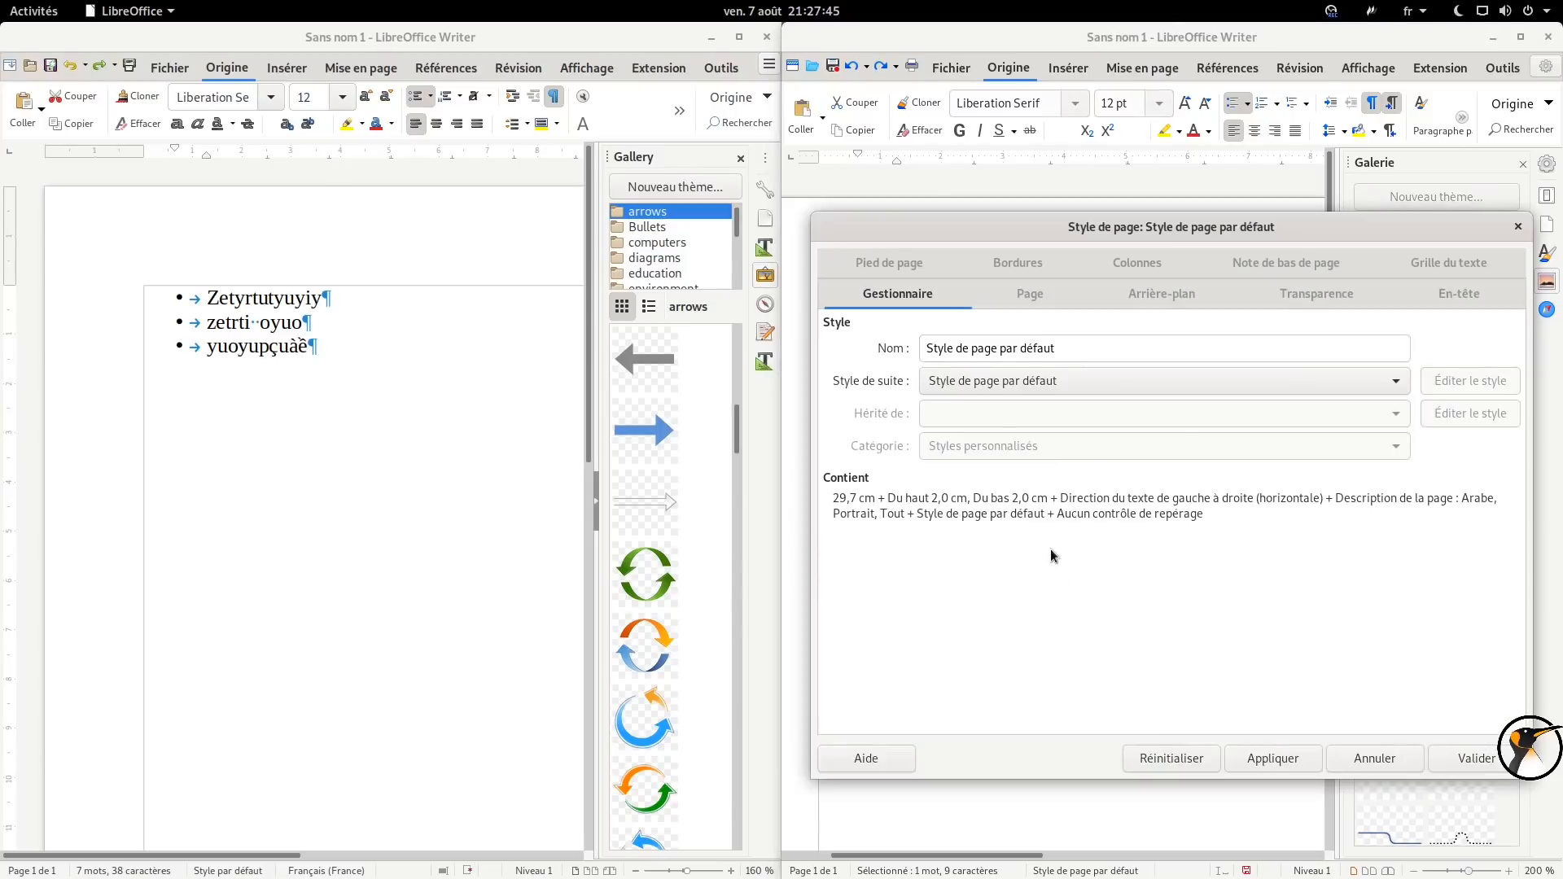
pyautogui.click(1520, 226)
# Open the character effects settings for the selected "rtuiuyio" in LibreOffice 7.
pyautogui.rightClick(977, 374)
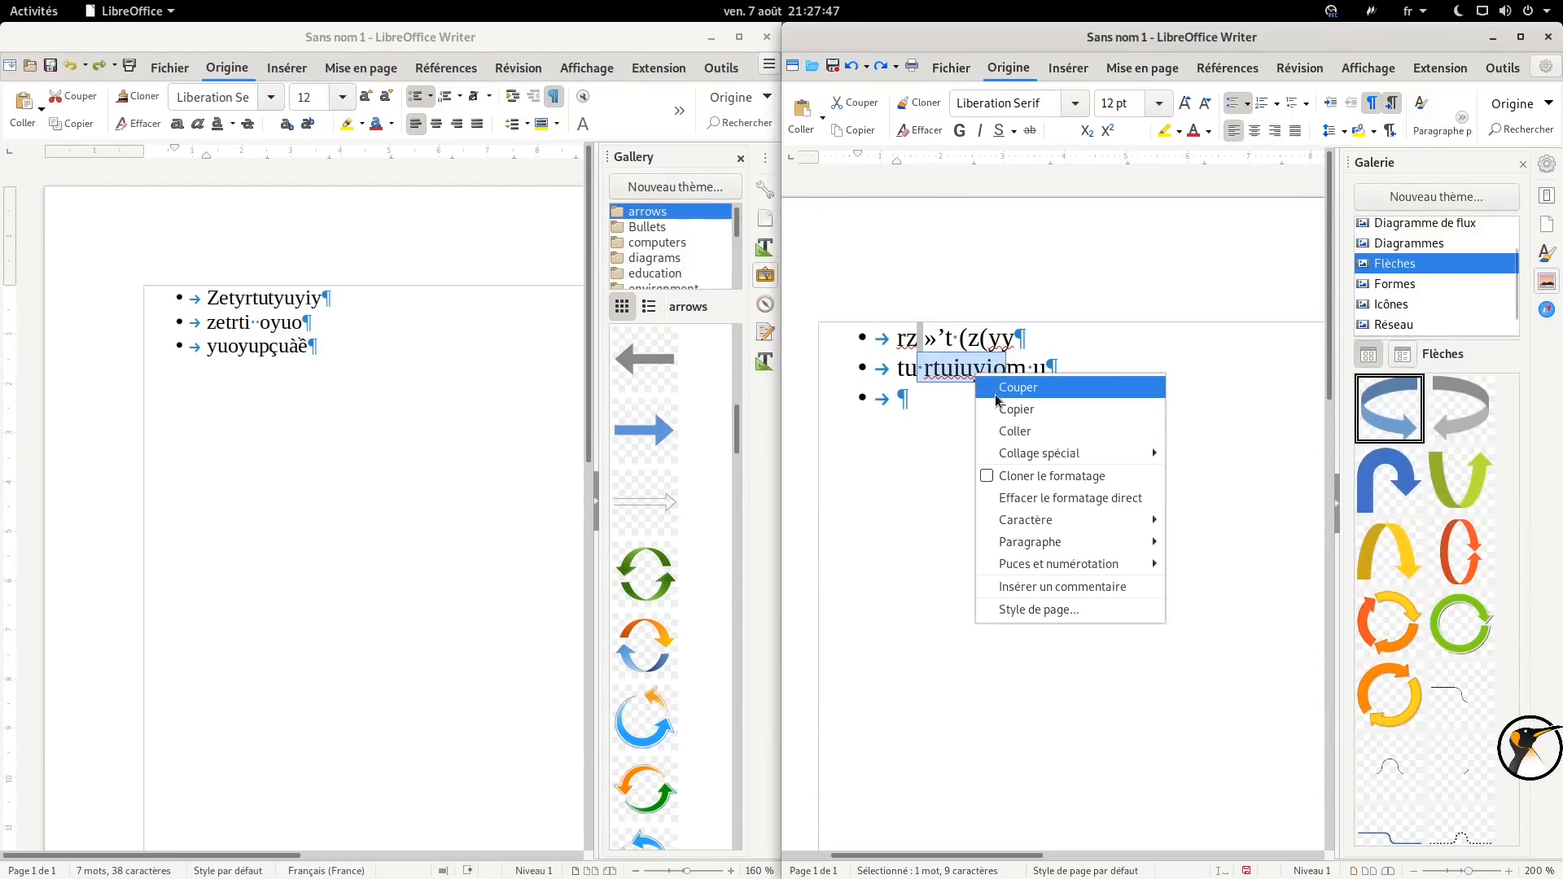
pyautogui.moveTo(1148, 519)
pyautogui.click(1235, 521)
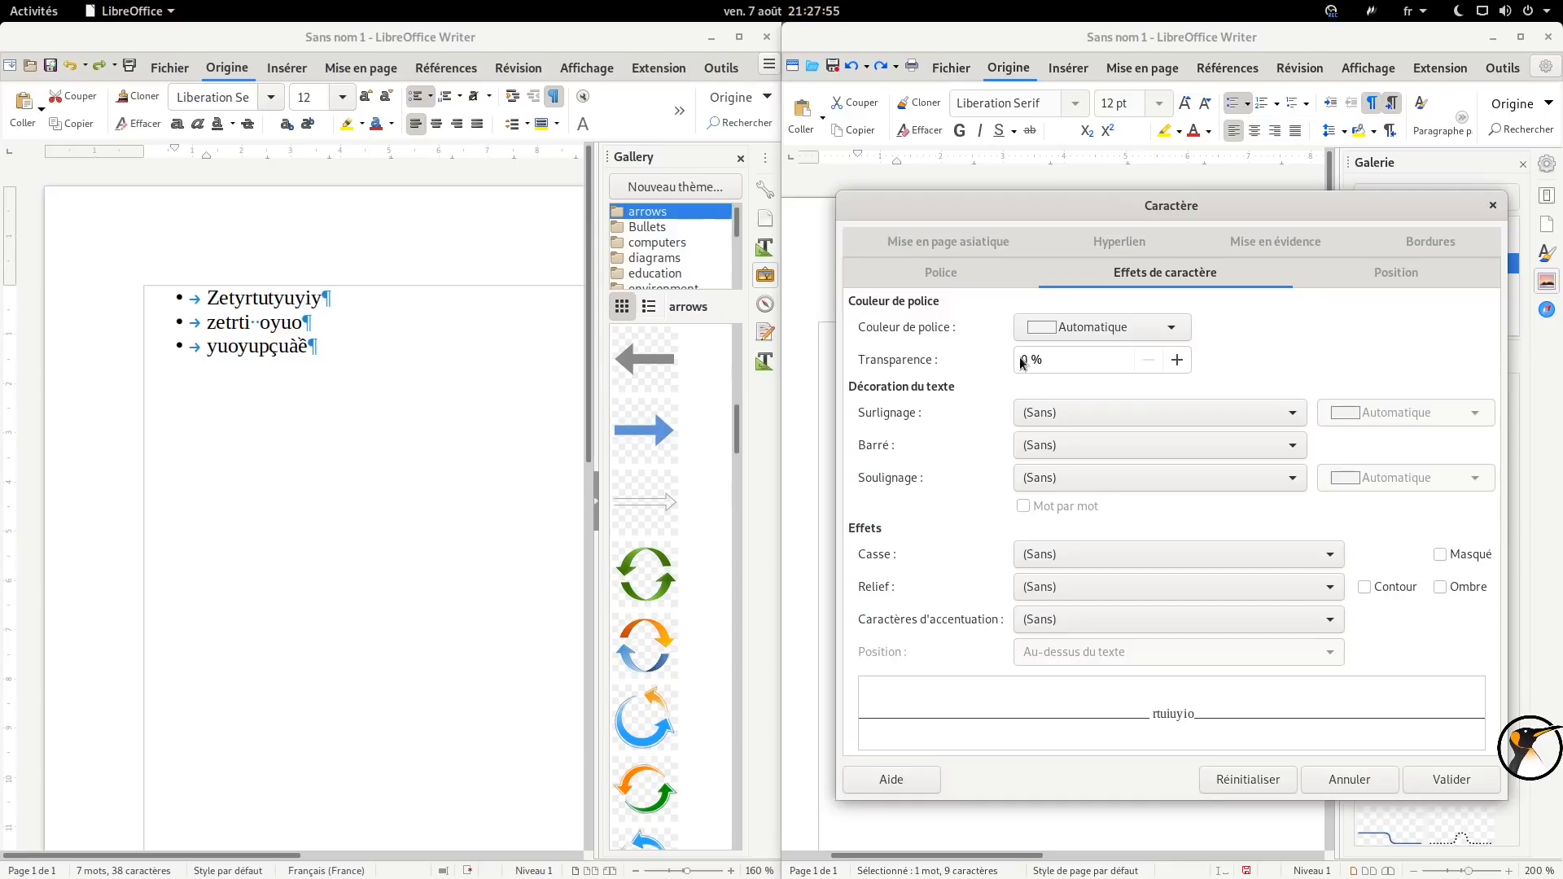
# Set the font colour of "yupçuà" in the third bullet item of the 6.4 document to Rose 4.
pyautogui.moveTo(298, 351); pyautogui.dragTo(236, 351)
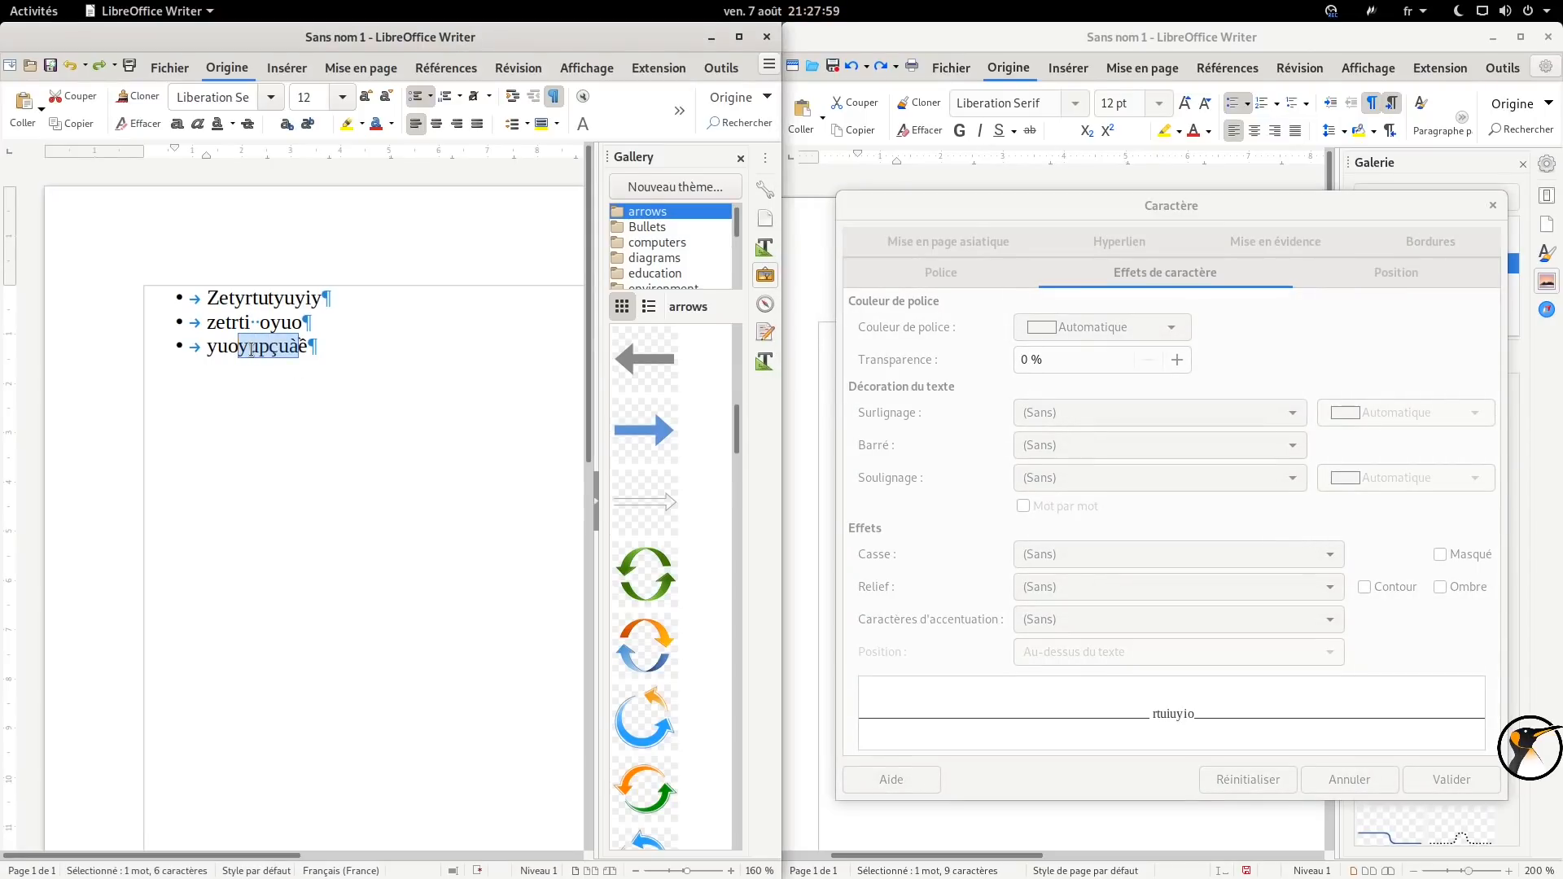
pyautogui.rightClick(253, 351)
pyautogui.moveTo(429, 499)
pyautogui.click(511, 493)
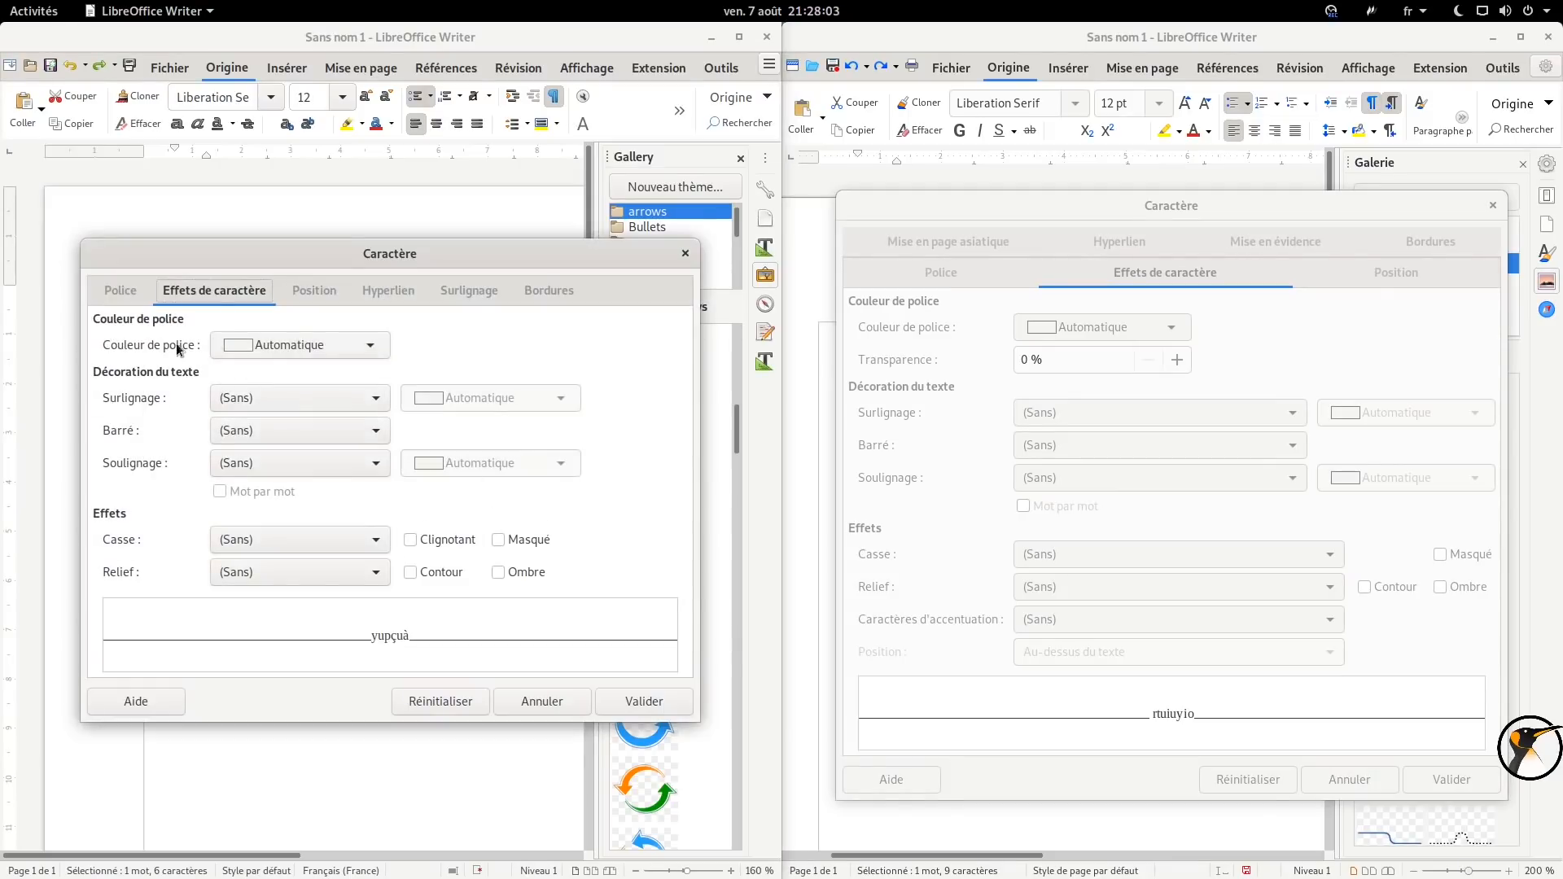
pyautogui.click(307, 347)
pyautogui.click(265, 517)
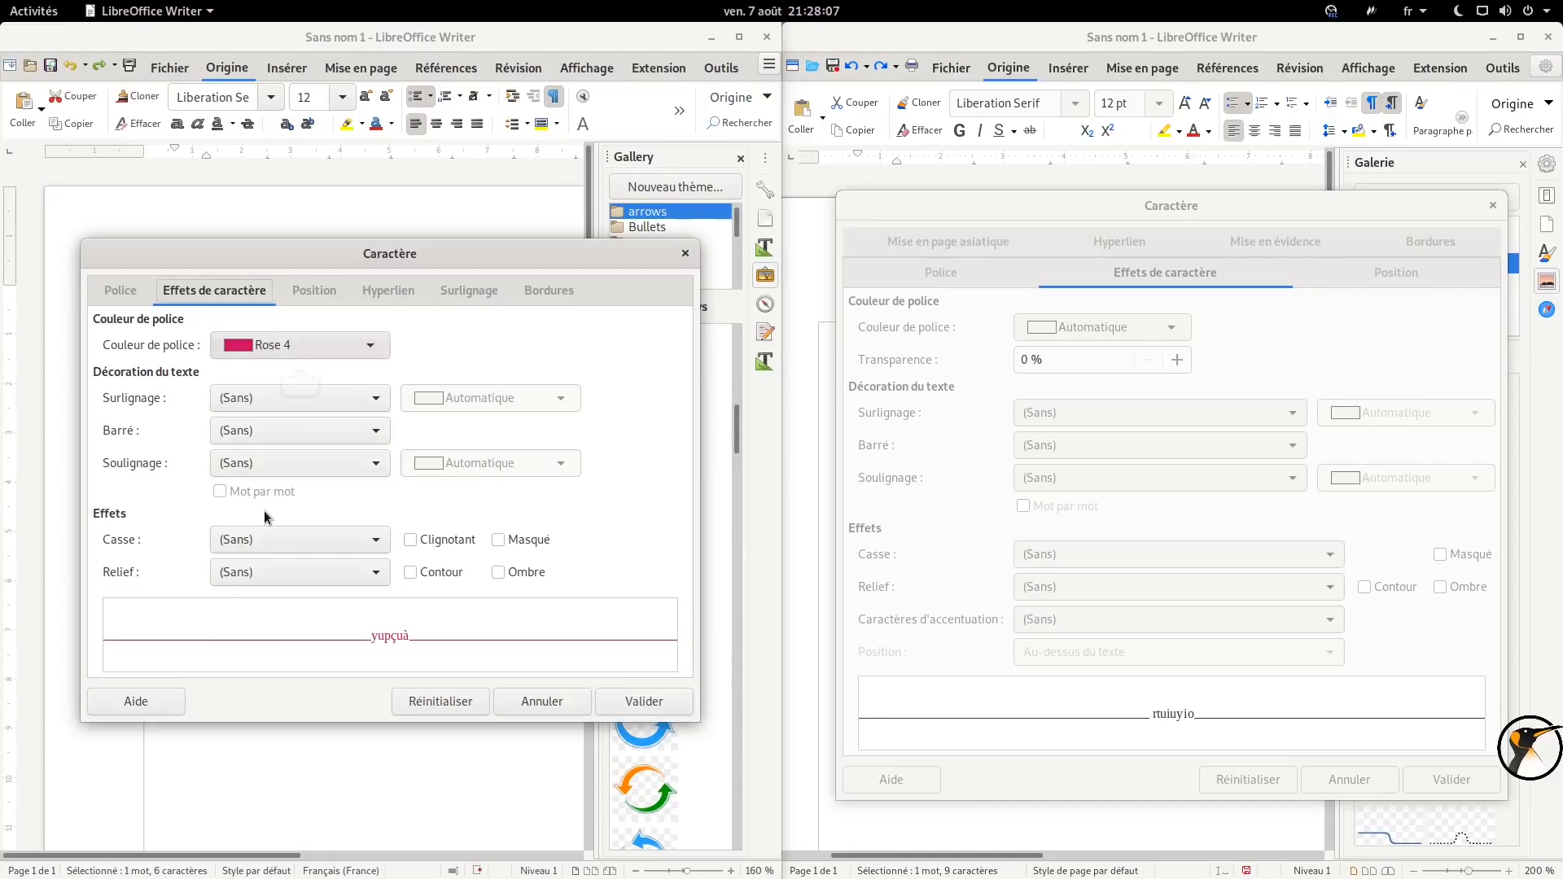
pyautogui.click(543, 702)
# Set the font colour of "rtuiuyio" in LibreOffice 7 to Pourpre foncé 2 with 30 % transparency.
pyautogui.click(1103, 334)
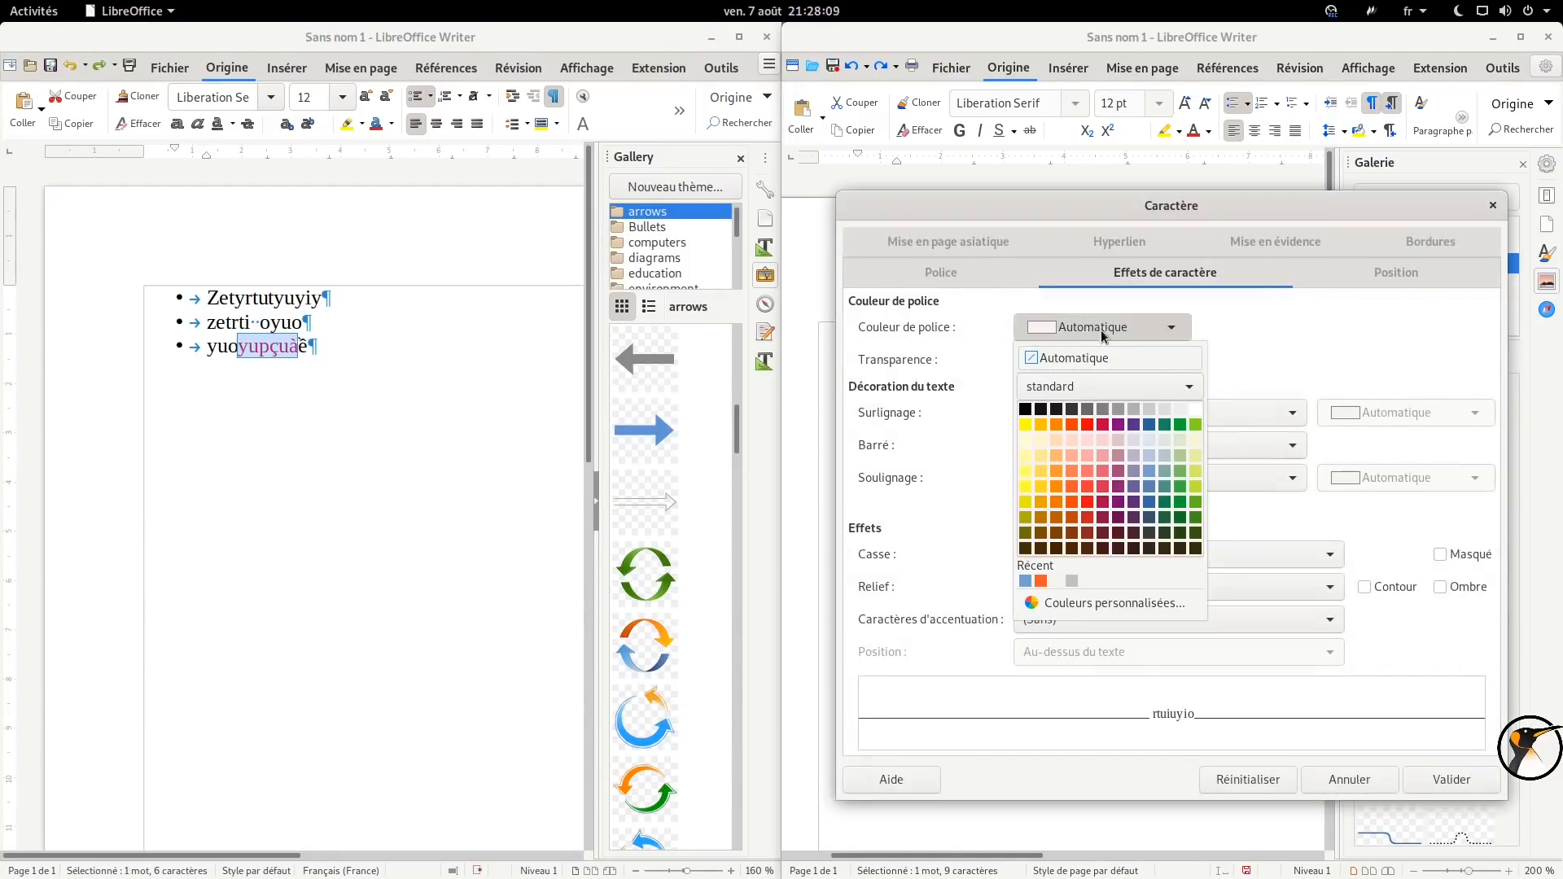
pyautogui.click(1118, 518)
pyautogui.click(1028, 361)
pyautogui.doubleClick(1029, 361)
pyautogui.write('30')
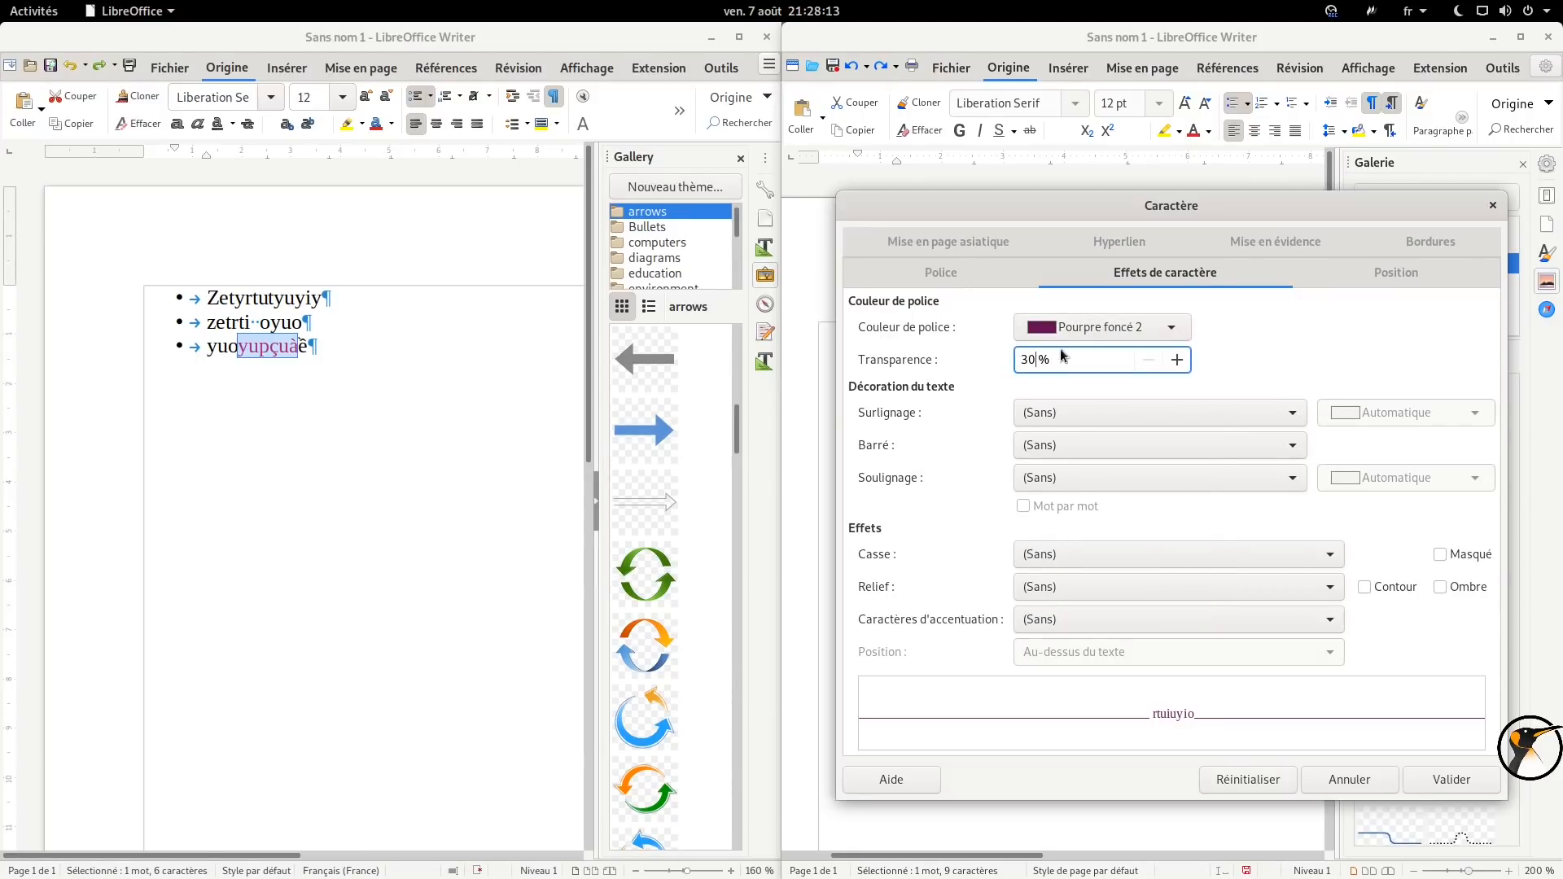
pyautogui.click(1482, 777)
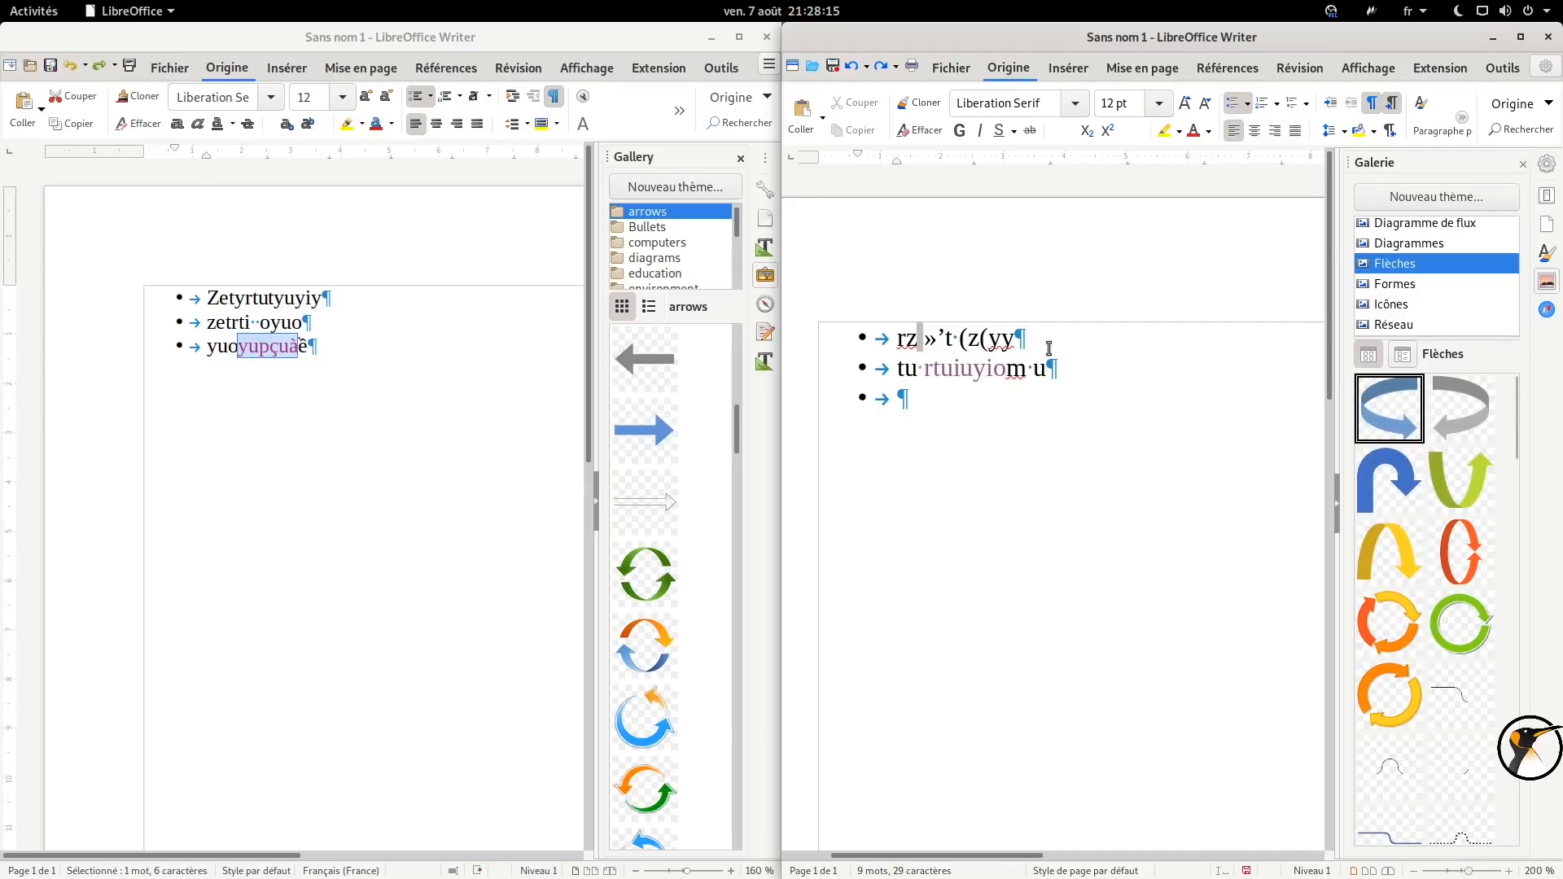
# Create a new spreadsheet in both LibreOffice versions and place the two Calc windows side by side.
pyautogui.click(293, 337)
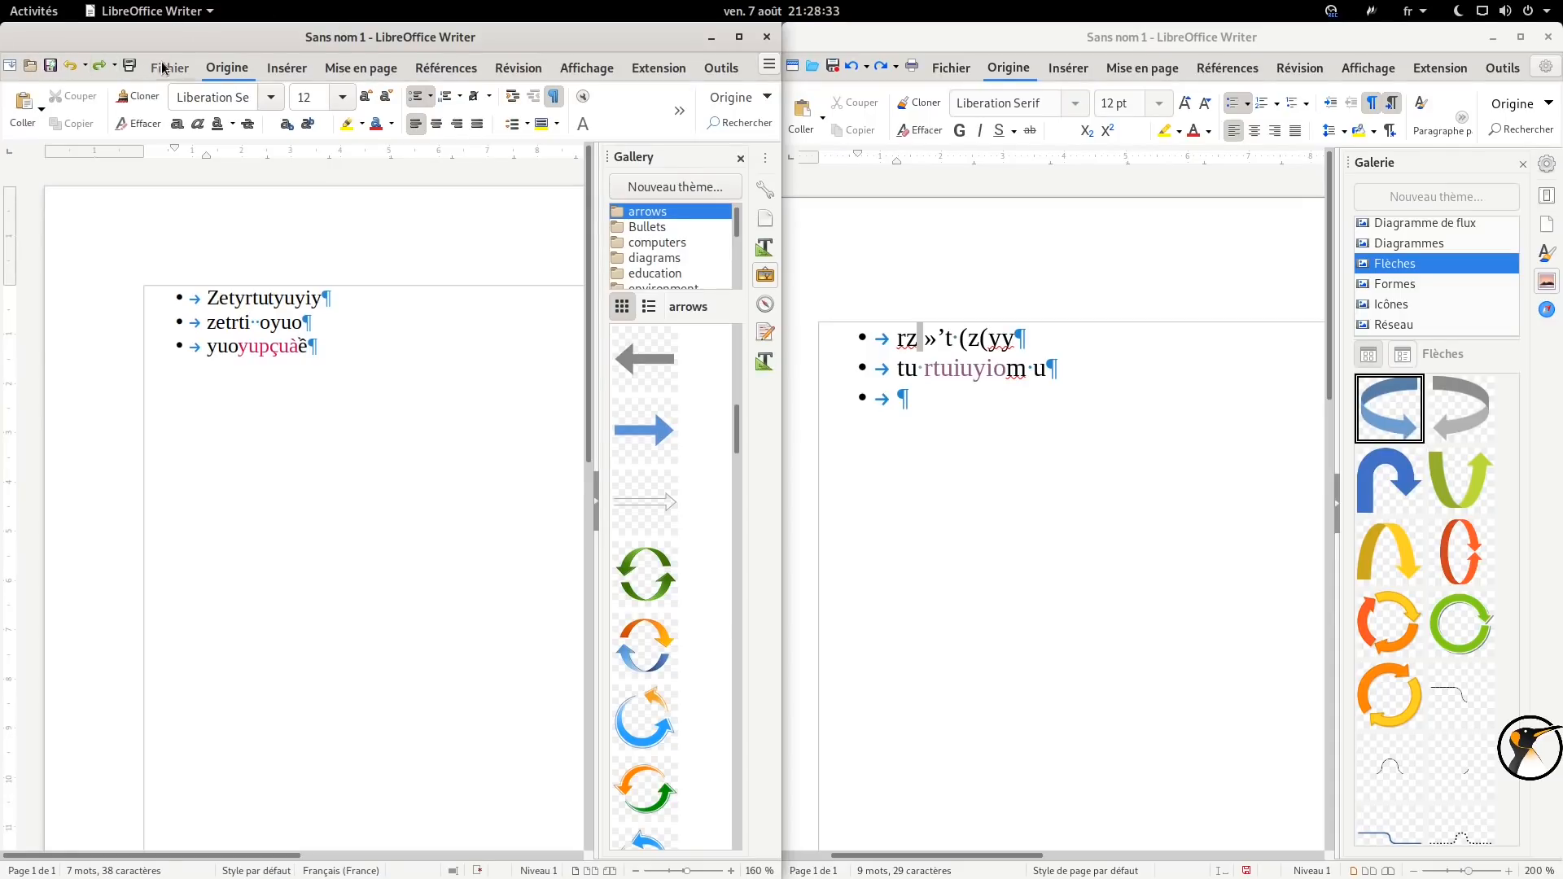
pyautogui.click(768, 65)
pyautogui.moveTo(961, 83)
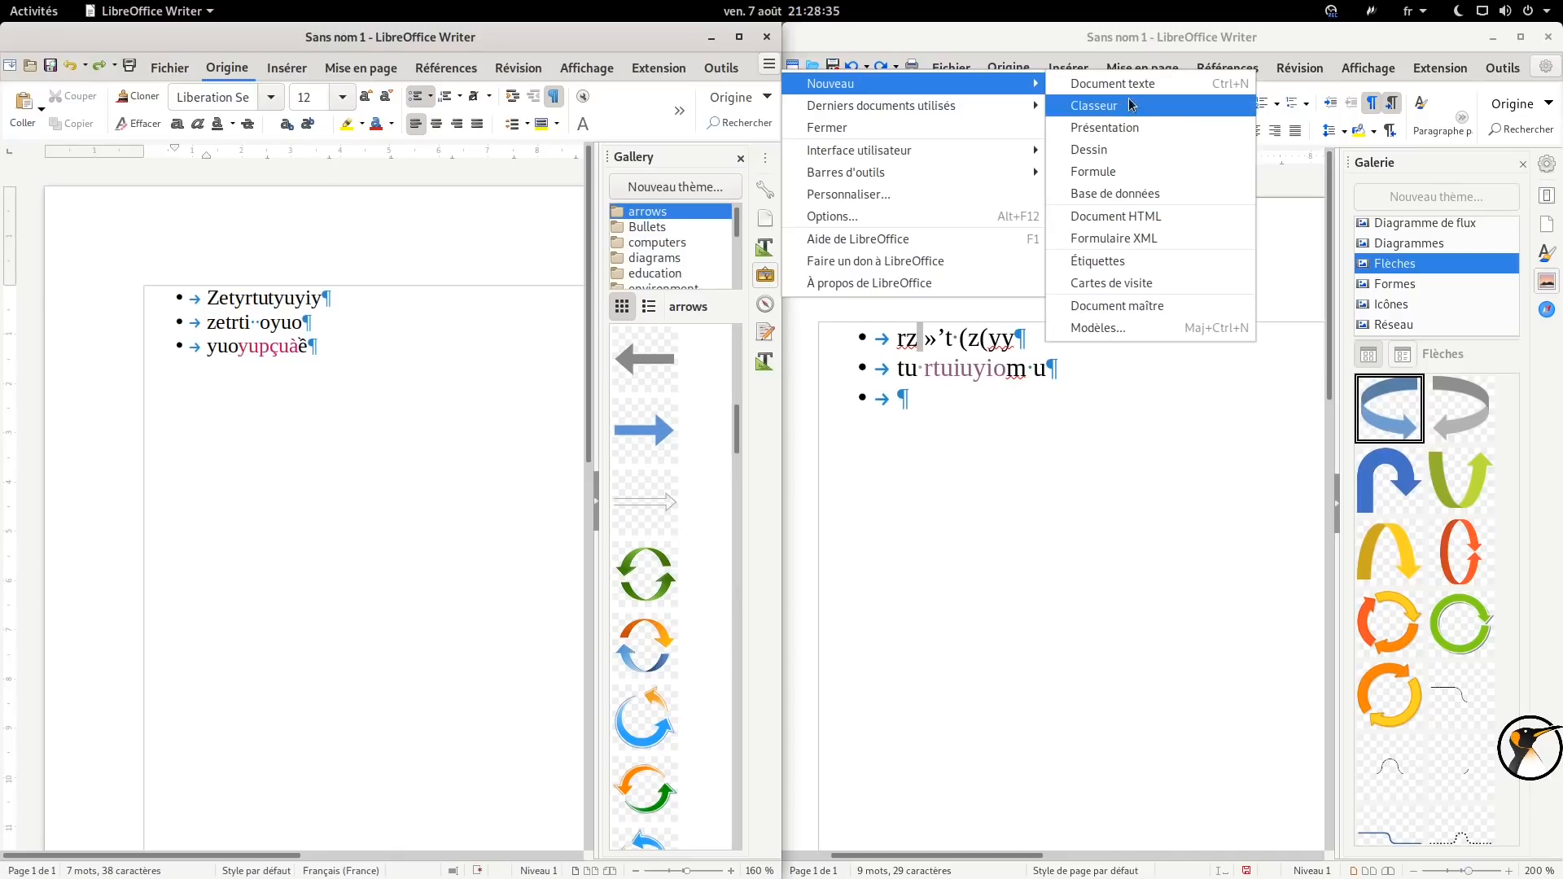
pyautogui.click(1120, 106)
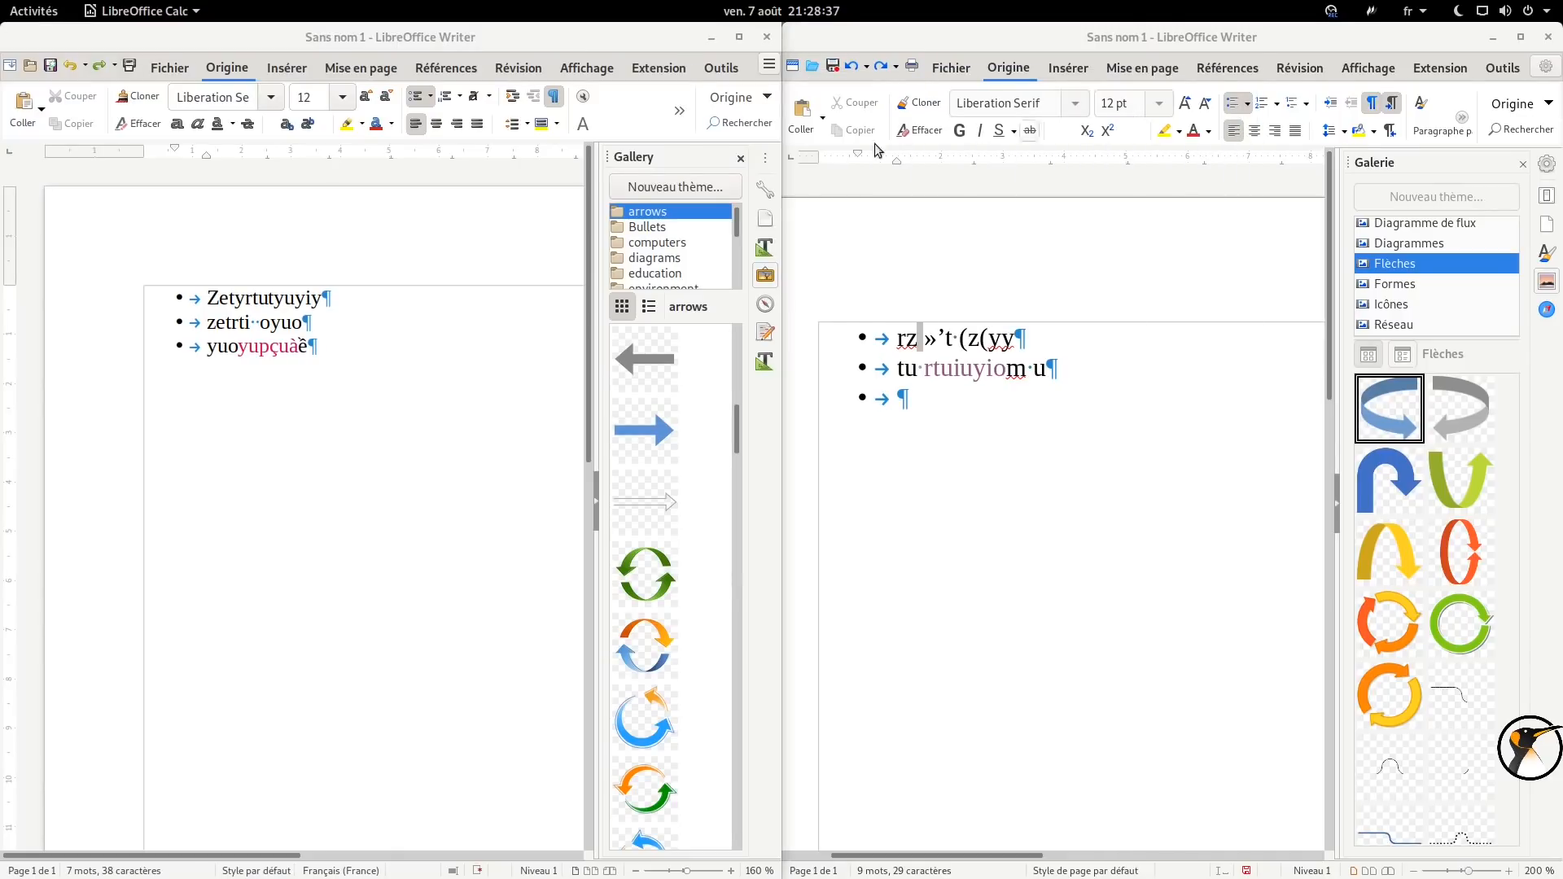
pyautogui.moveTo(647, 42)
pyautogui.mouseDown()
pyautogui.moveTo(549, 47)
pyautogui.moveTo(640, 48)
pyautogui.mouseUp()
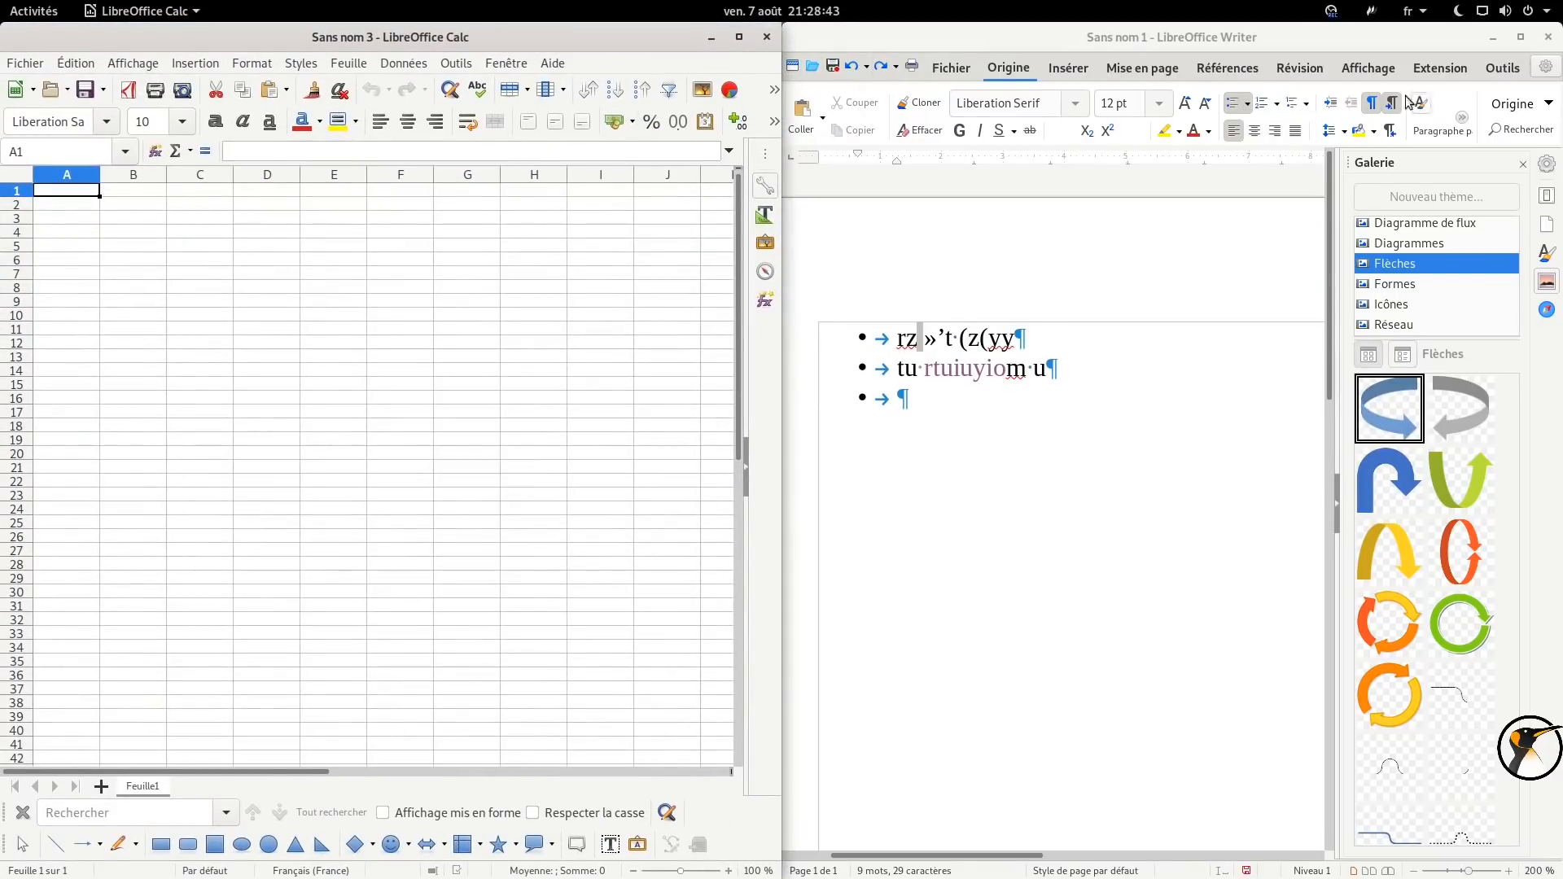
pyautogui.click(1544, 67)
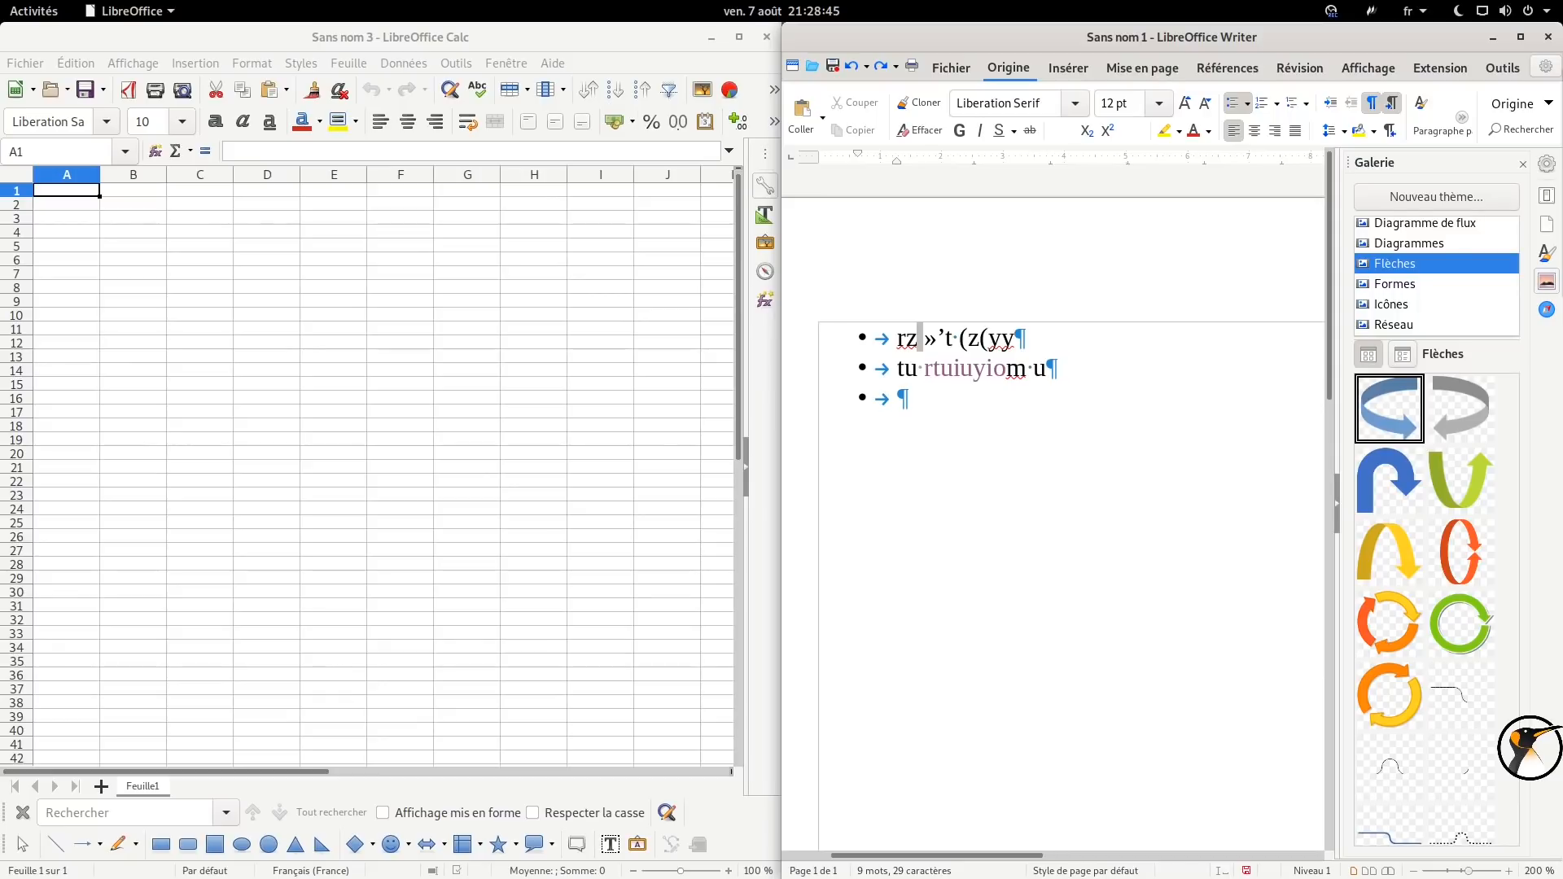
pyautogui.moveTo(438, 35); pyautogui.dragTo(1561, 220)
# Compare the version information shown by the two Calc windows, then close both About dialogs.
pyautogui.click(553, 62)
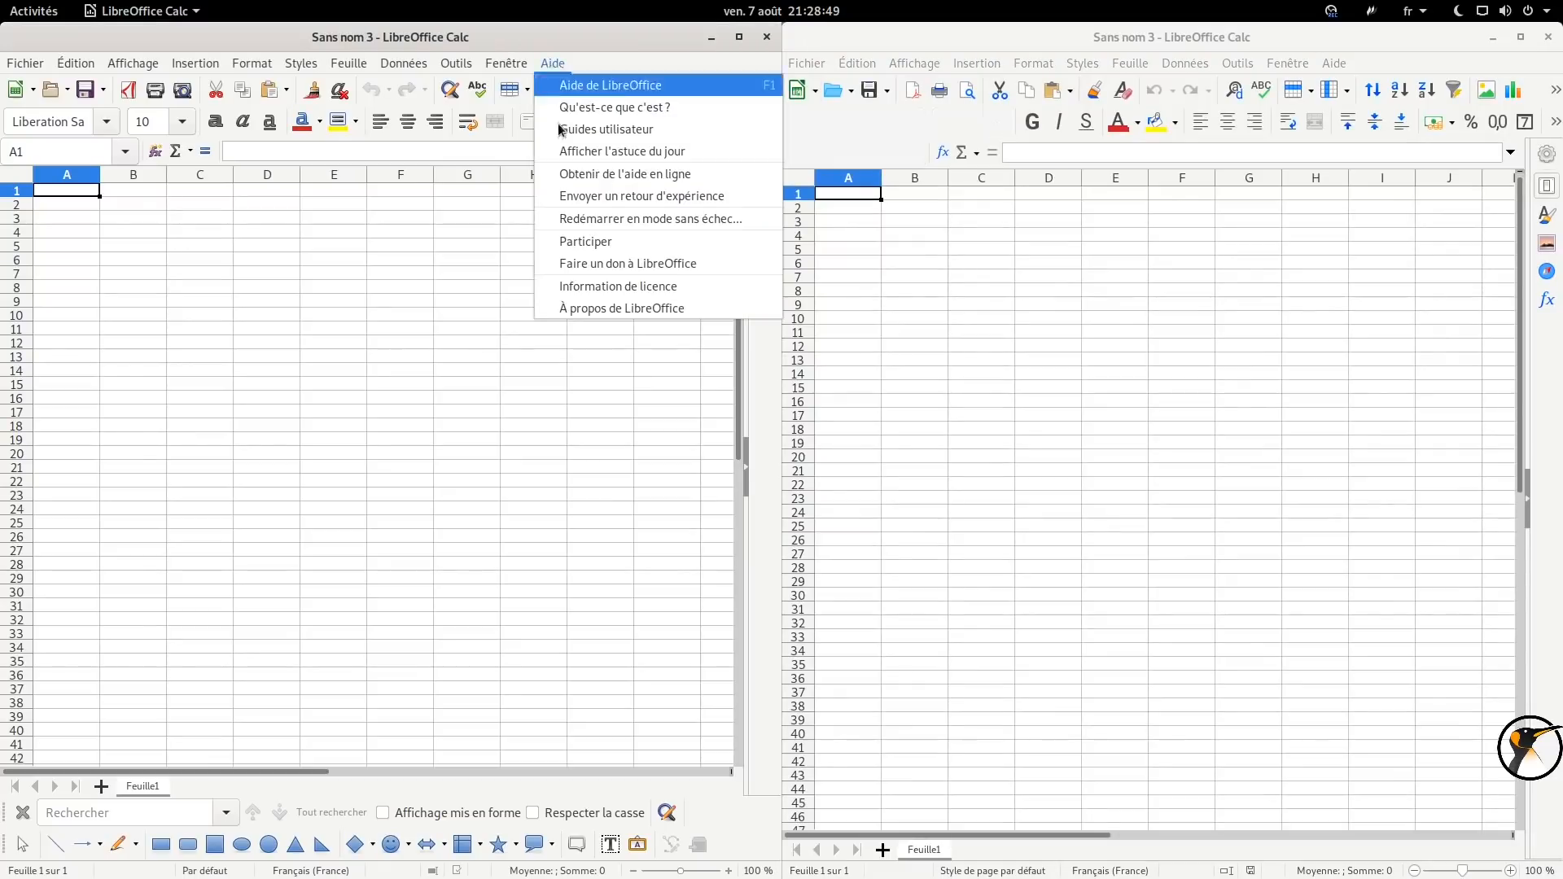
pyautogui.click(574, 307)
pyautogui.click(1334, 65)
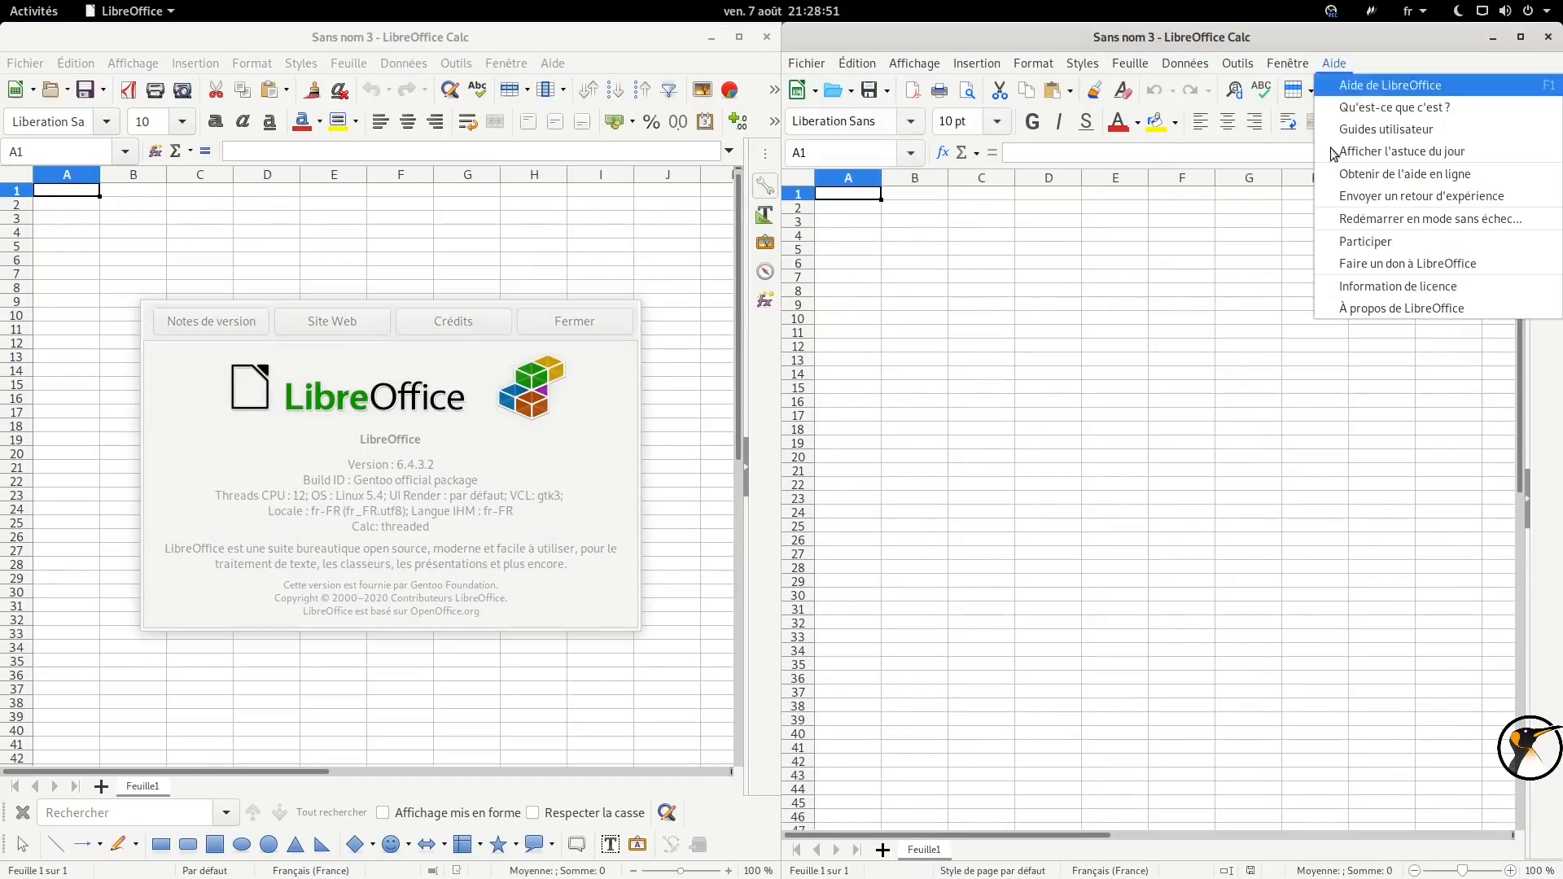
pyautogui.click(1340, 310)
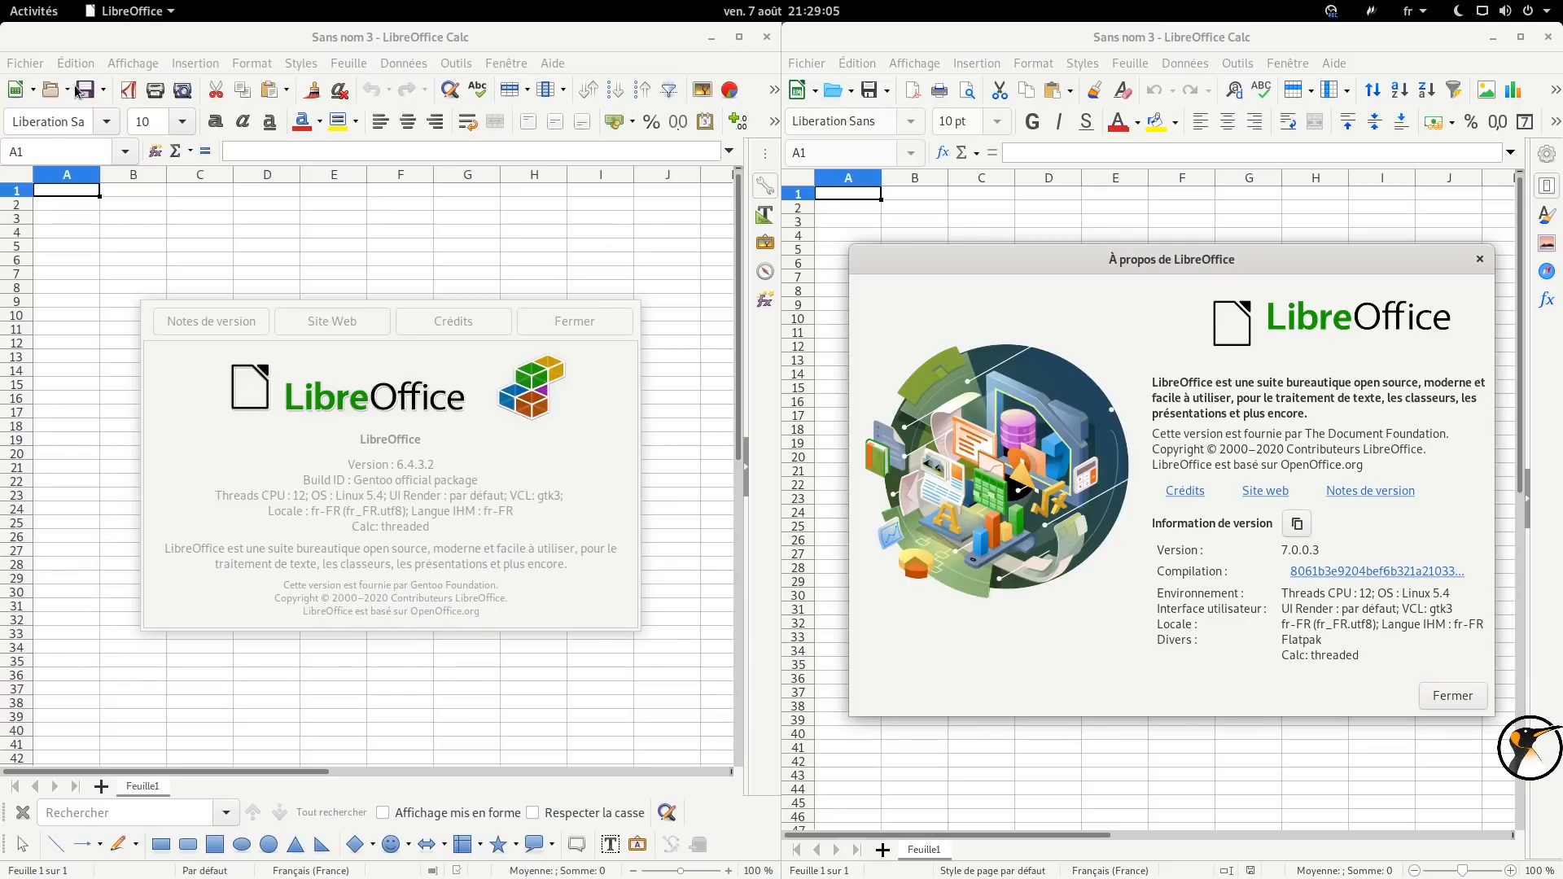
pyautogui.click(597, 325)
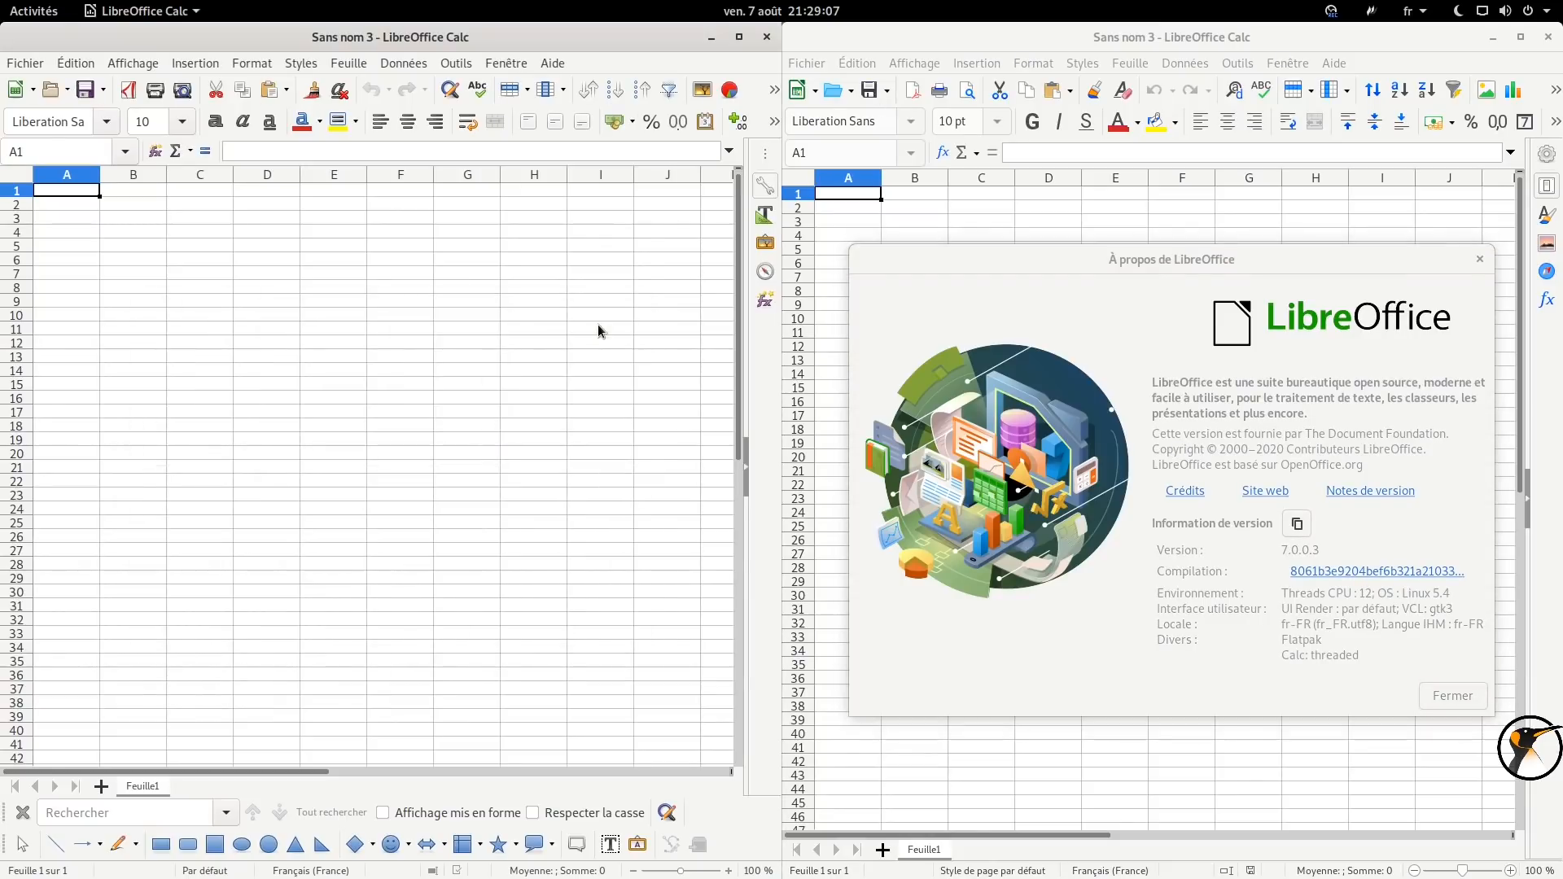
pyautogui.click(1481, 260)
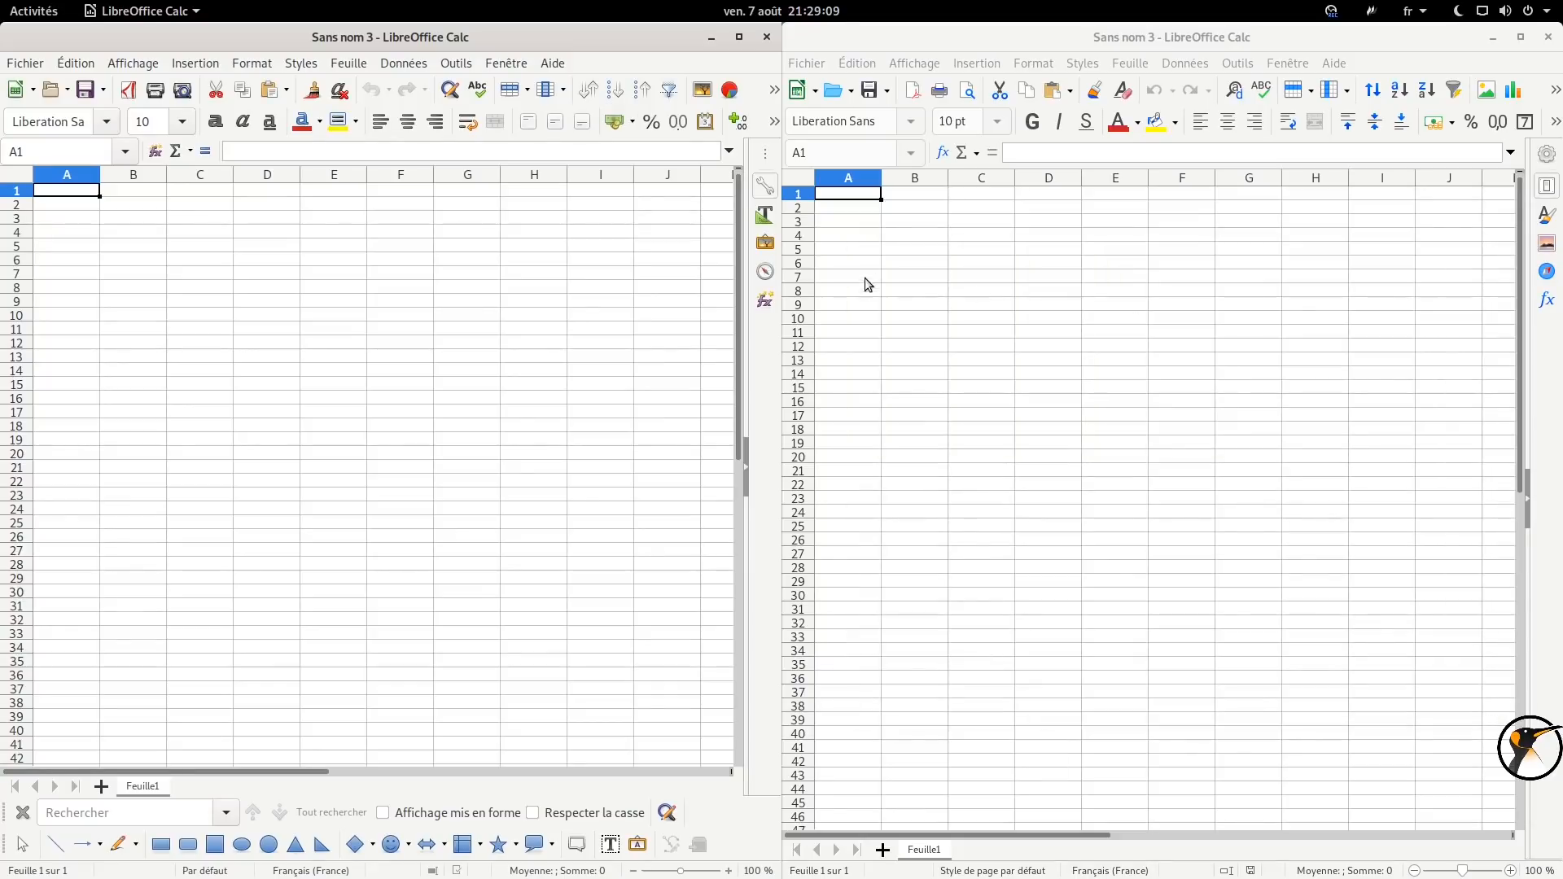
# Select cell H12 in the 6.4 sheet and cell C9 in the LibreOffice 7 sheet, enlarging the views to 140 % and 180 %.
pyautogui.click(534, 342)
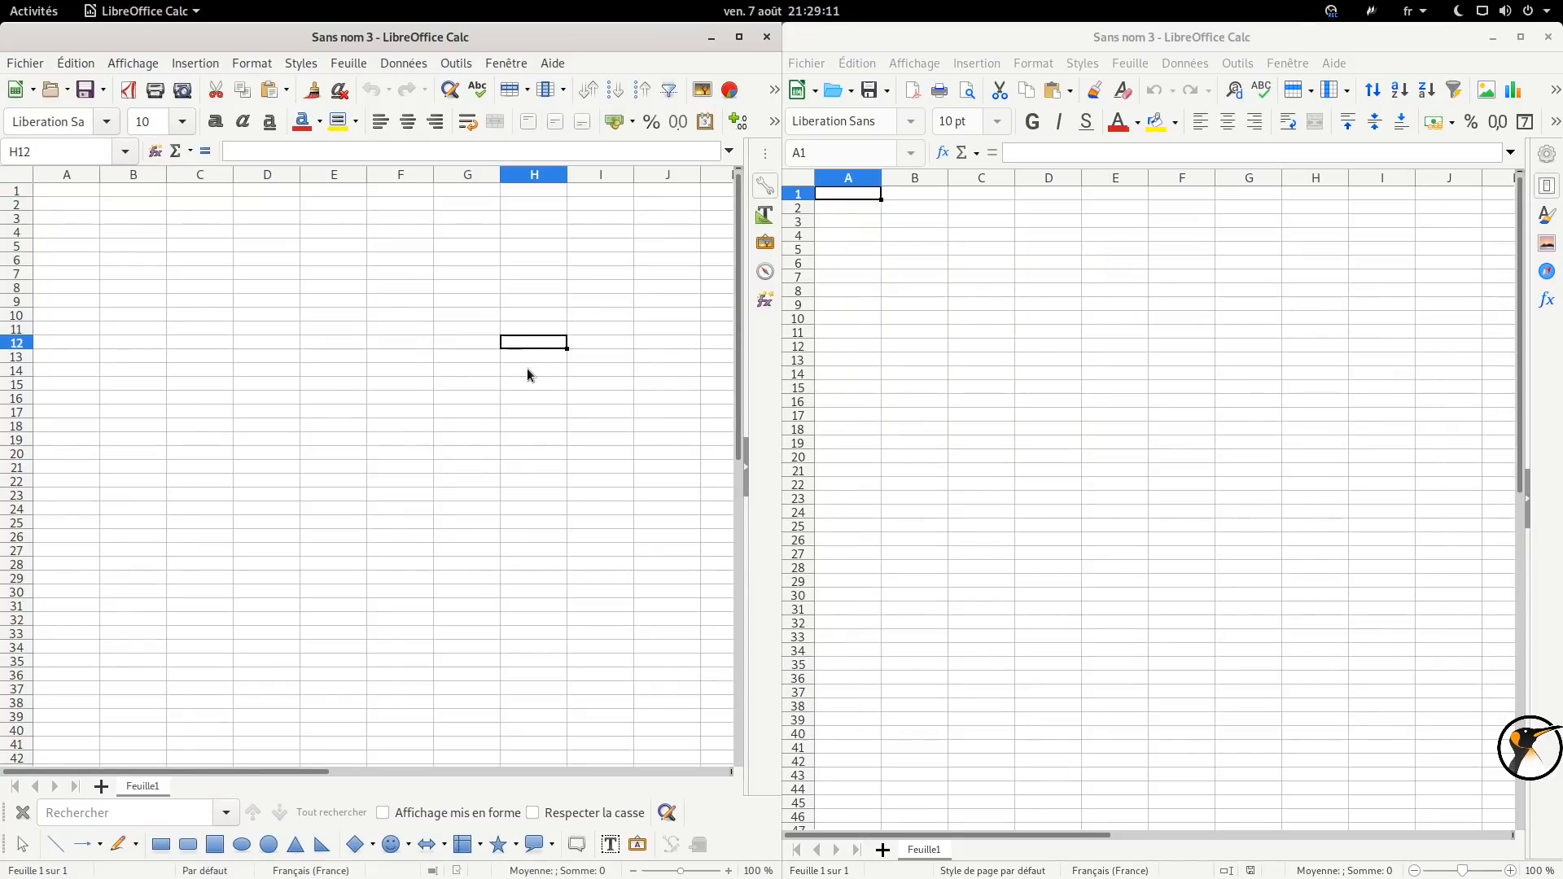
pyautogui.scroll(4, 526, 368)
pyautogui.click(973, 305)
pyautogui.scroll(8, 950, 276)
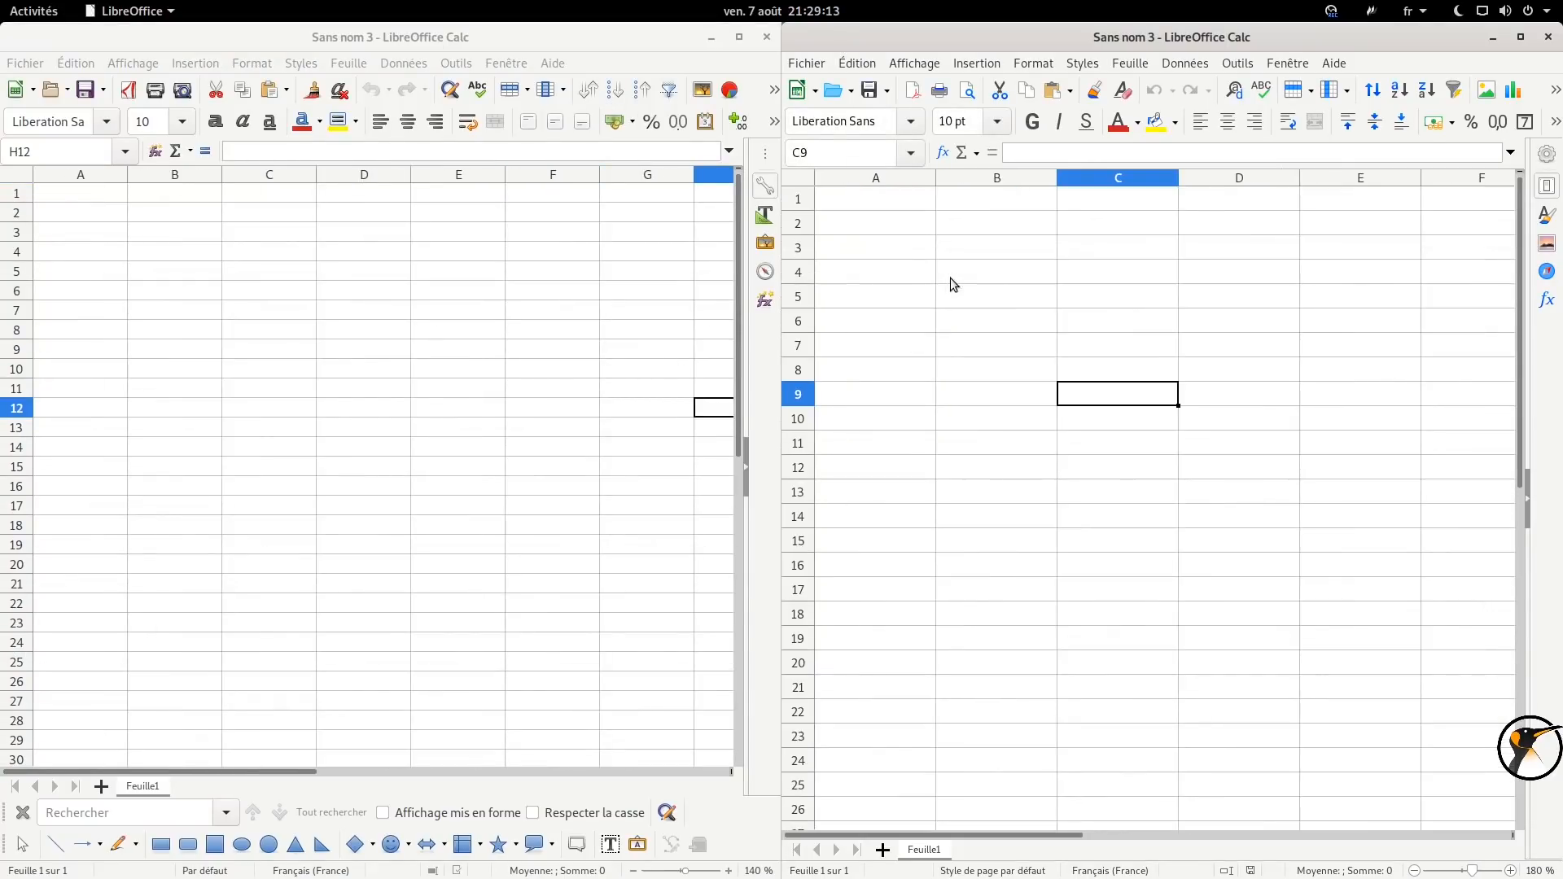
# Enter the values 3, 3 and 2 in cells B2 to B4 of the LibreOffice 7 sheet.
pyautogui.click(985, 233)
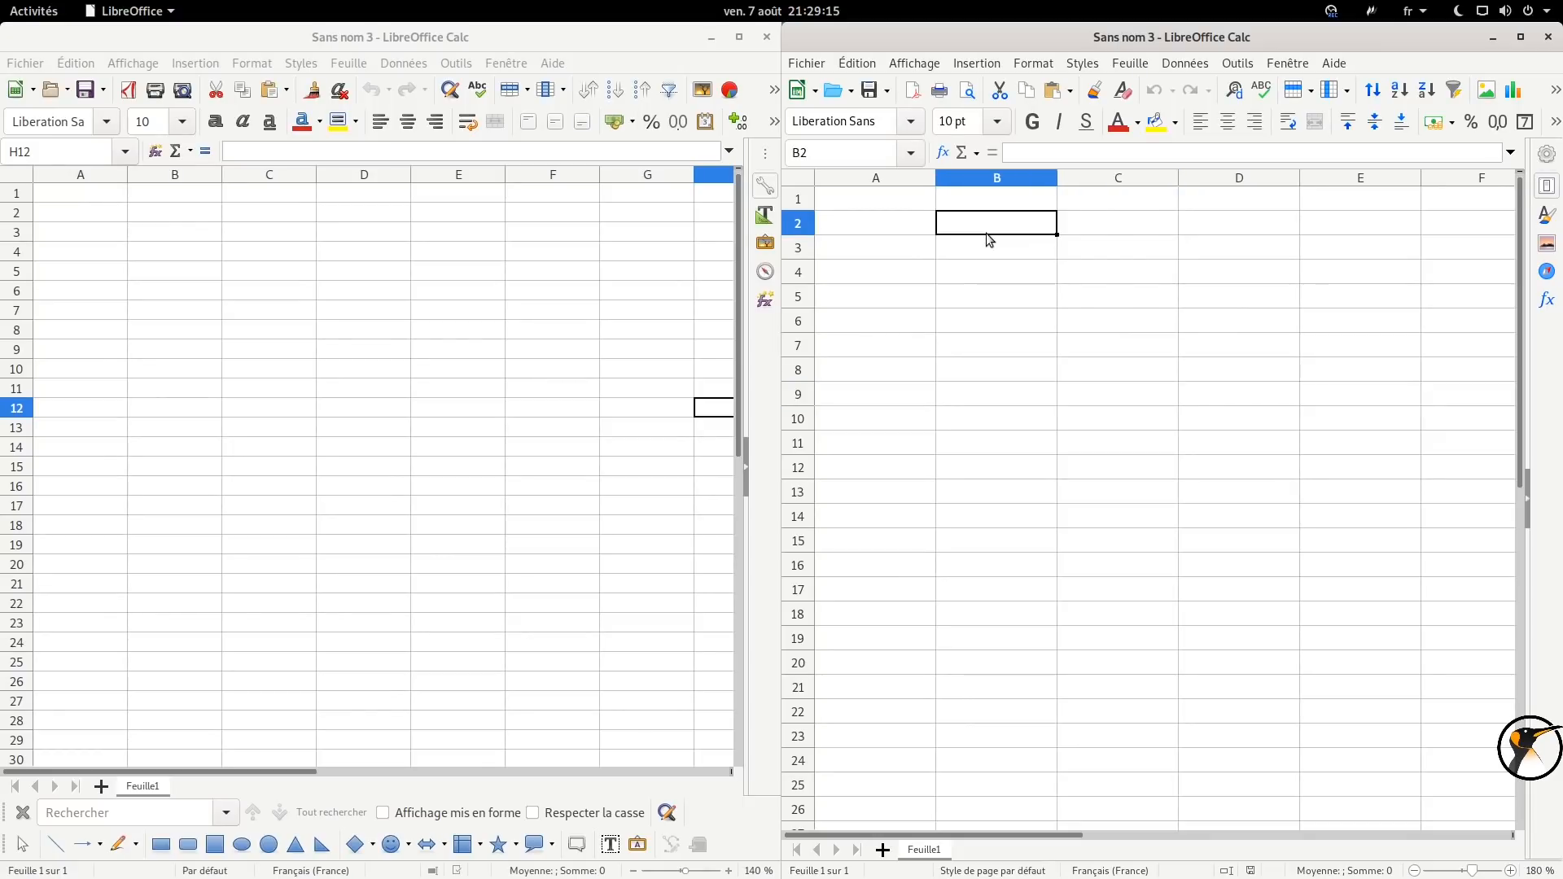
pyautogui.write('3')
pyautogui.press('Return')
pyautogui.write('3')
pyautogui.press('Return')
pyautogui.write('2')
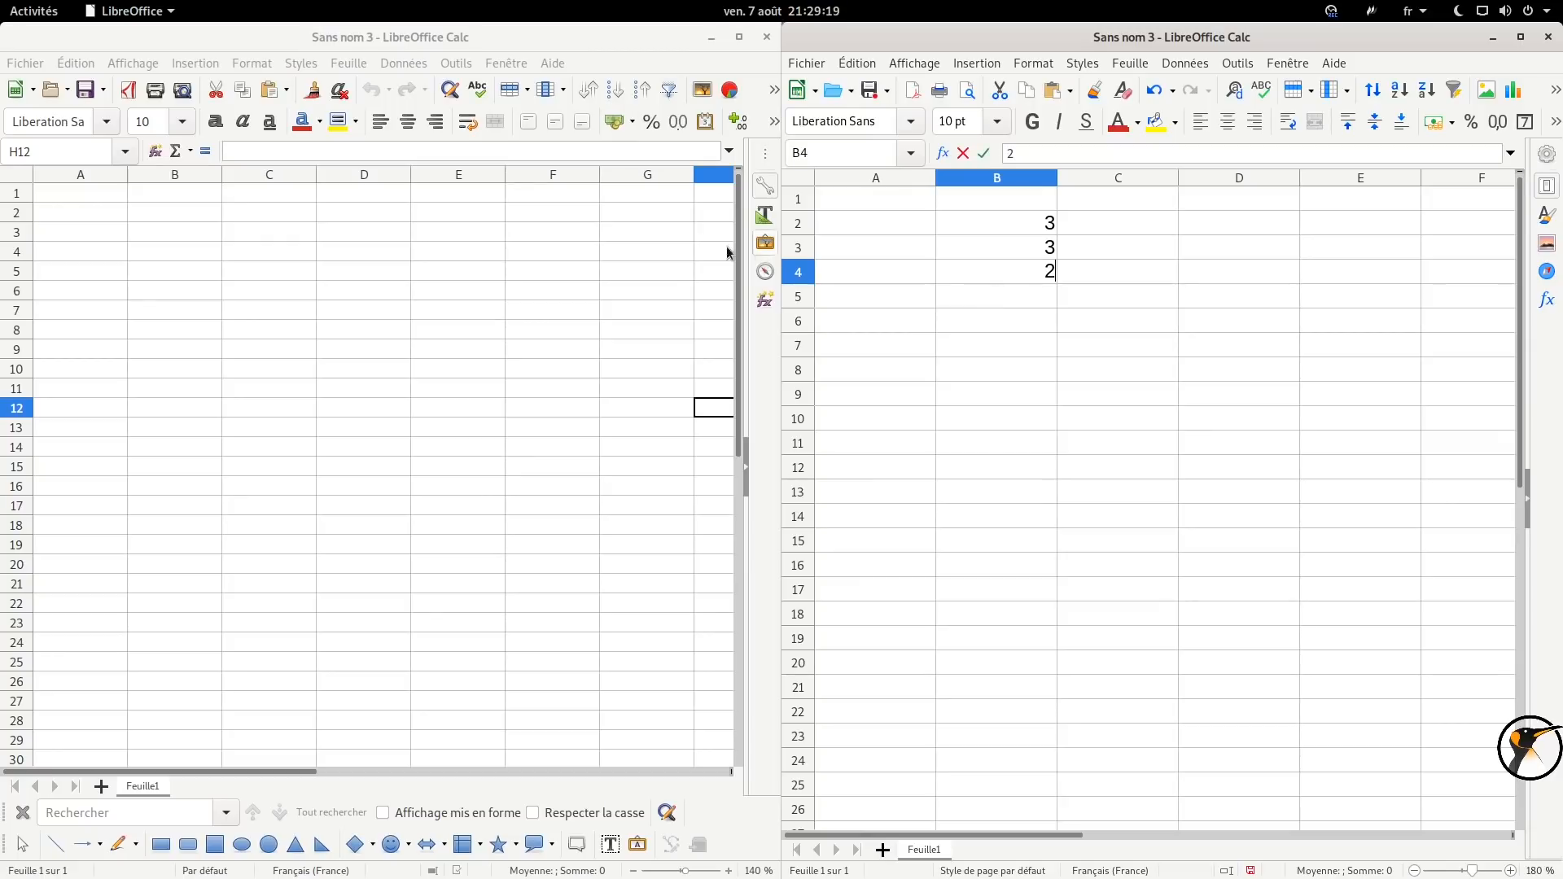
# Enter the values 3, 3 and 2 in cells B2 to B4 of the LibreOffice 6.4 sheet.
pyautogui.click(184, 215)
pyautogui.write('3')
pyautogui.press('Return')
pyautogui.write('3')
pyautogui.press('Return')
pyautogui.write('2')
pyautogui.press('Return')
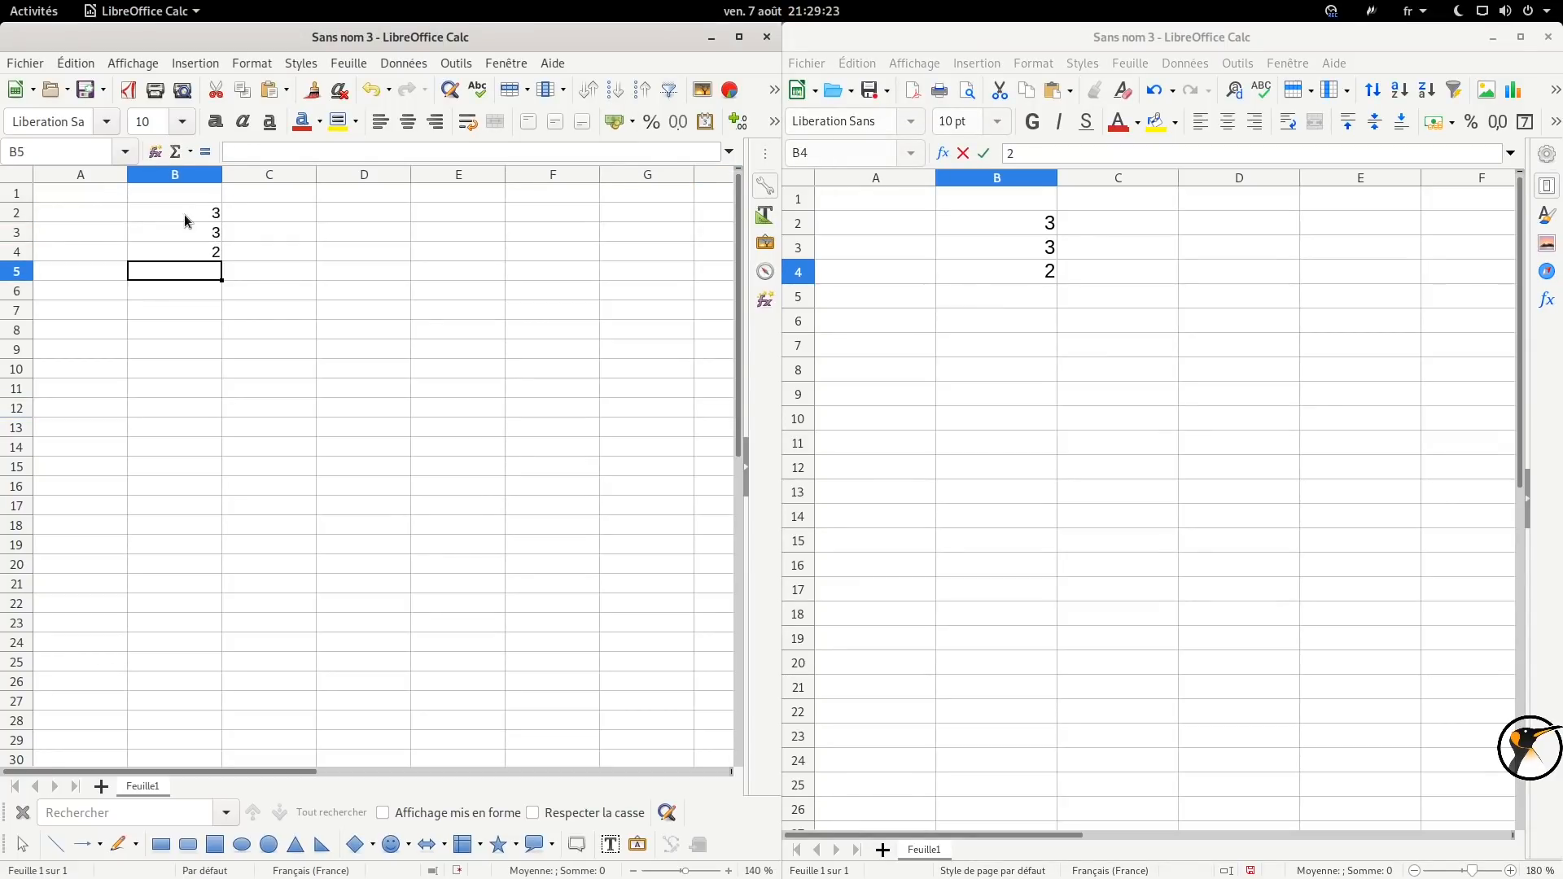
pyautogui.scroll(1, 202, 277)
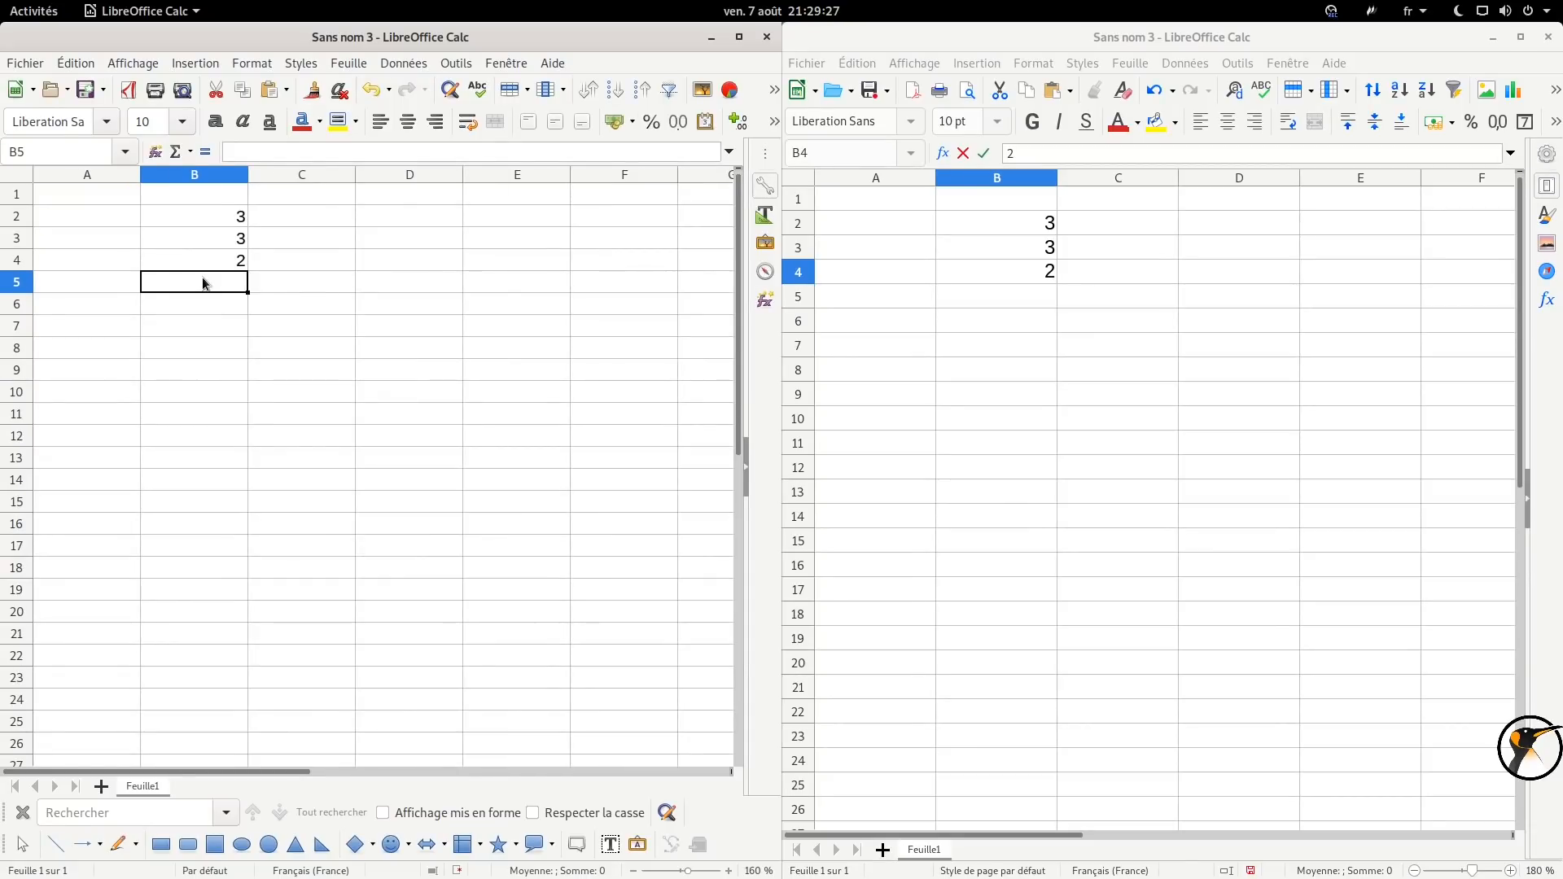
# Sum B2:B4 in cell B5 of the LibreOffice 7 sheet with the automatic sum shortcut.
pyautogui.click(988, 293)
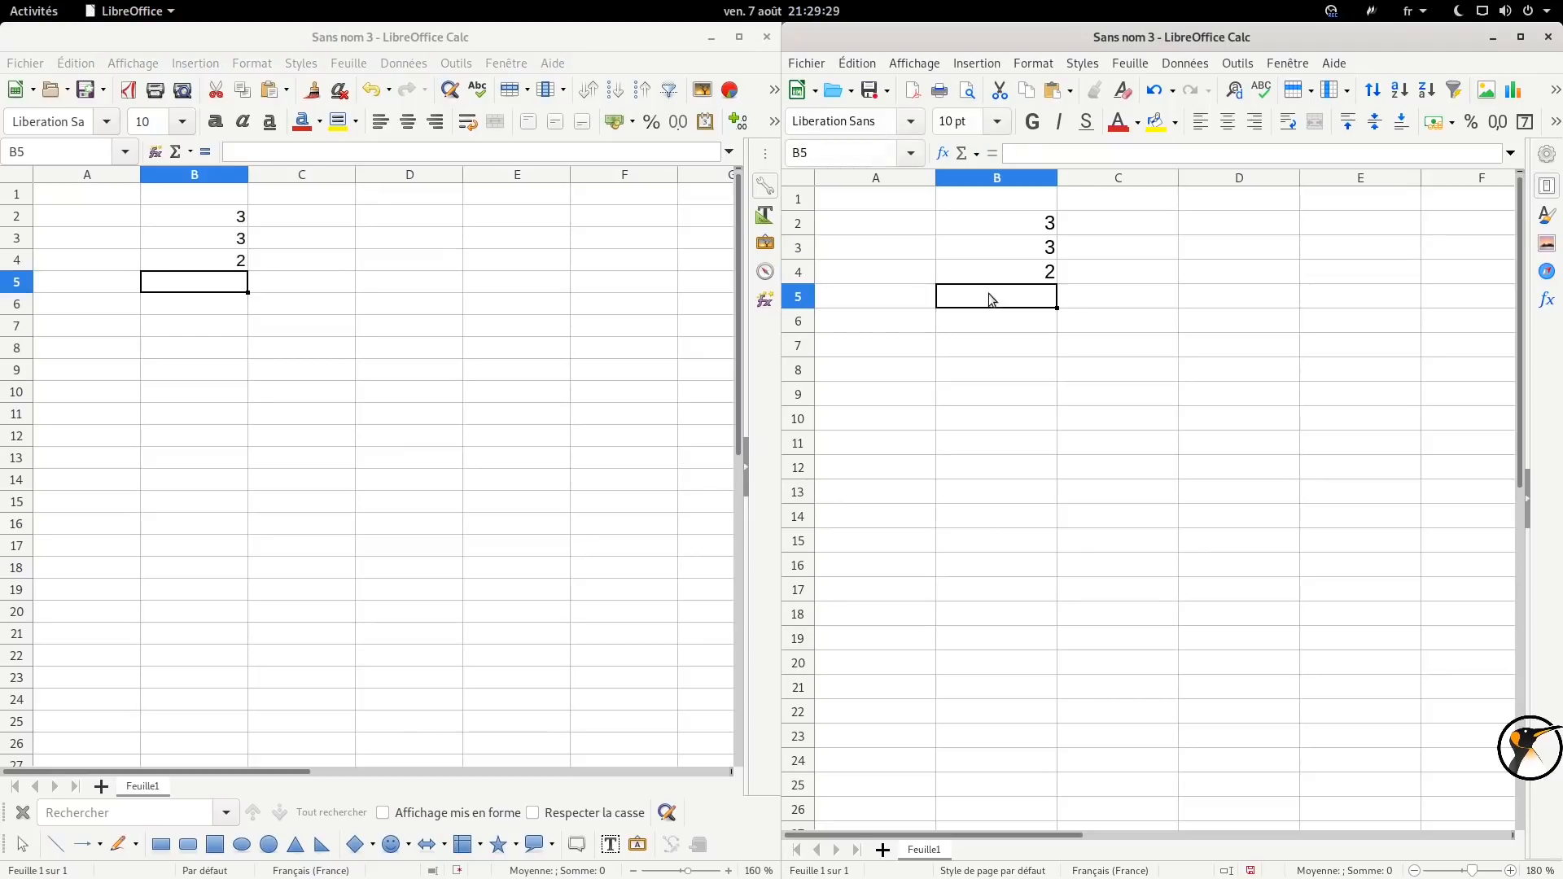
pyautogui.hotkey('alt', '=')
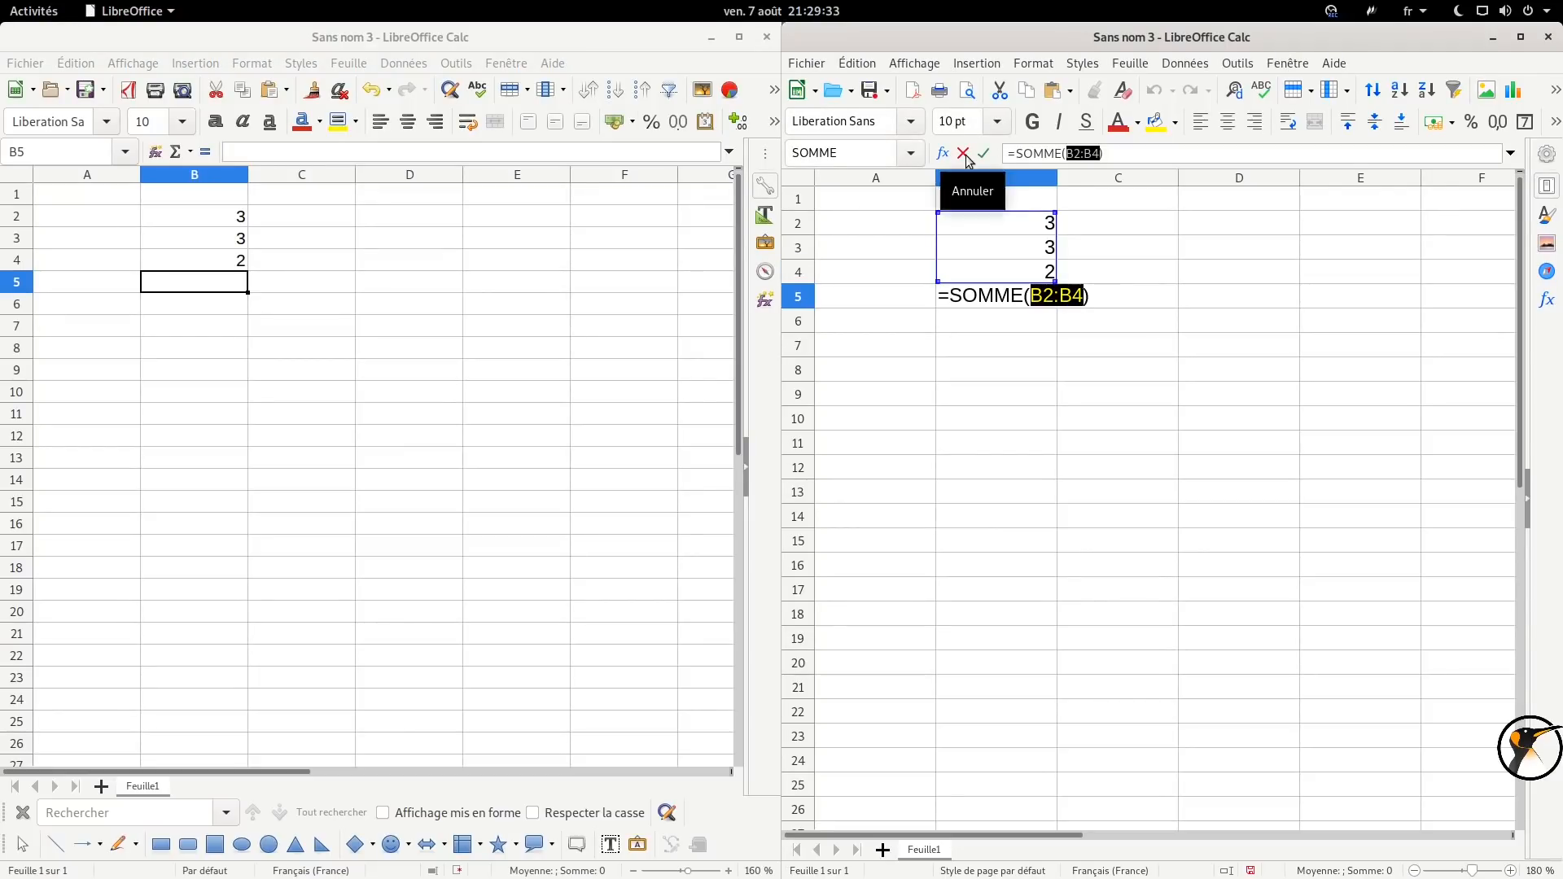
pyautogui.press('Return')
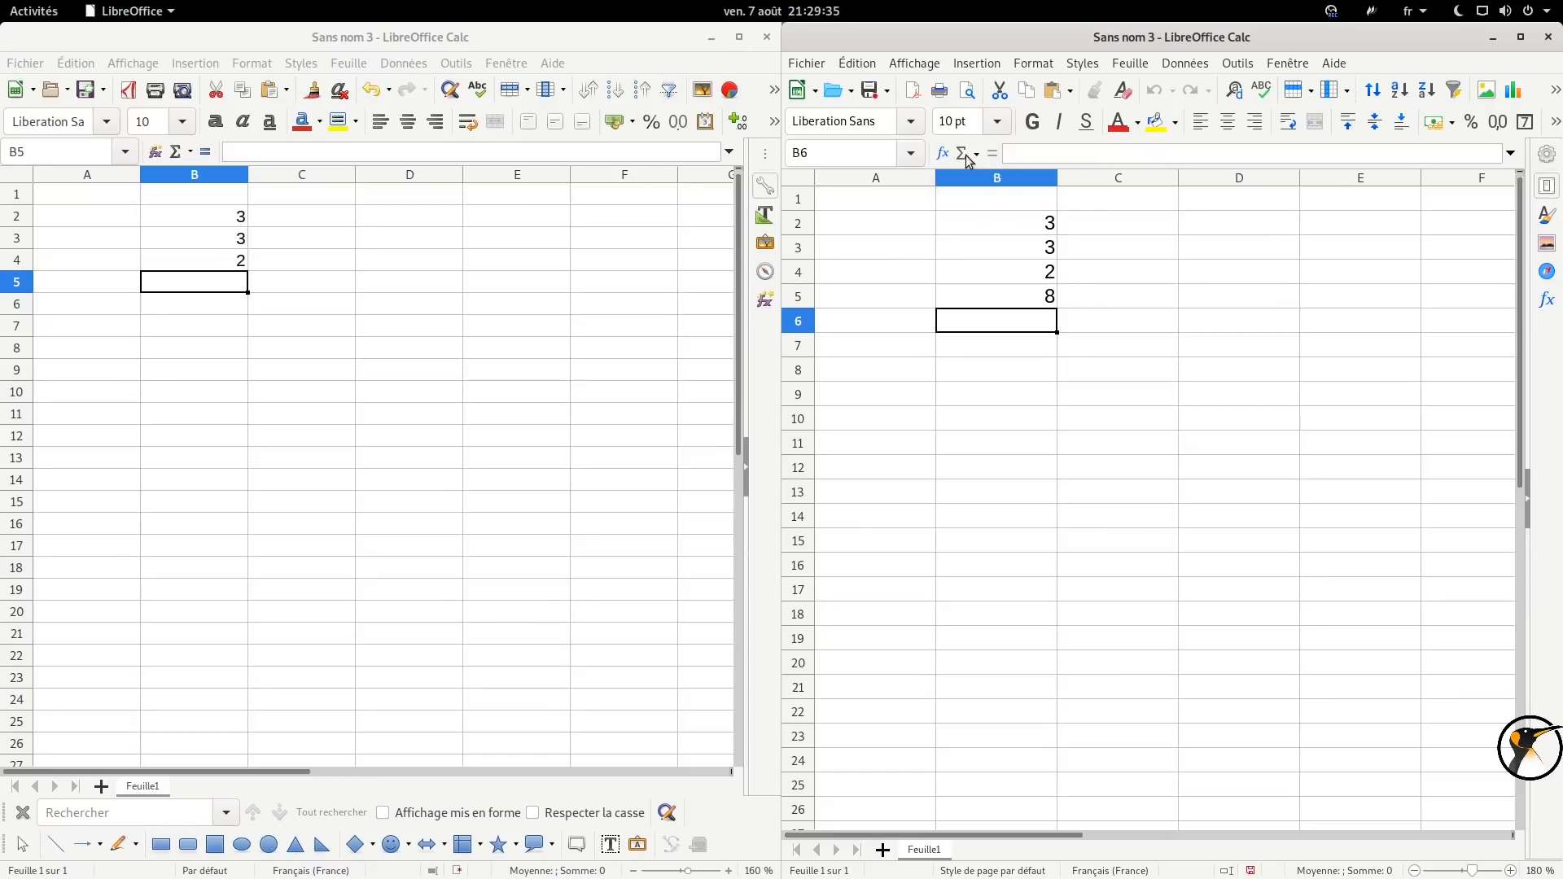
# Enter the note "Alt + =" in cell B6 of the LibreOffice 7 sheet, then select the sum in B5.
pyautogui.write('Alt')
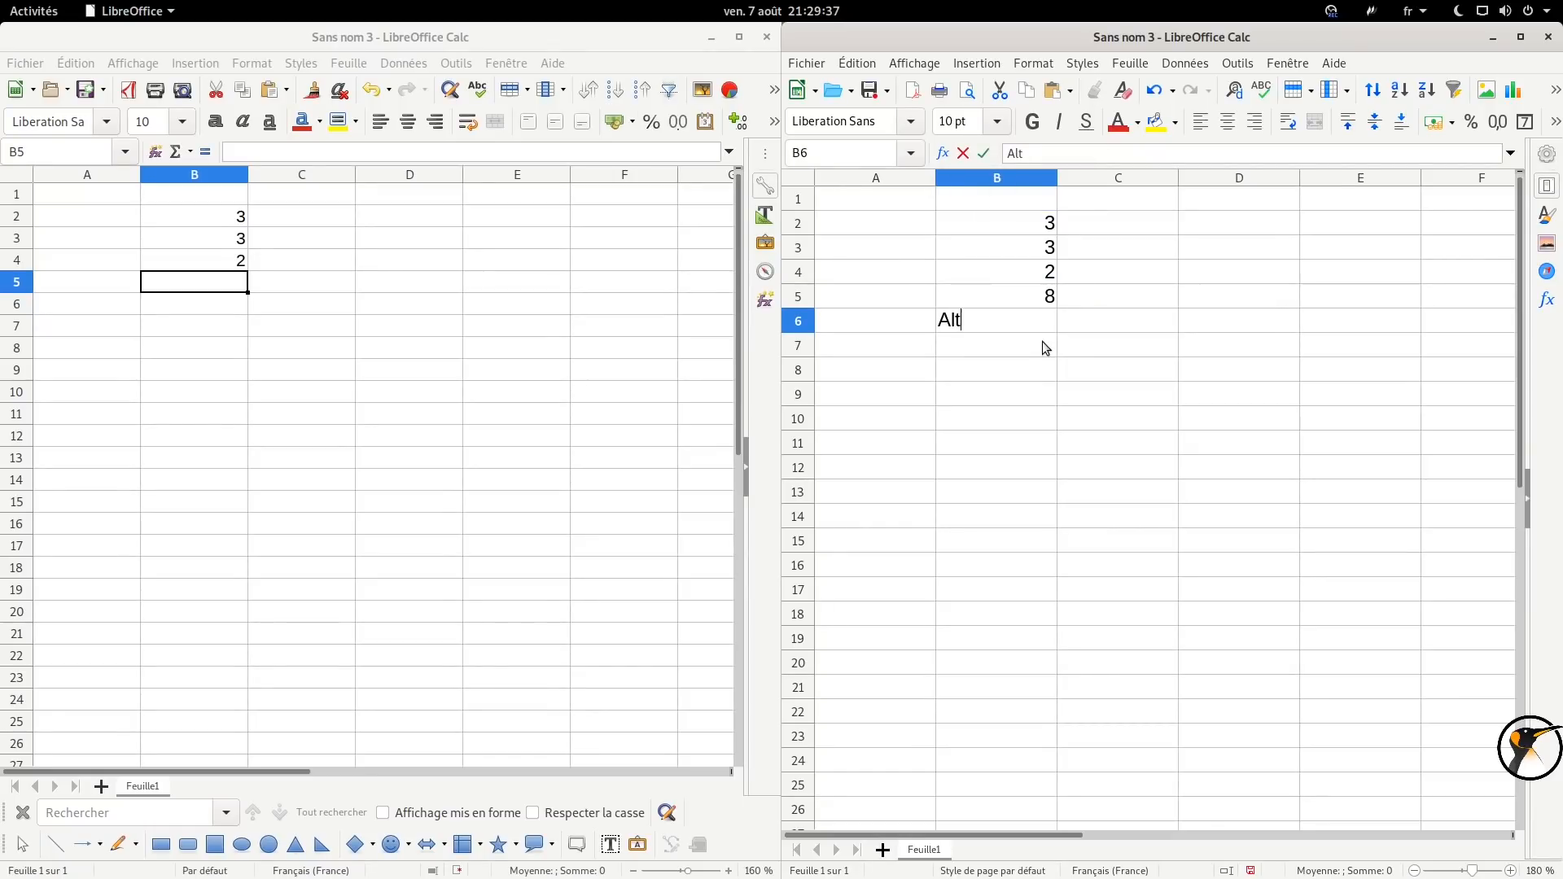
pyautogui.write(' + +')
pyautogui.press('BackSpace')
pyautogui.write('=')
pyautogui.press('Return')
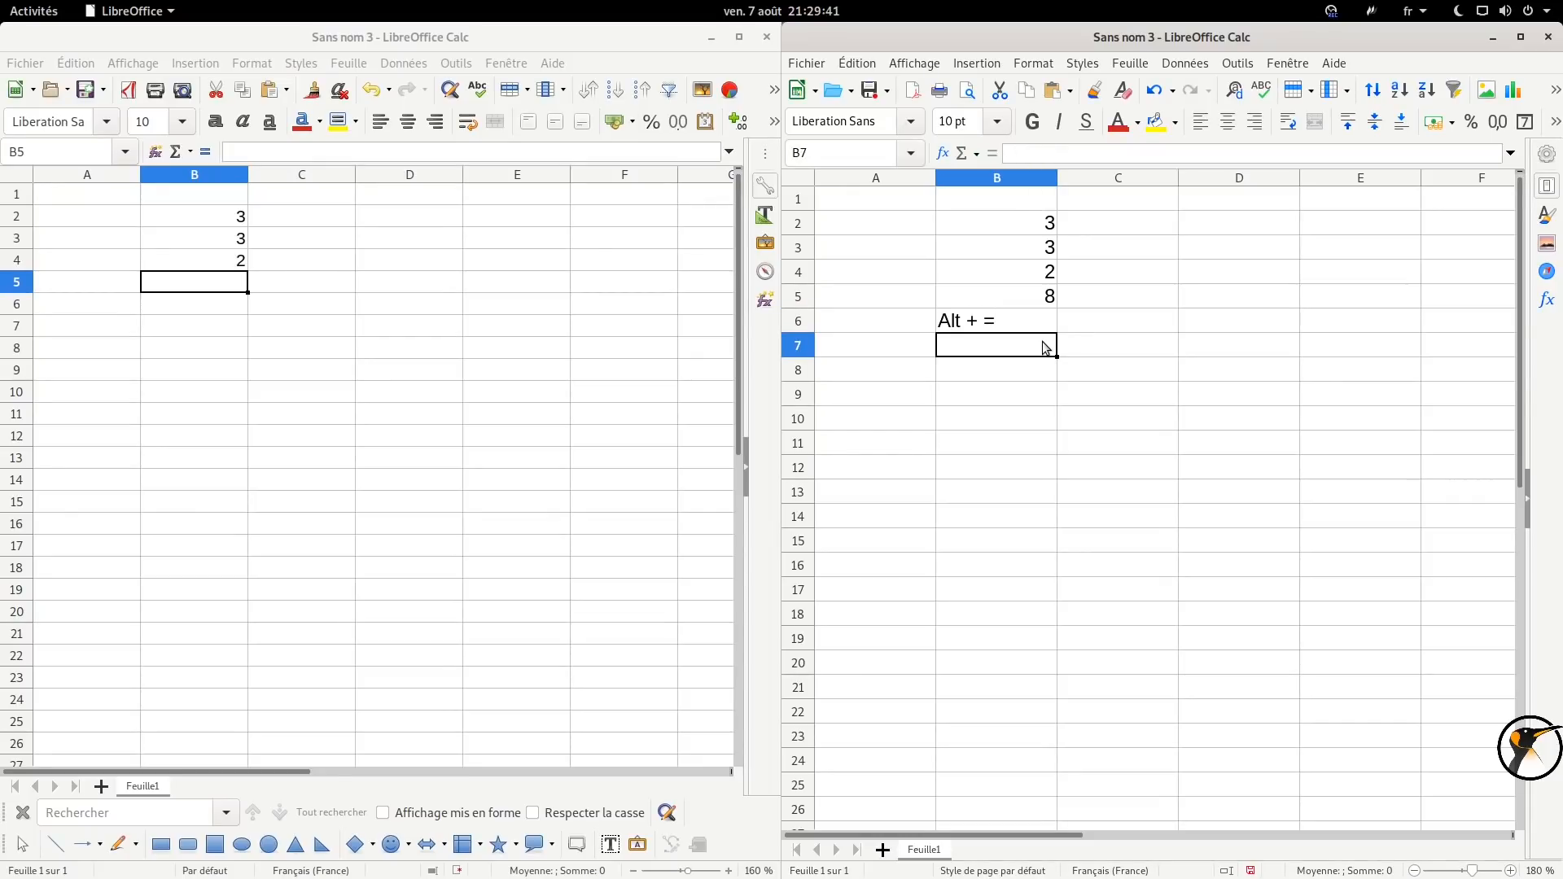
pyautogui.click(999, 294)
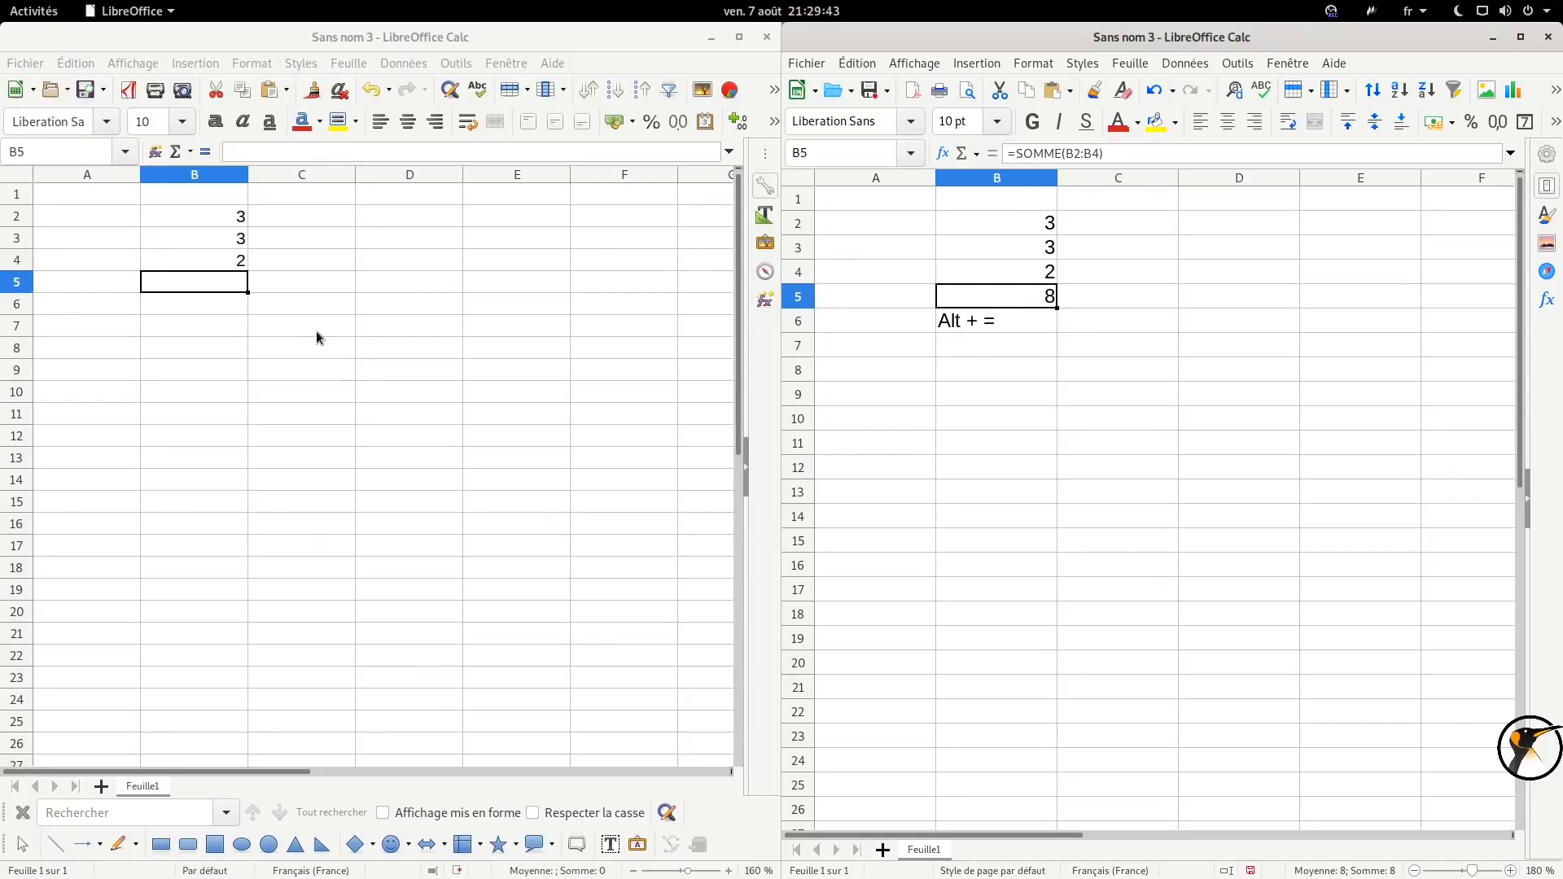
# Insert the Somme function over B2:B4 in cell B5 of the LibreOffice 6.4 sheet.
pyautogui.click(180, 152)
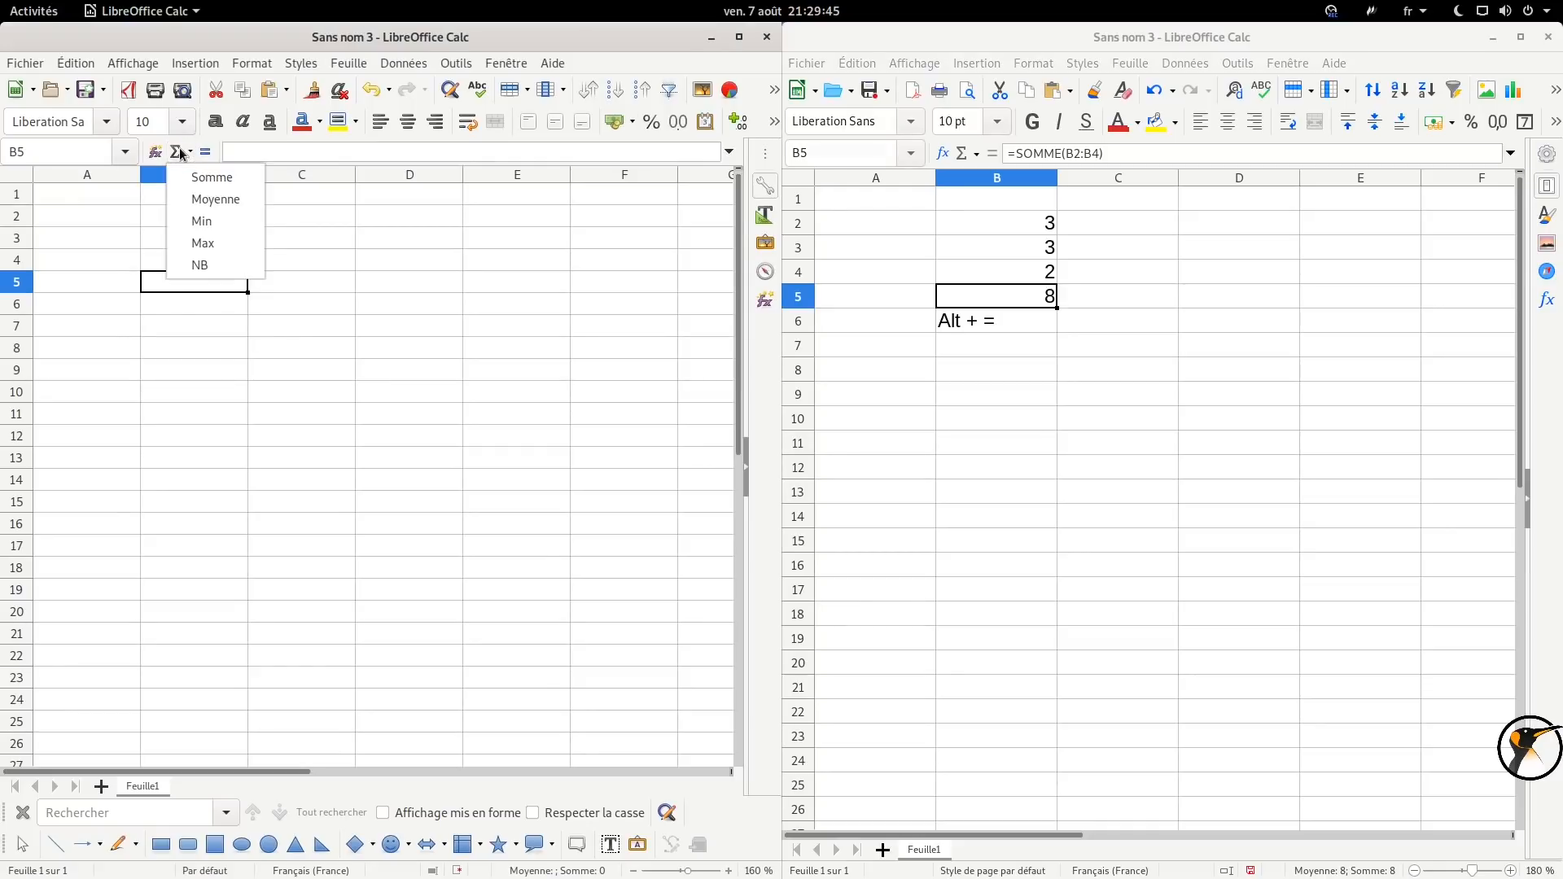
pyautogui.click(179, 172)
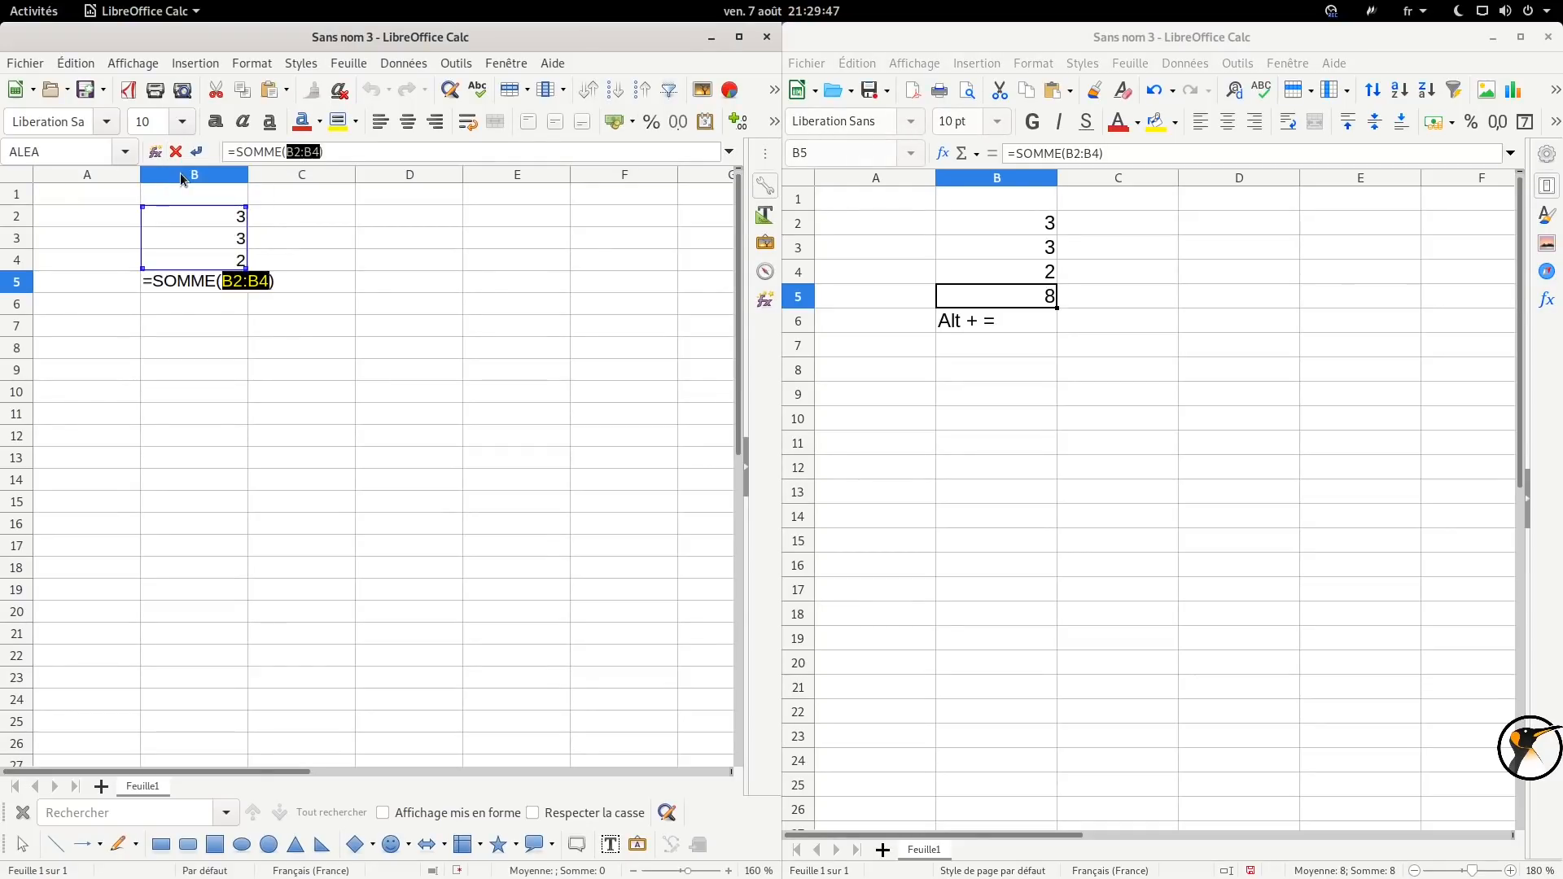
pyautogui.press('Return')
# Select D2 in the LibreOffice 7 sheet and enter the random number formula =ALEA() in D2 of the 6.4 sheet.
pyautogui.click(1028, 325)
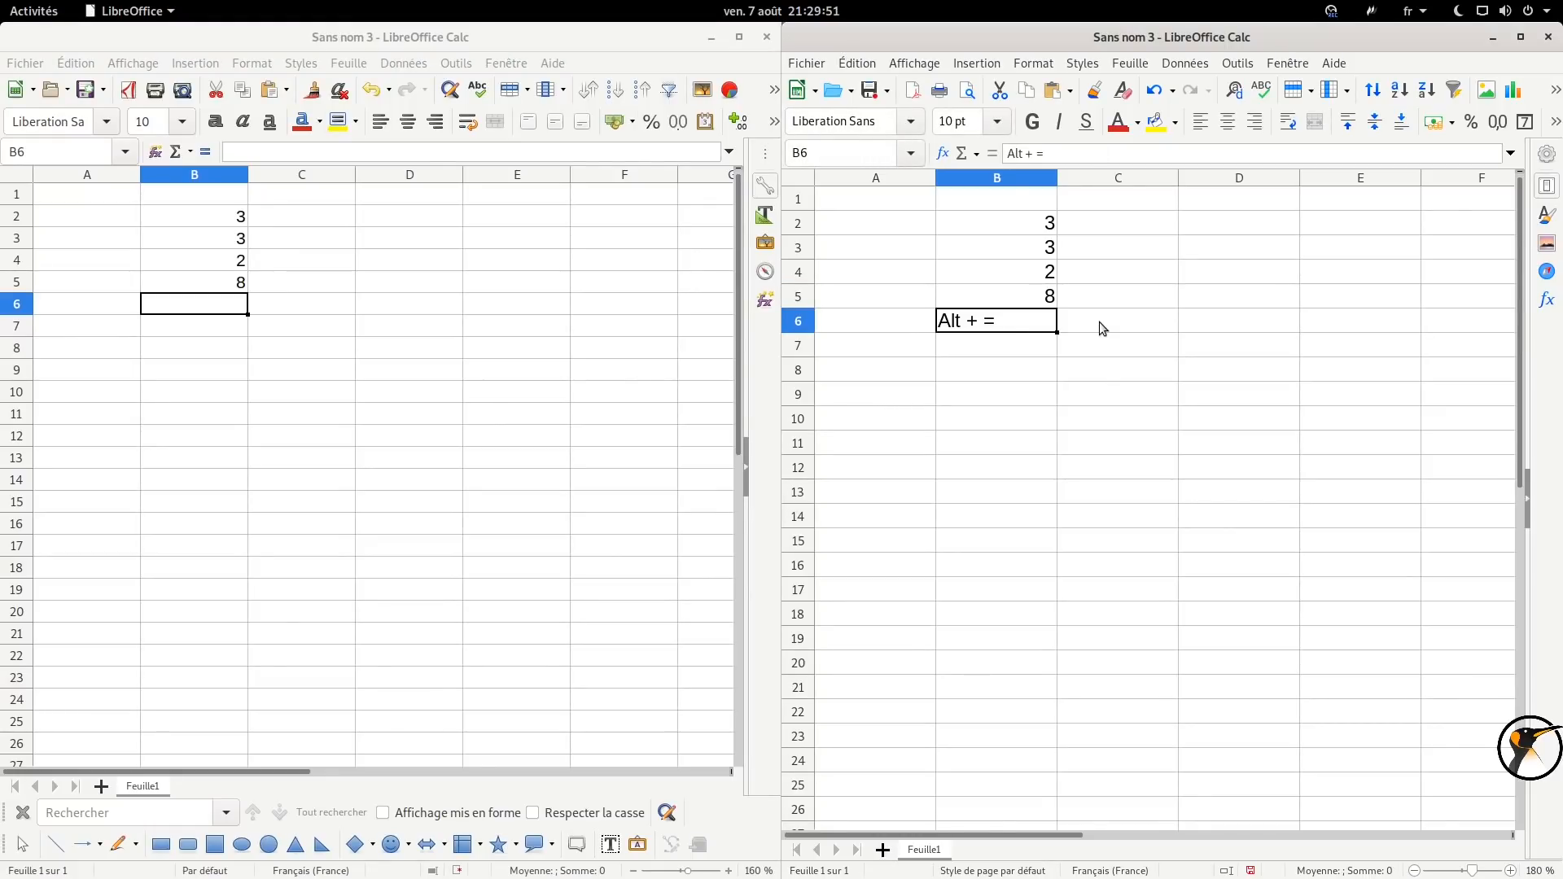
pyautogui.click(1146, 255)
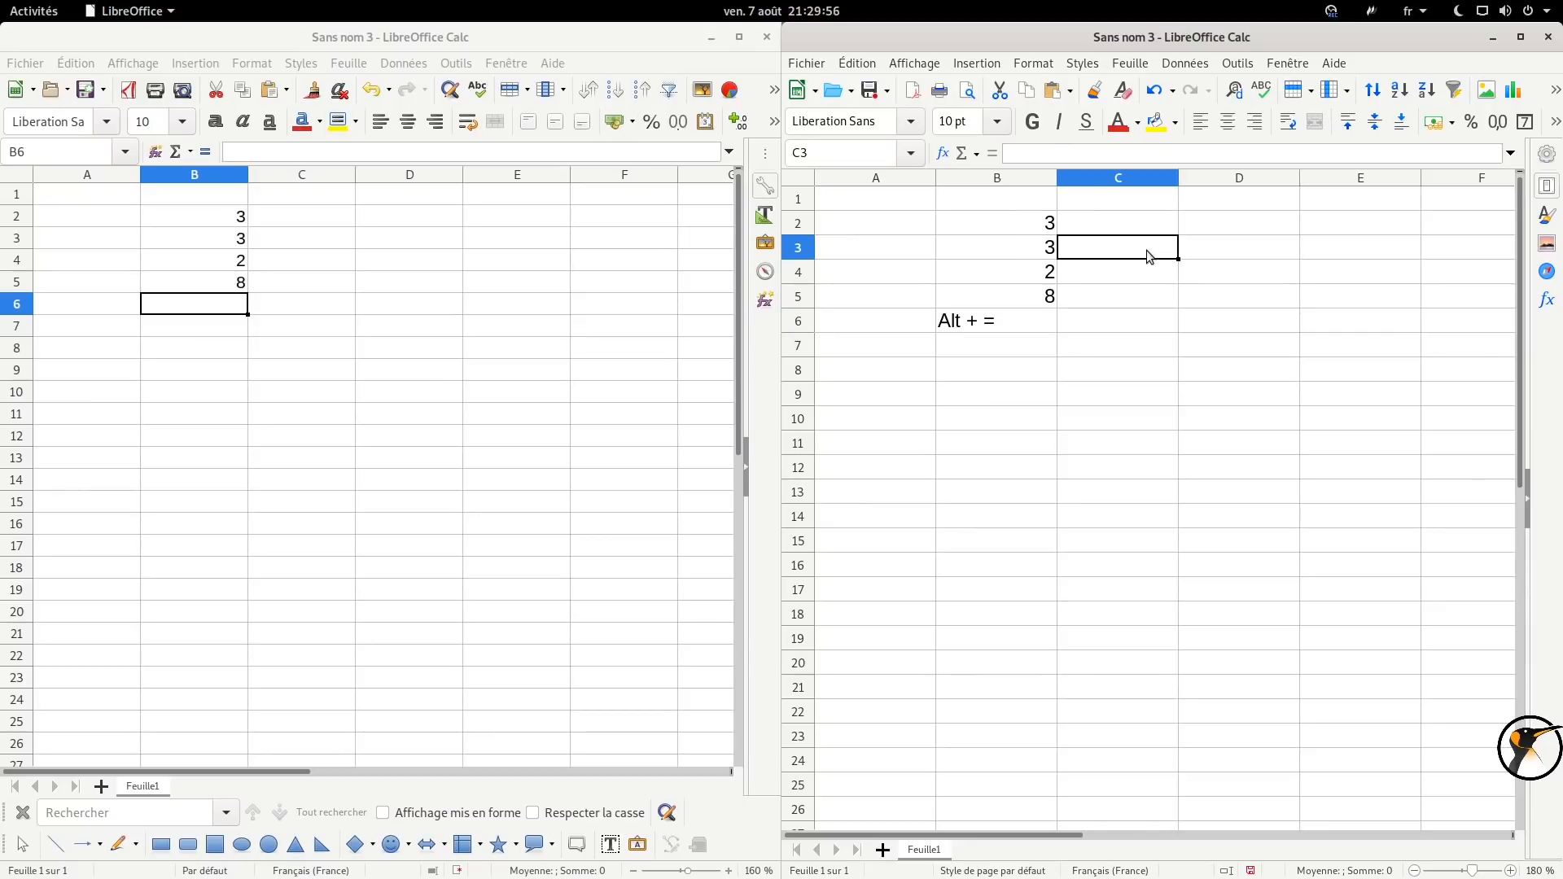
pyautogui.click(1182, 223)
pyautogui.click(427, 220)
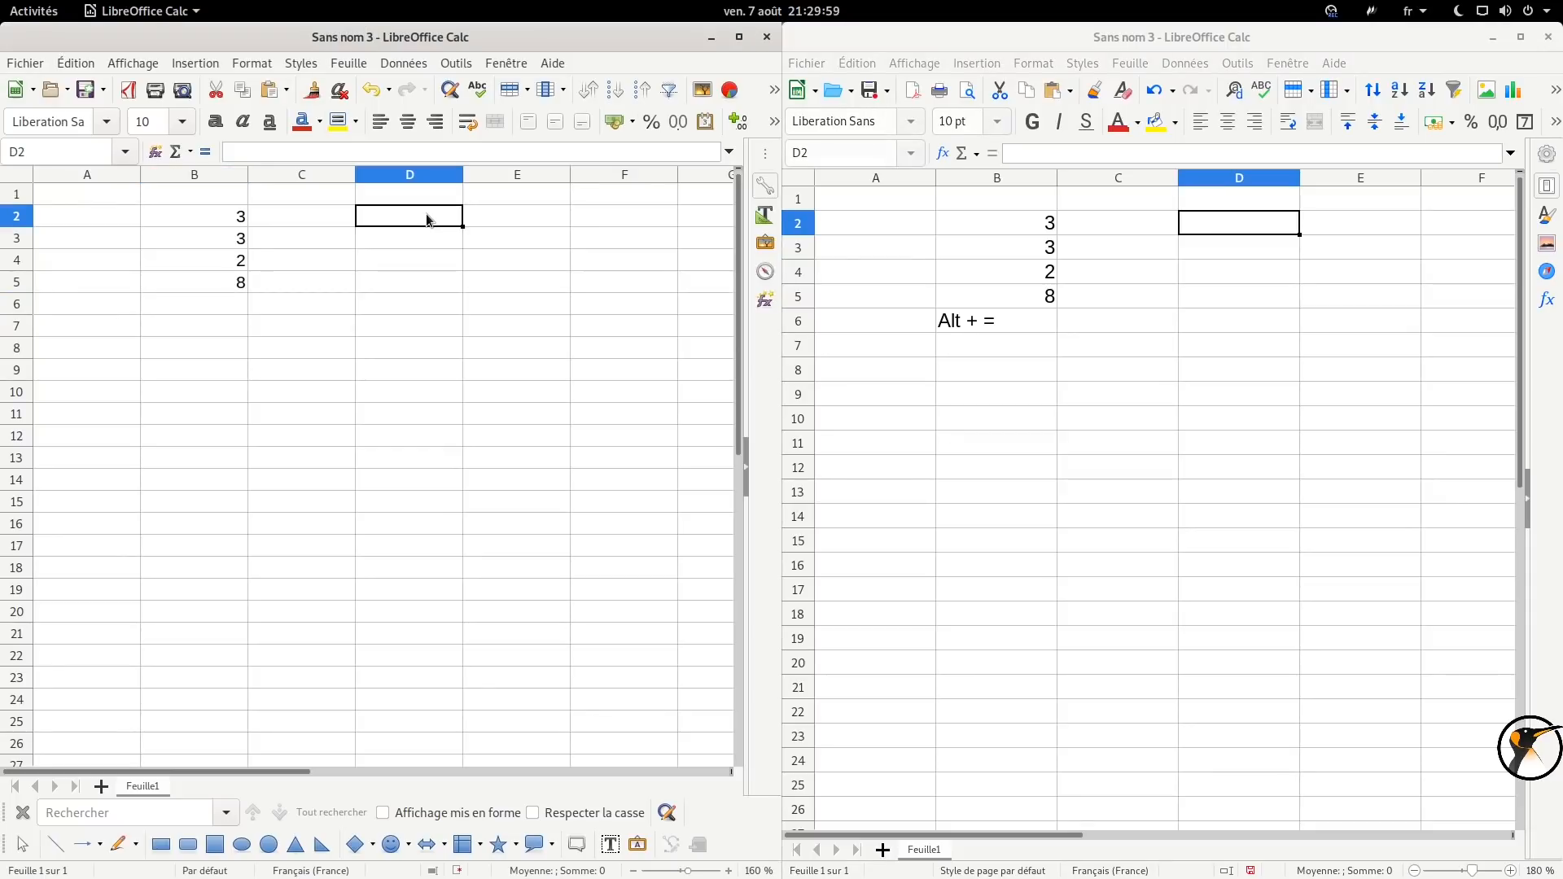
pyautogui.write('=al')
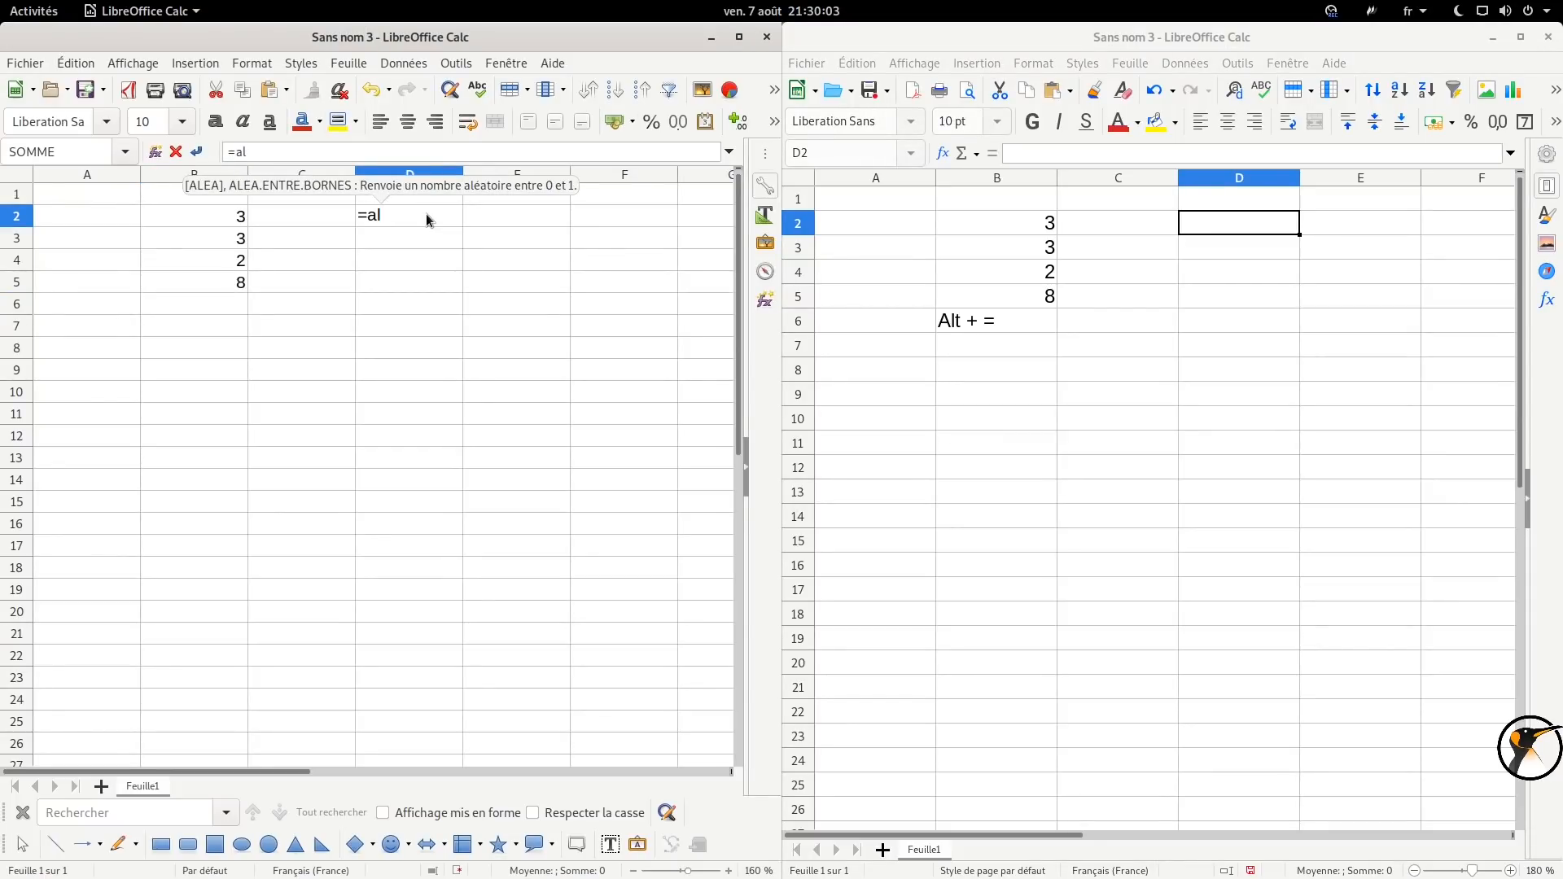
pyautogui.write('ea()')
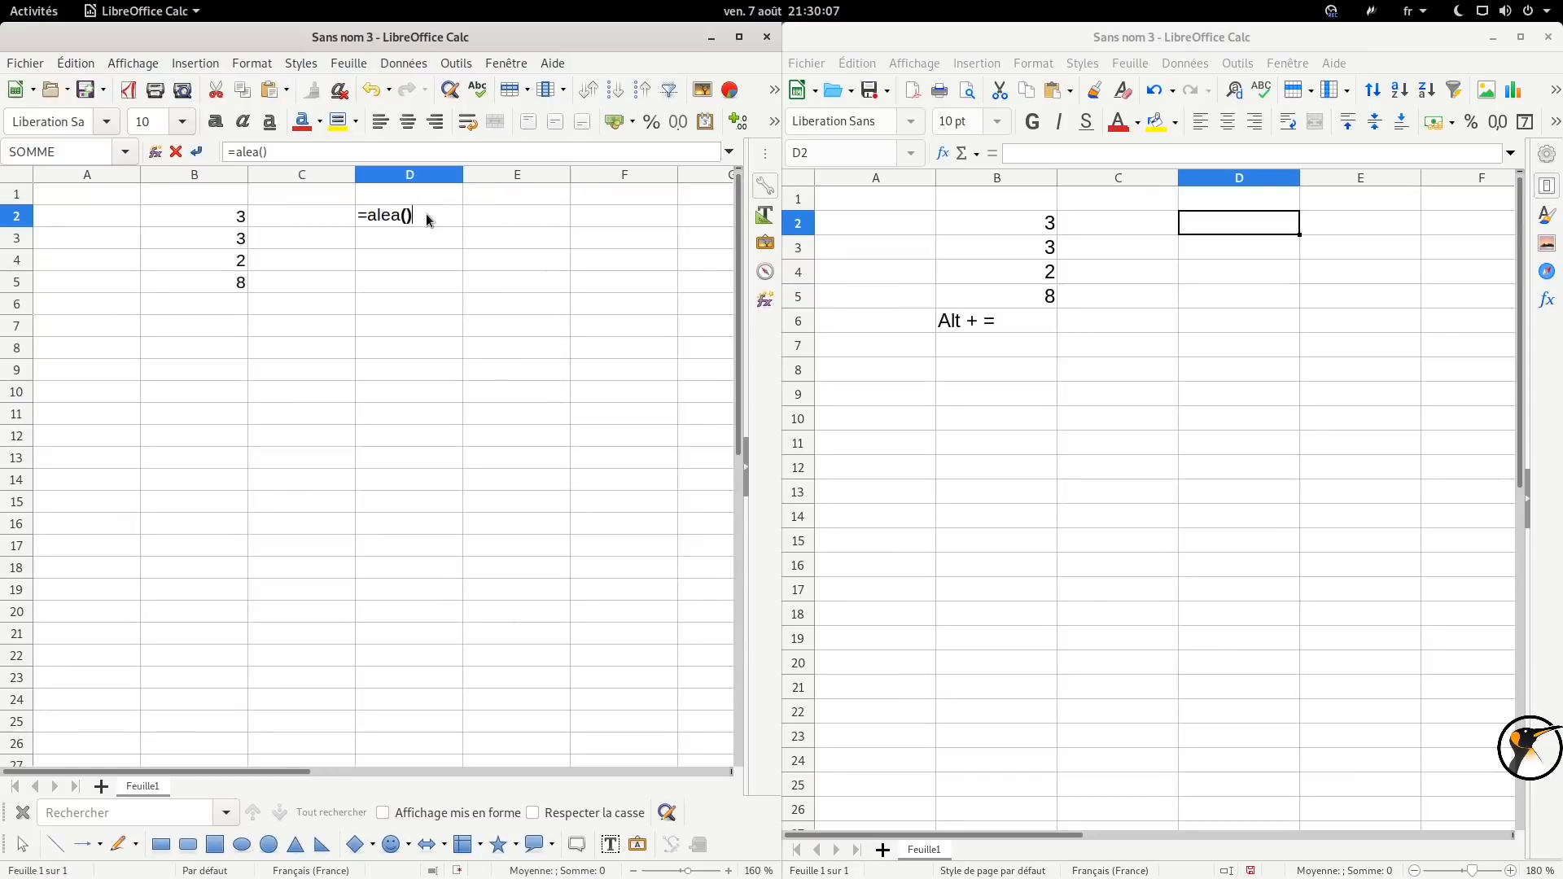
pyautogui.press('Return')
pyautogui.click(428, 218)
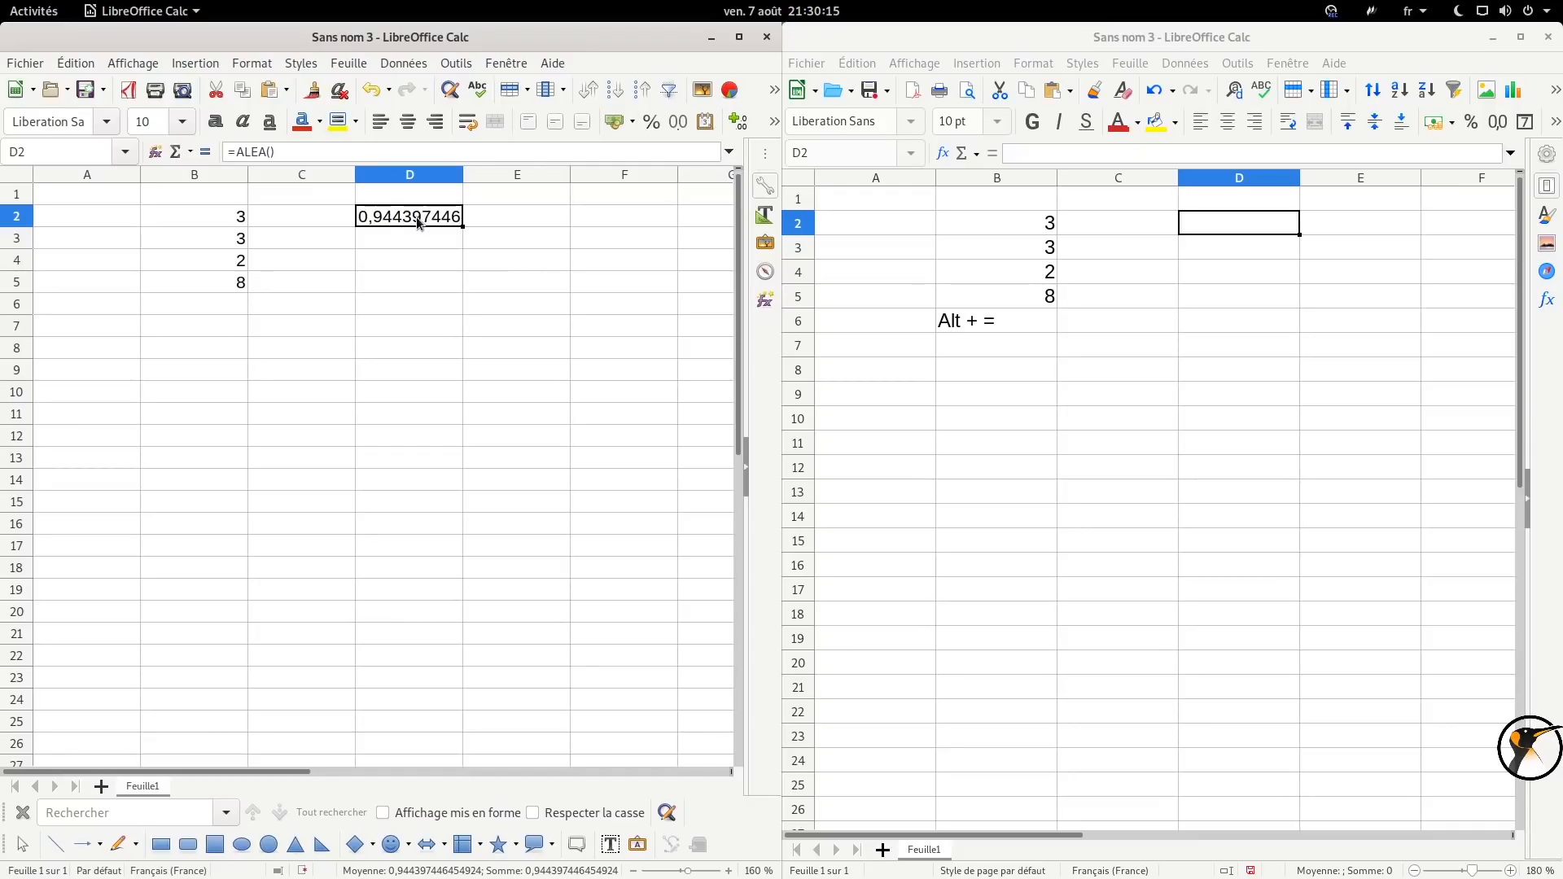
# Enter the formula =D2+2 in cell E2 of the 6.4 sheet and check the random number in D2.
pyautogui.click(546, 219)
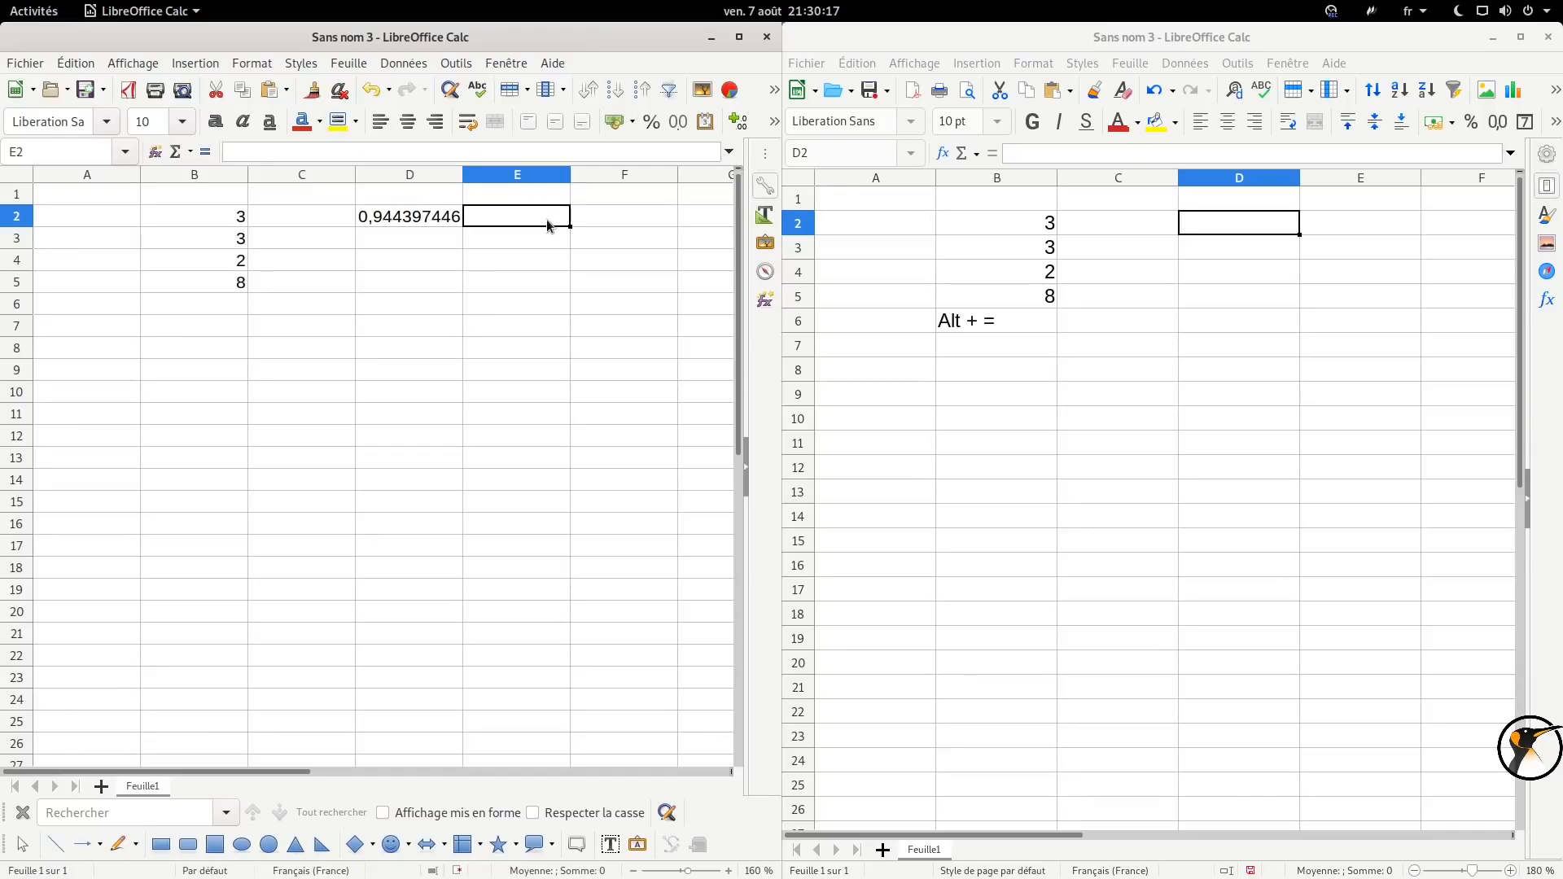
pyautogui.write('=')
pyautogui.click(398, 220)
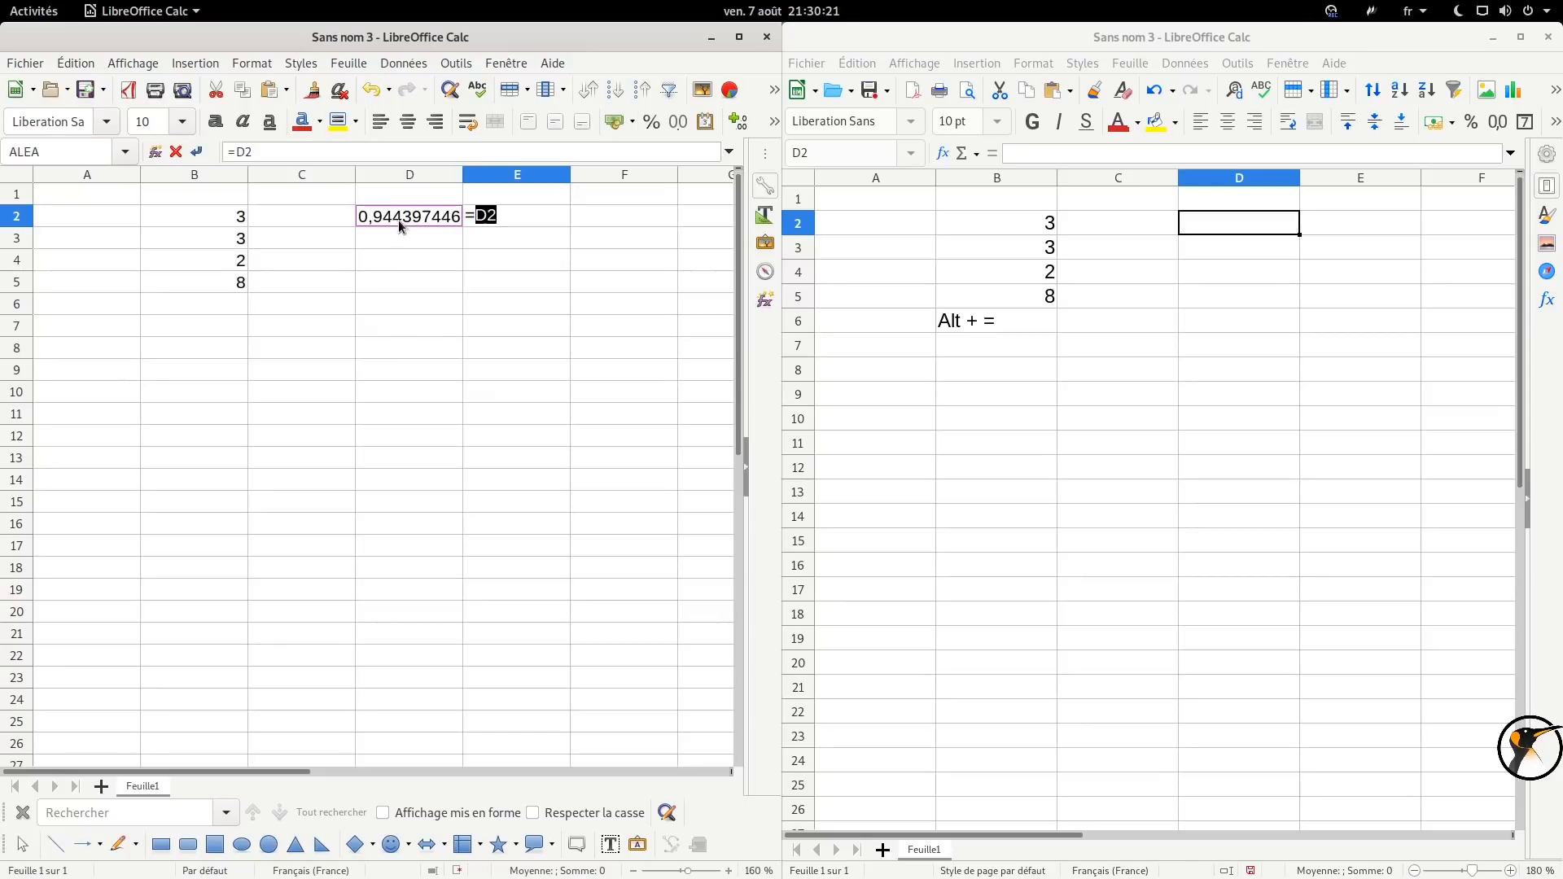
pyautogui.write('+2')
pyautogui.press('Return')
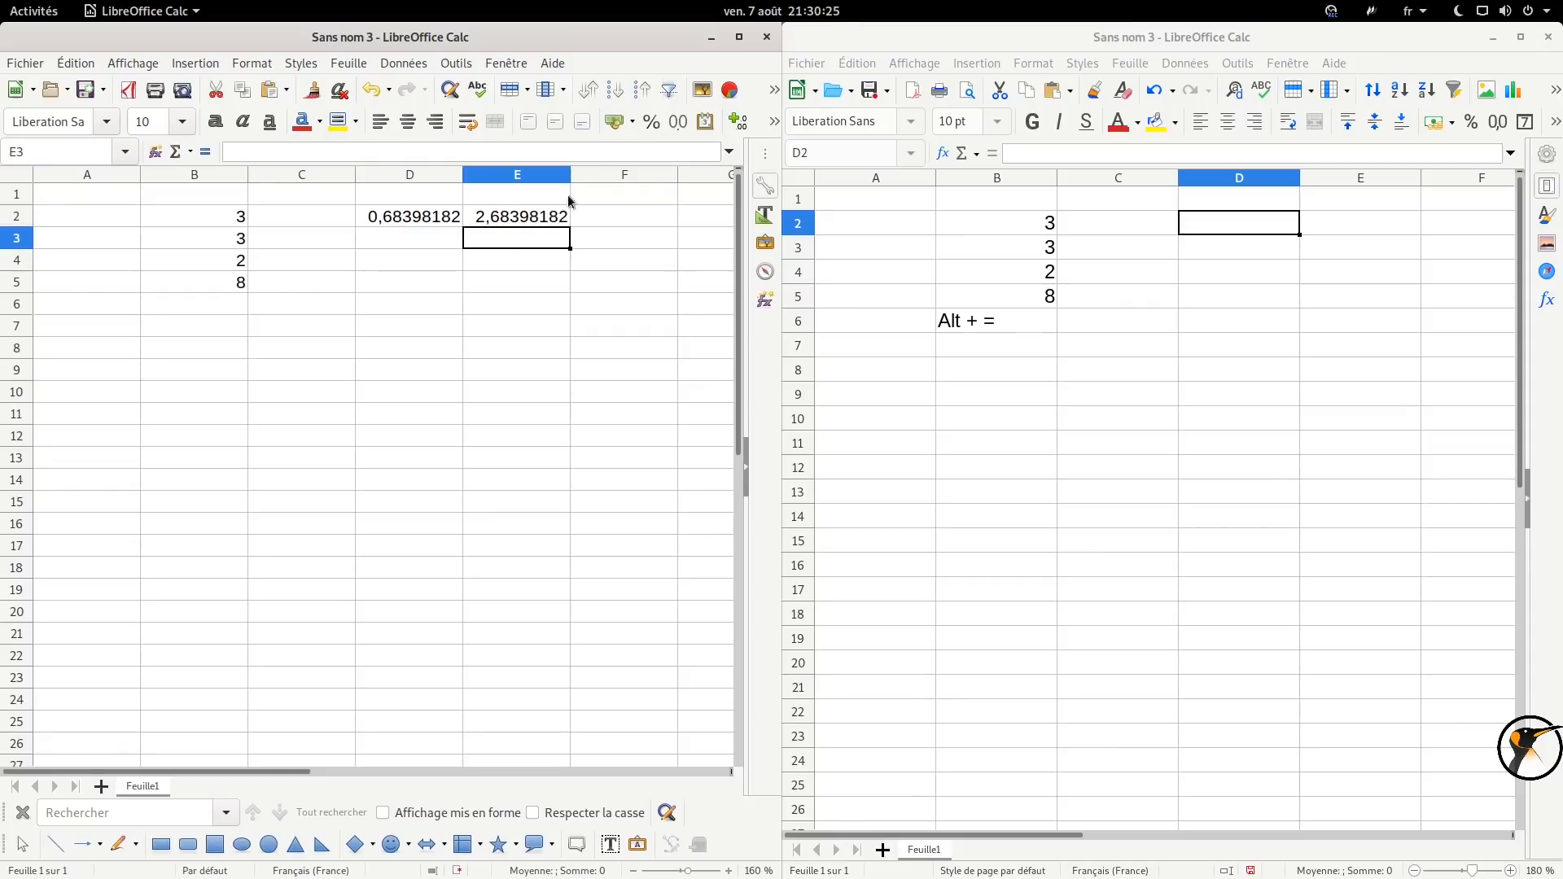
pyautogui.click(408, 220)
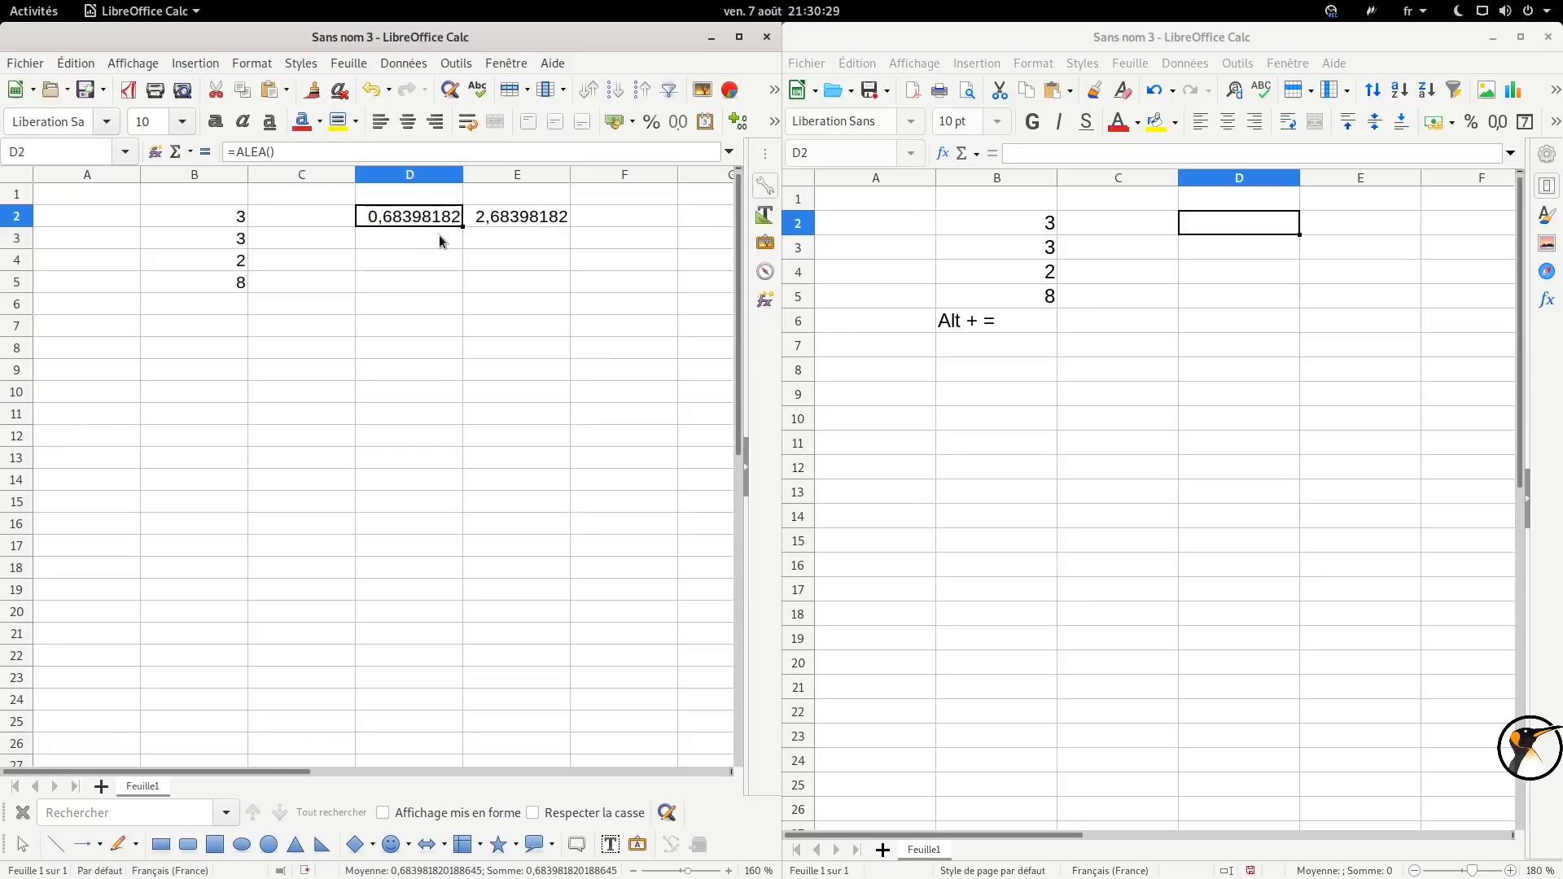
# Enter the formula =E2*3 in cell E3 of the 6.4 sheet and select D2 again.
pyautogui.click(534, 245)
pyautogui.write('=')
pyautogui.click(526, 218)
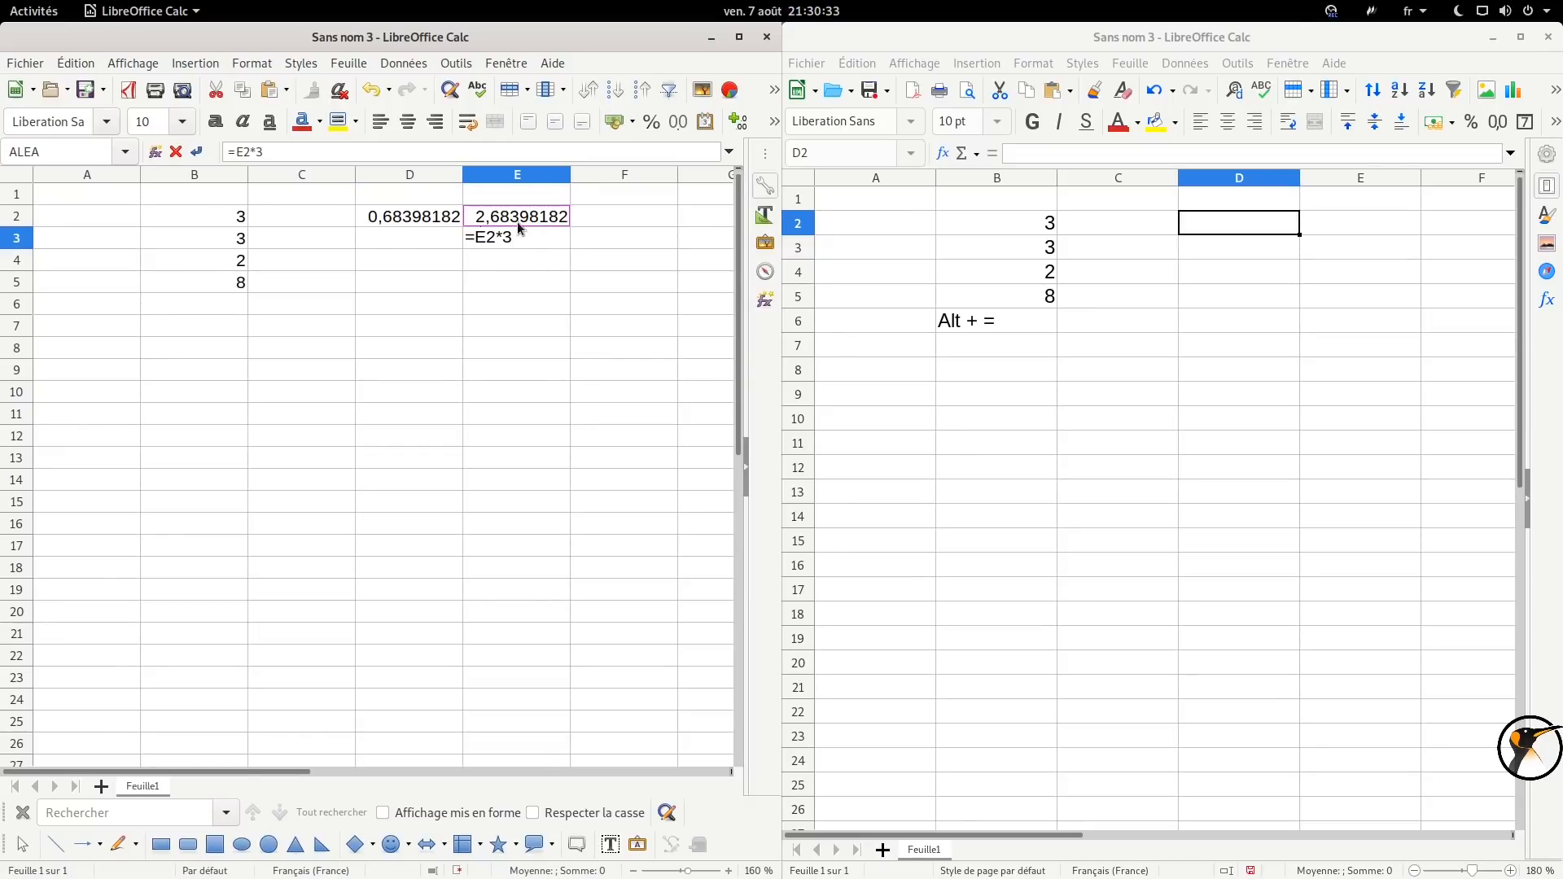
pyautogui.press('Return')
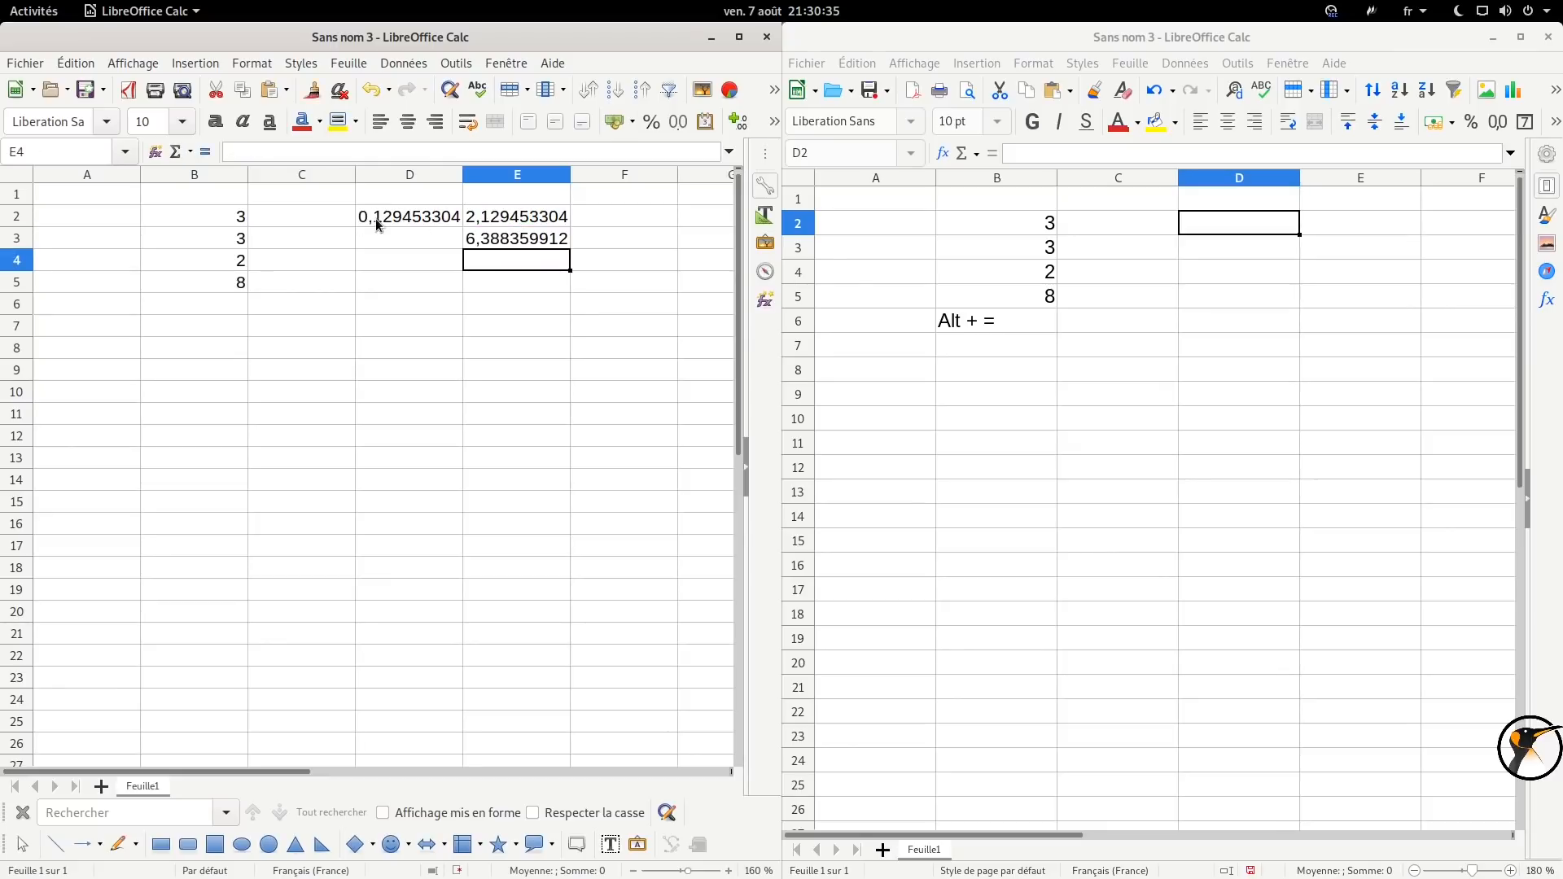
pyautogui.click(407, 222)
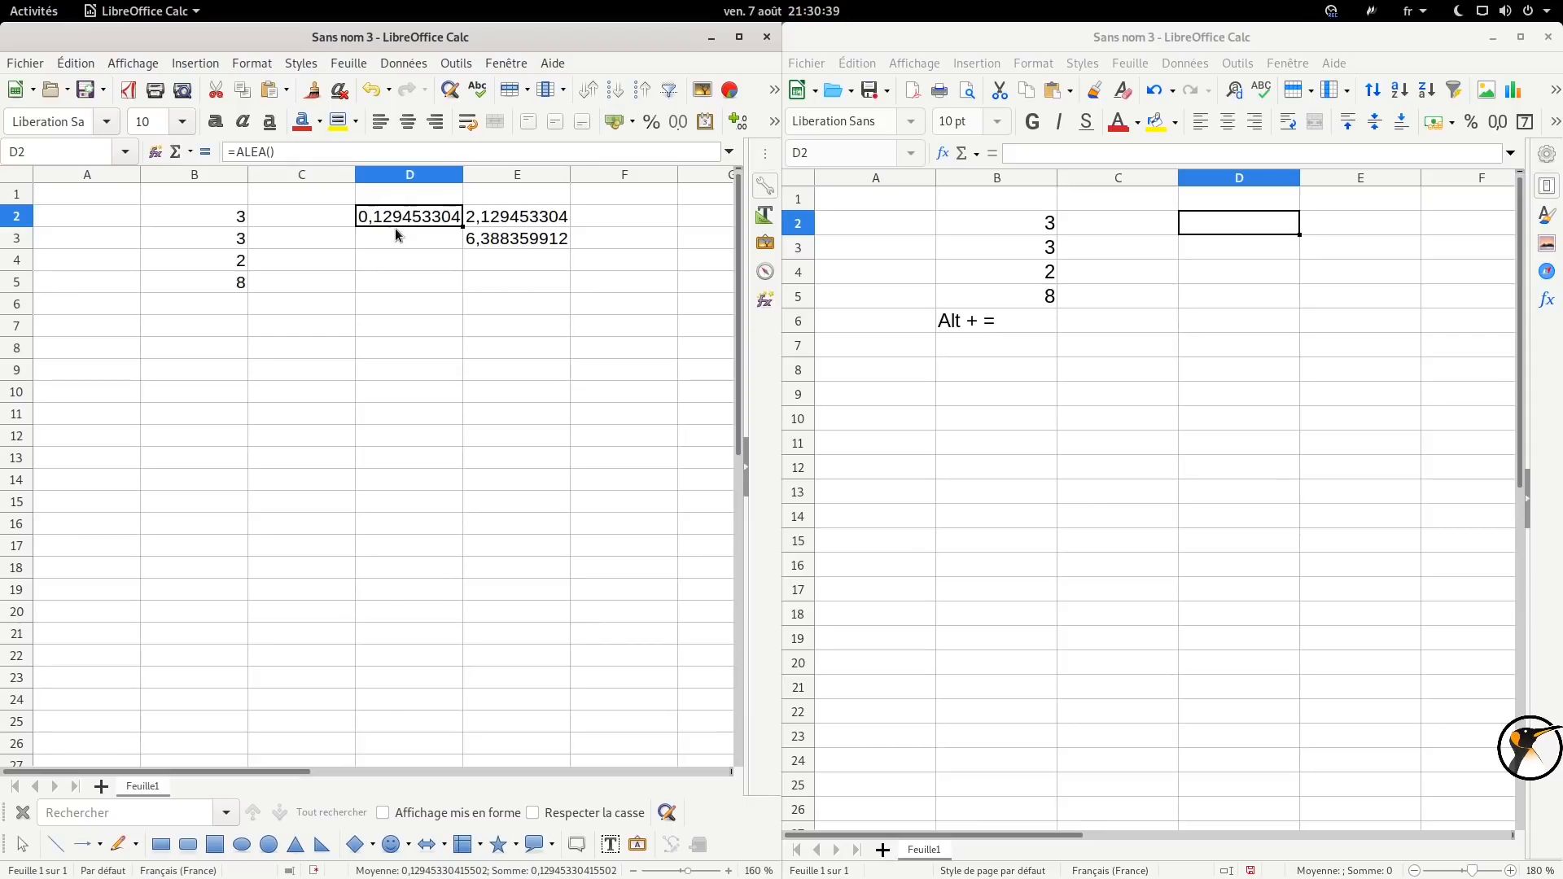
# Enter the non-volatile random formula =ALEA.NV() in cell D2 of the LibreOffice 7 sheet.
pyautogui.click(1238, 226)
pyautogui.write('=alea')
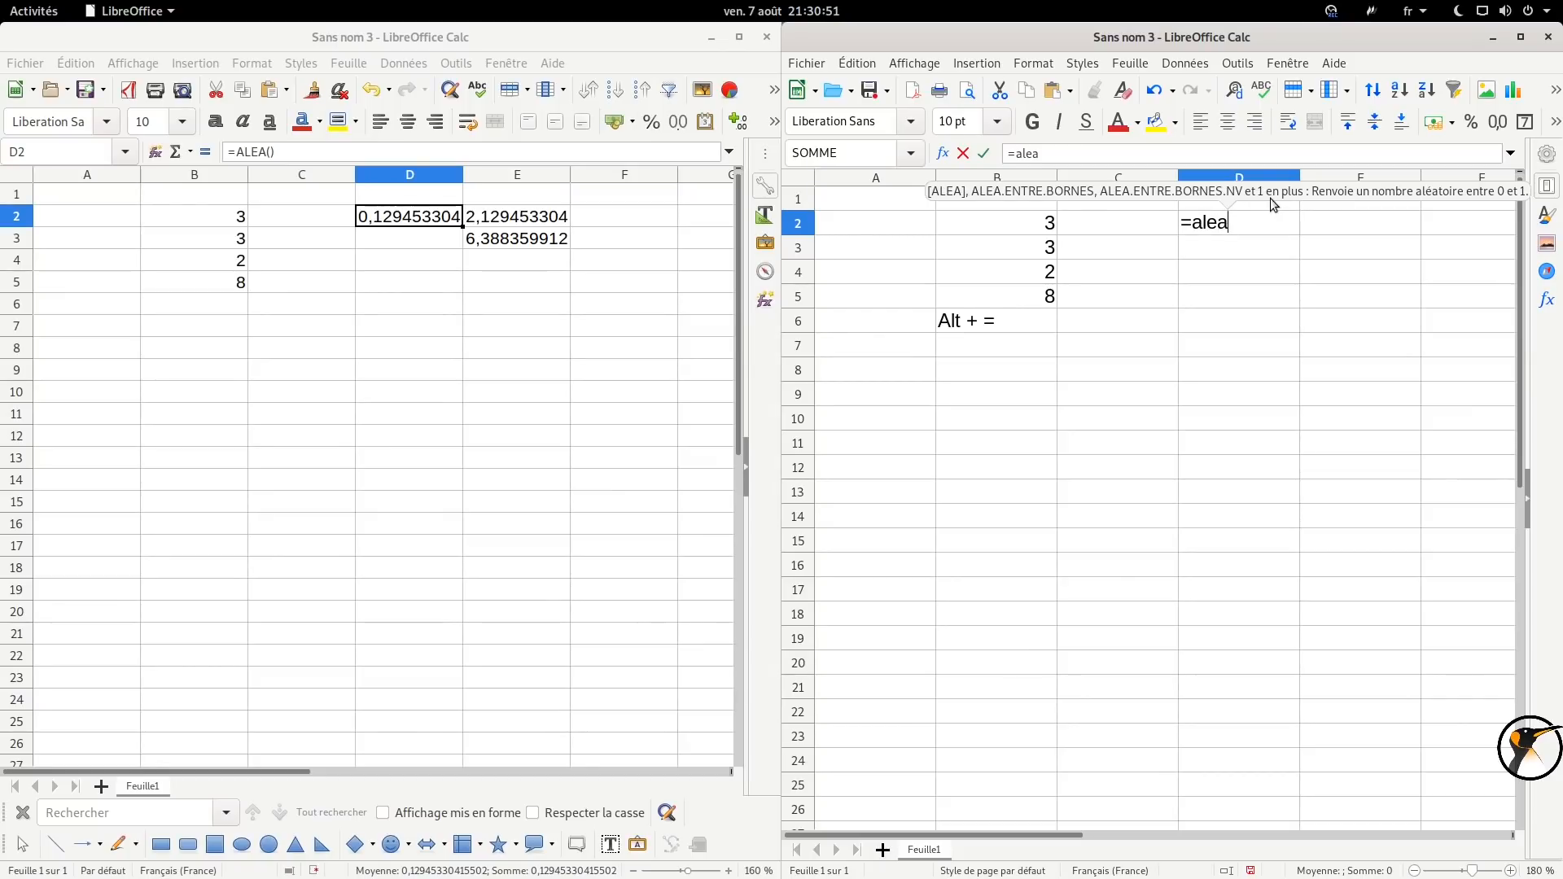
pyautogui.write('.n')
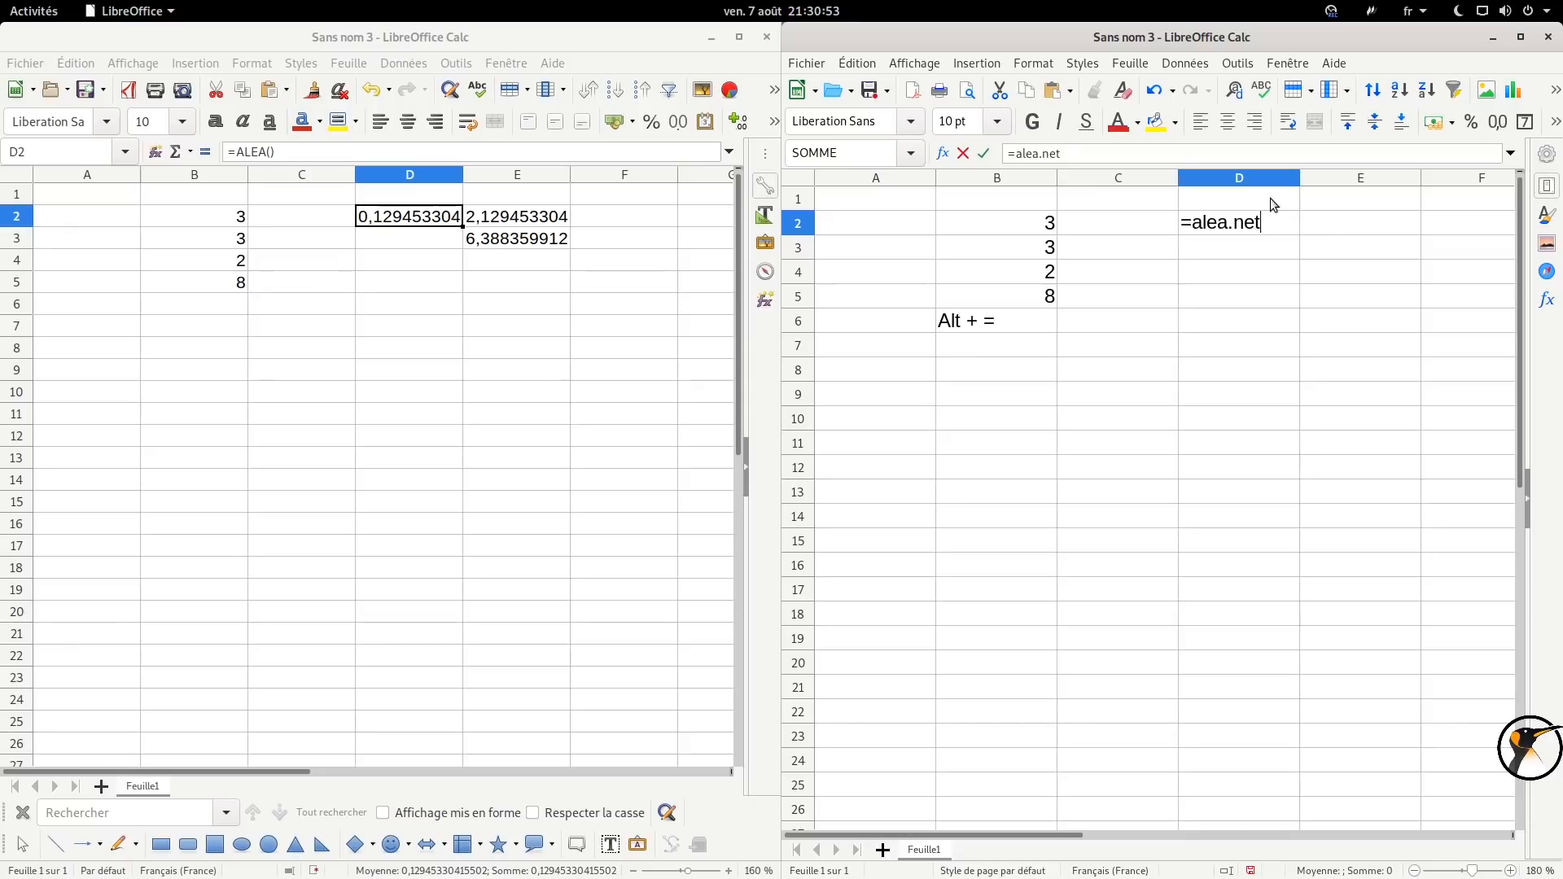
pyautogui.write('v()')
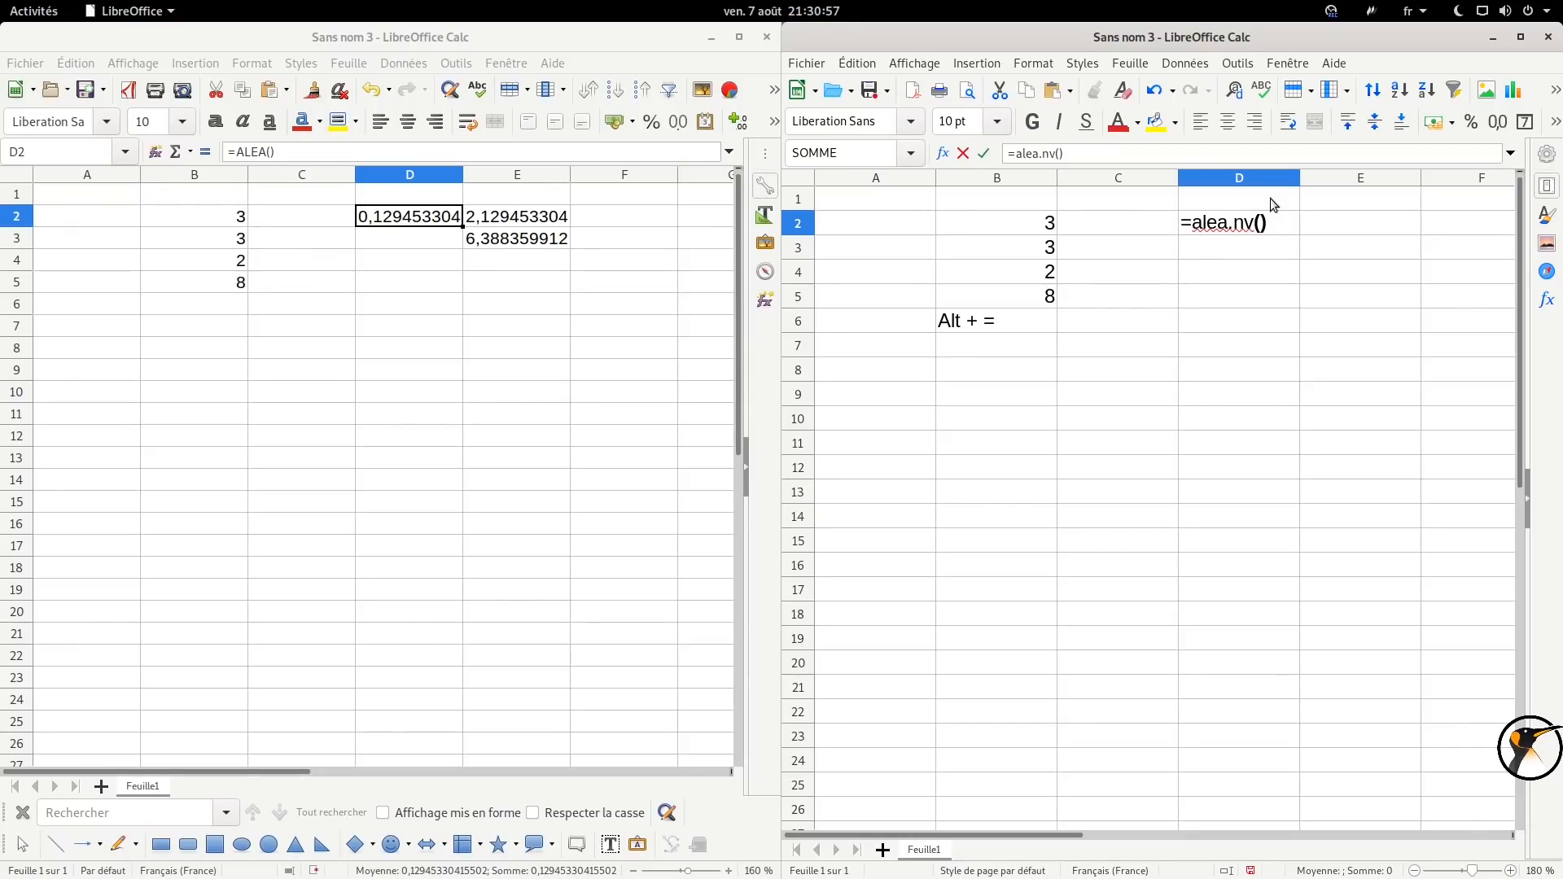
pyautogui.press('Return')
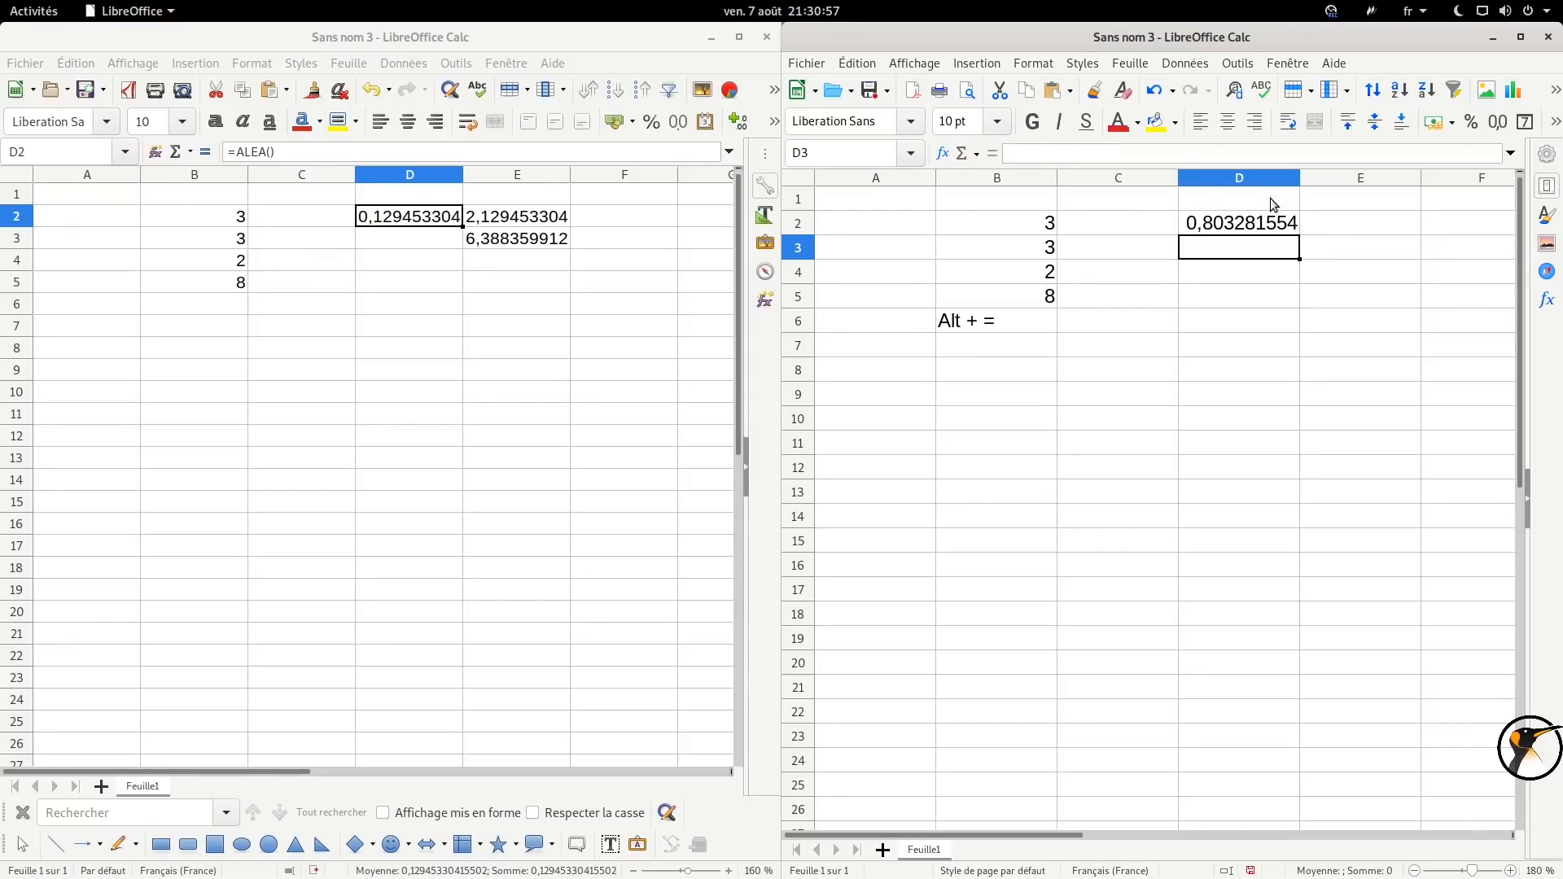
# Enter the formula =D2+2 in cell E2 of the LibreOffice 7 sheet.
pyautogui.click(1321, 221)
pyautogui.write('=')
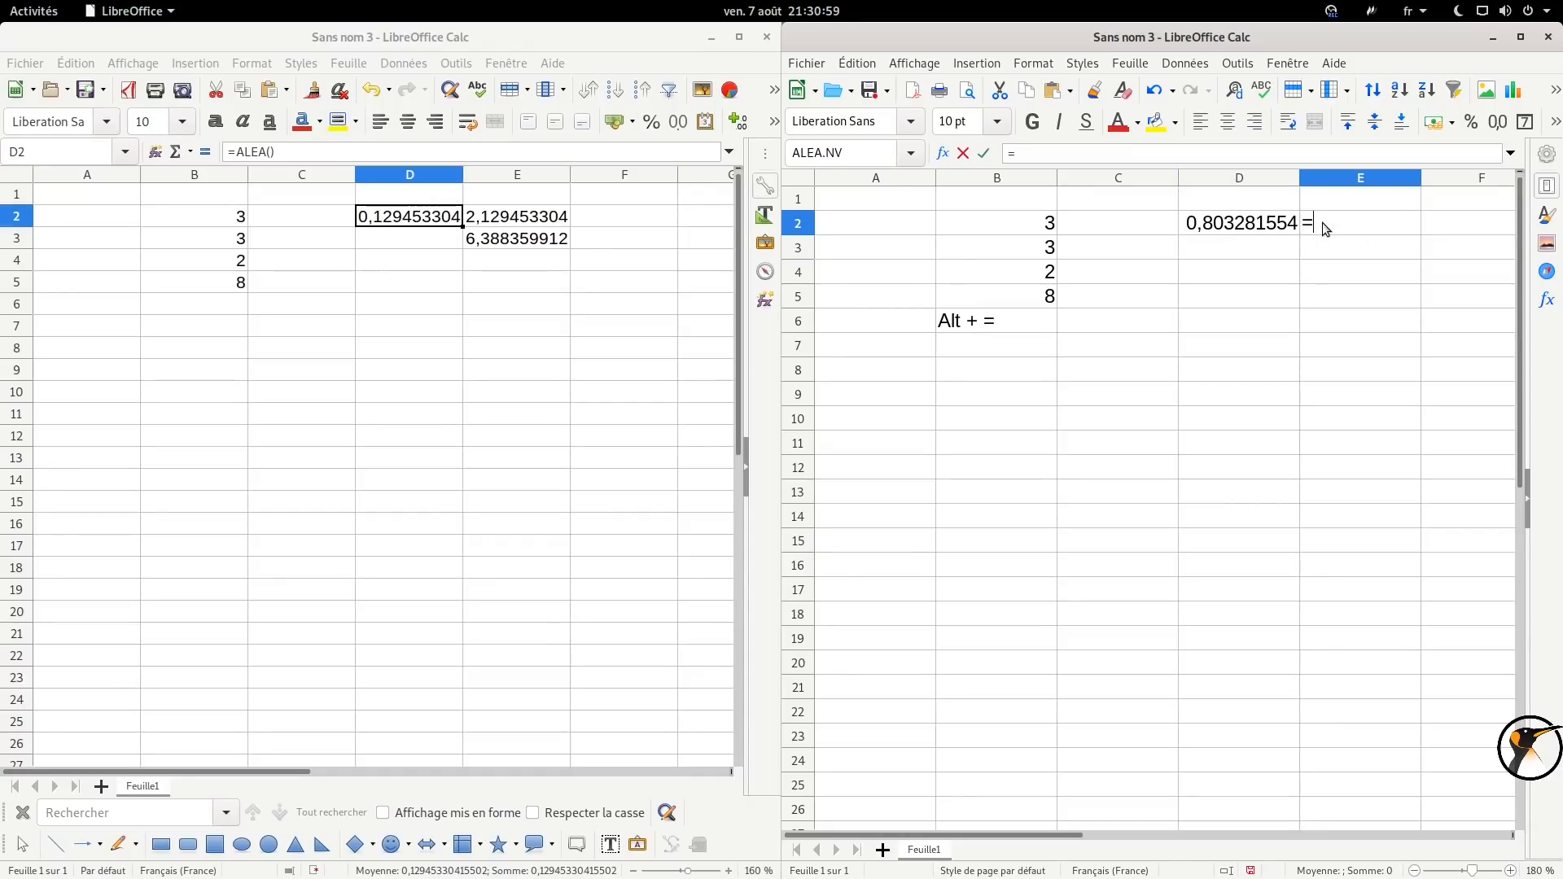
pyautogui.click(1269, 223)
pyautogui.write('+2')
pyautogui.press('Return')
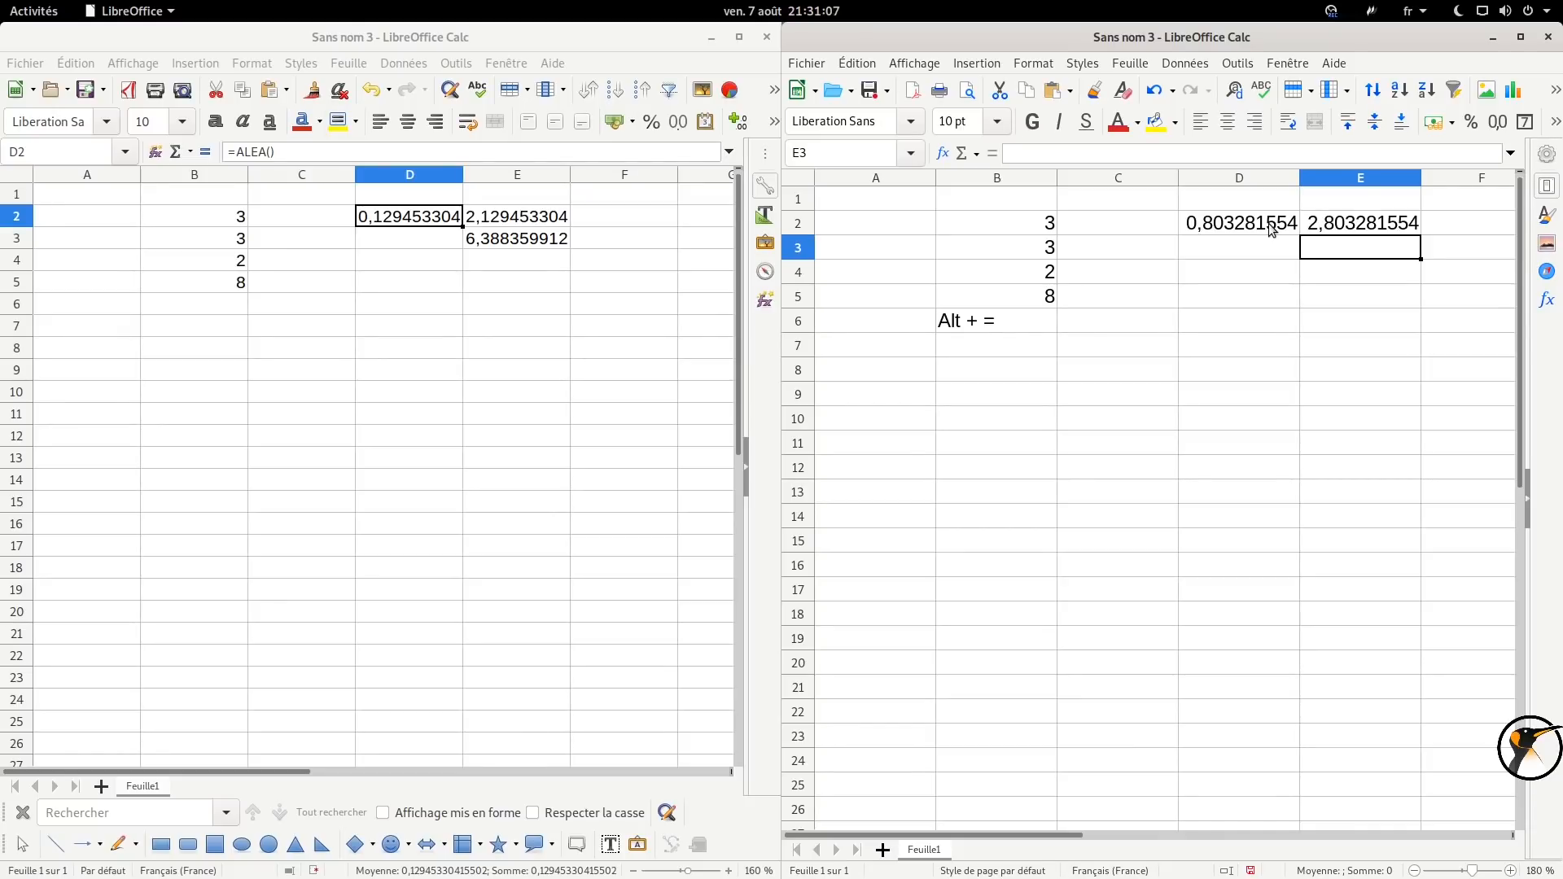
# Enter the formula =E2*3 in cell E3 of the LibreOffice 7 sheet.
pyautogui.write('=')
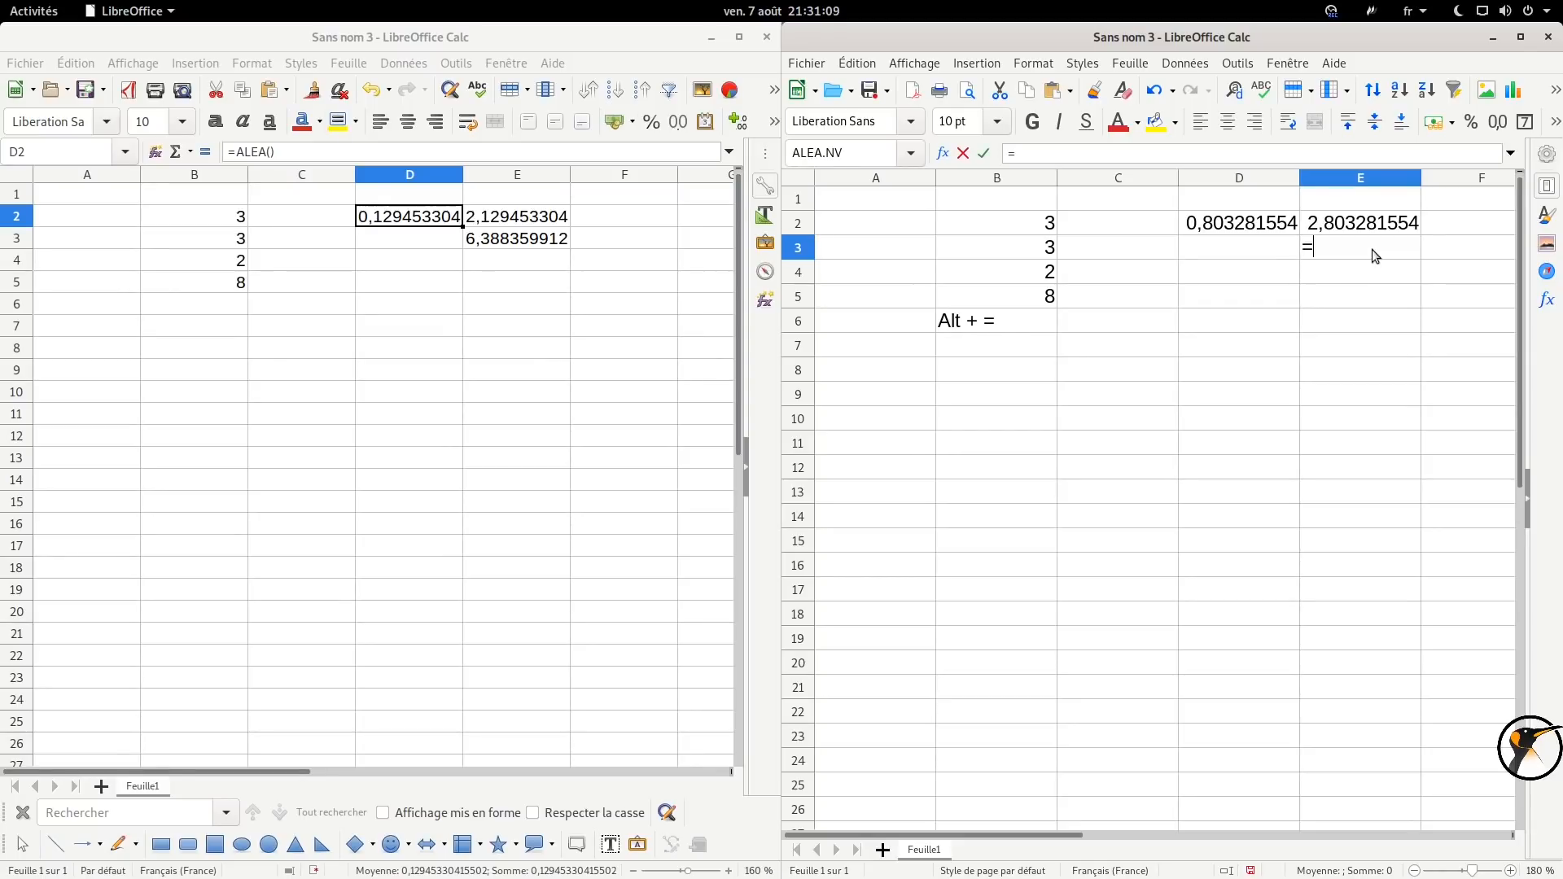
pyautogui.click(1371, 228)
pyautogui.write('*3')
pyautogui.press('Return')
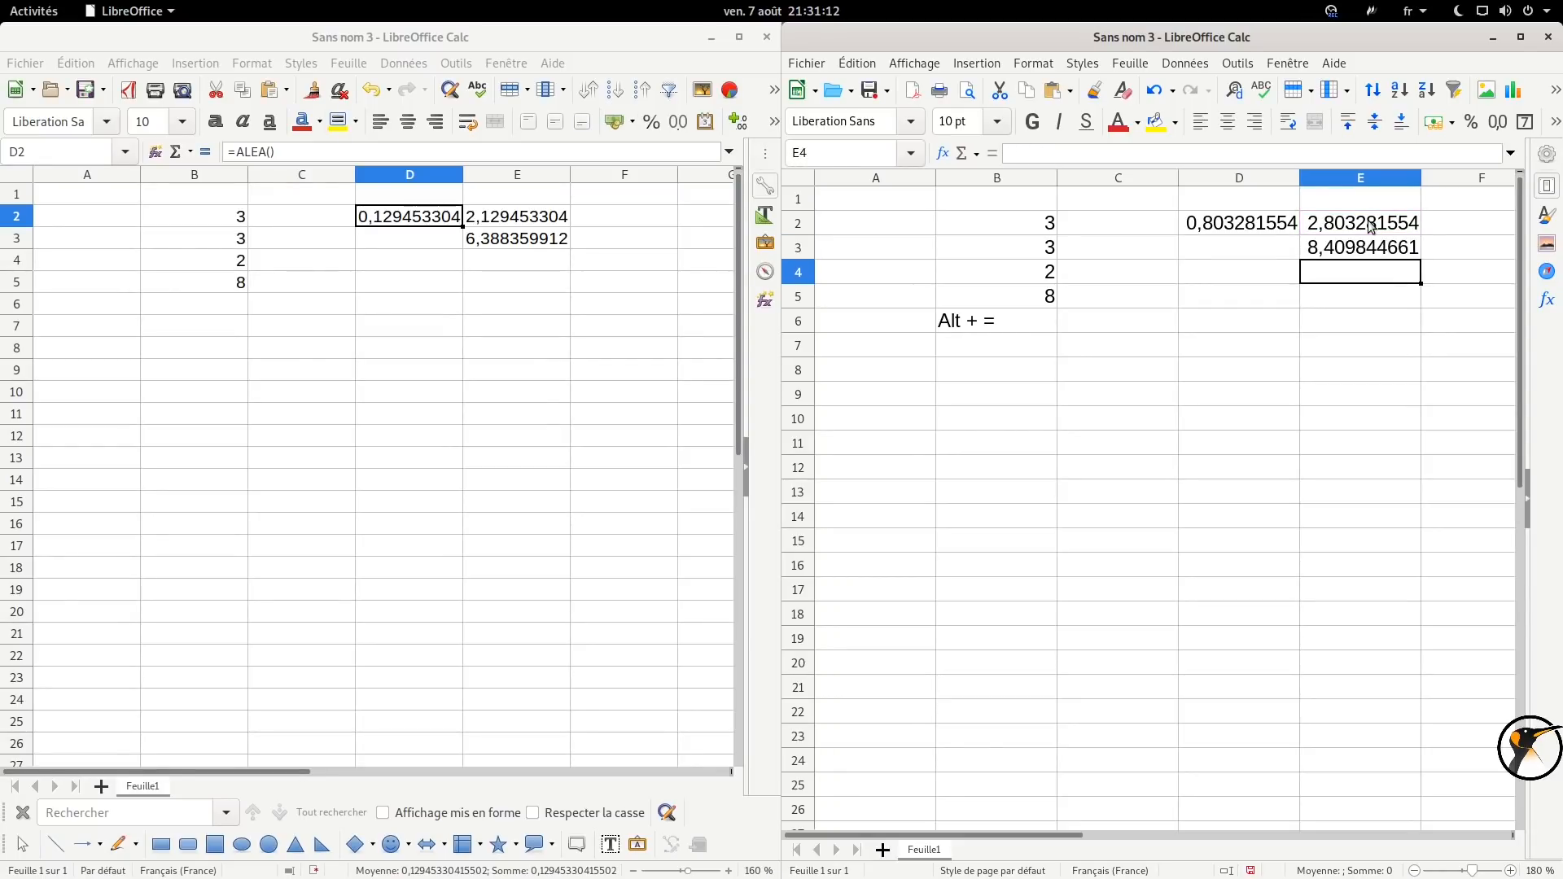
# Force a hard recalculation of the LibreOffice 7 sheet with the ALEA.NV cell D2 selected.
pyautogui.click(1212, 227)
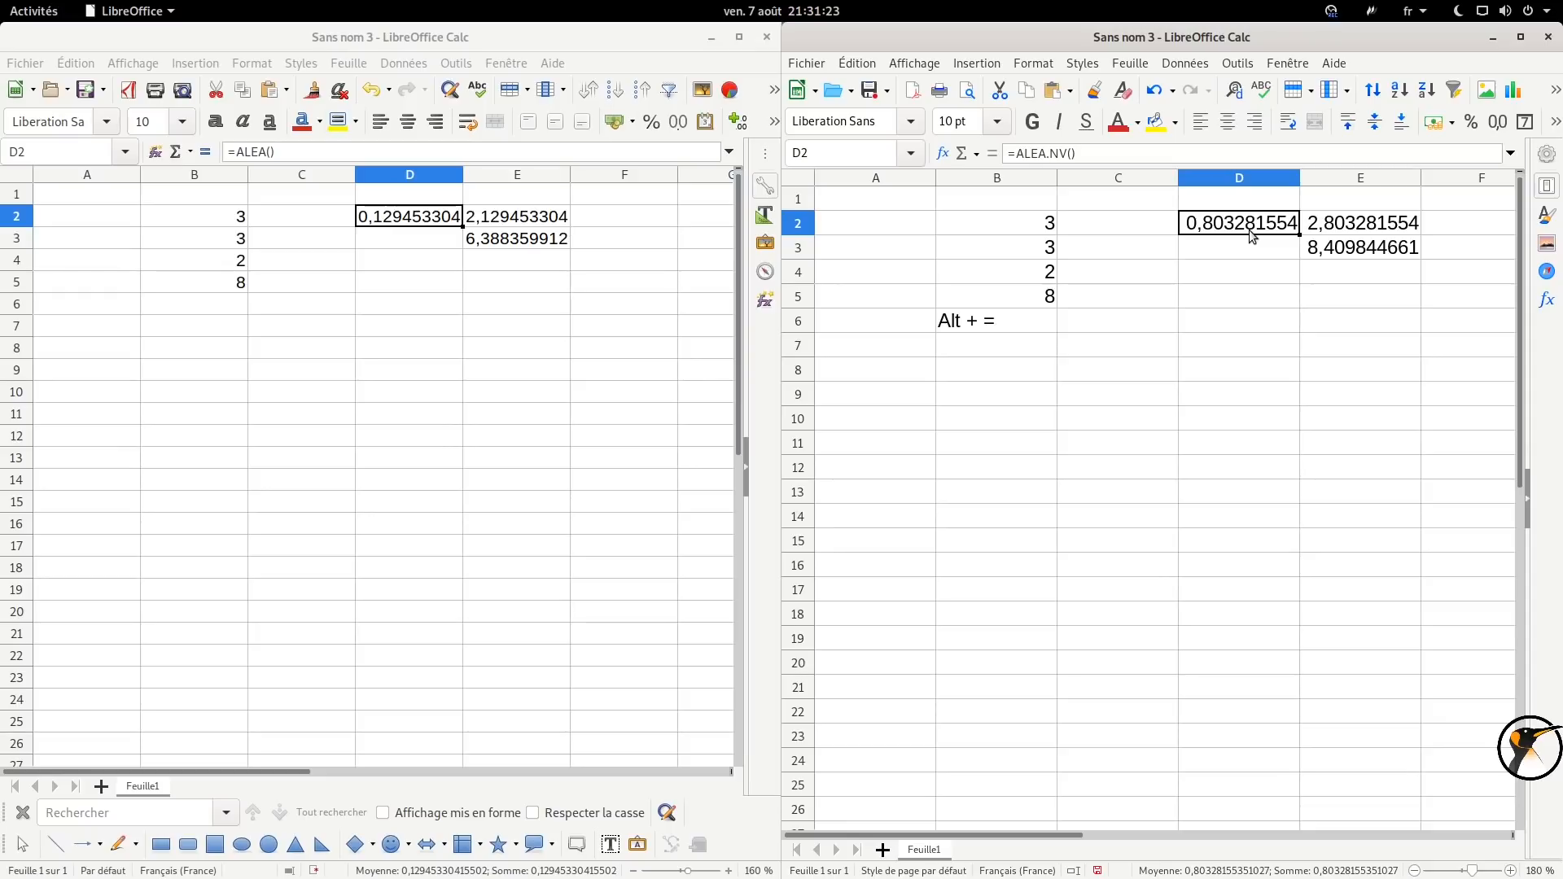
pyautogui.hotkey('ctrl', 'shift', 'F9')
pyautogui.hotkey('ctrl', 'shift', 'F9')
pyautogui.hotkey('ctrl', 'shift', 'F9')
pyautogui.click(1203, 65)
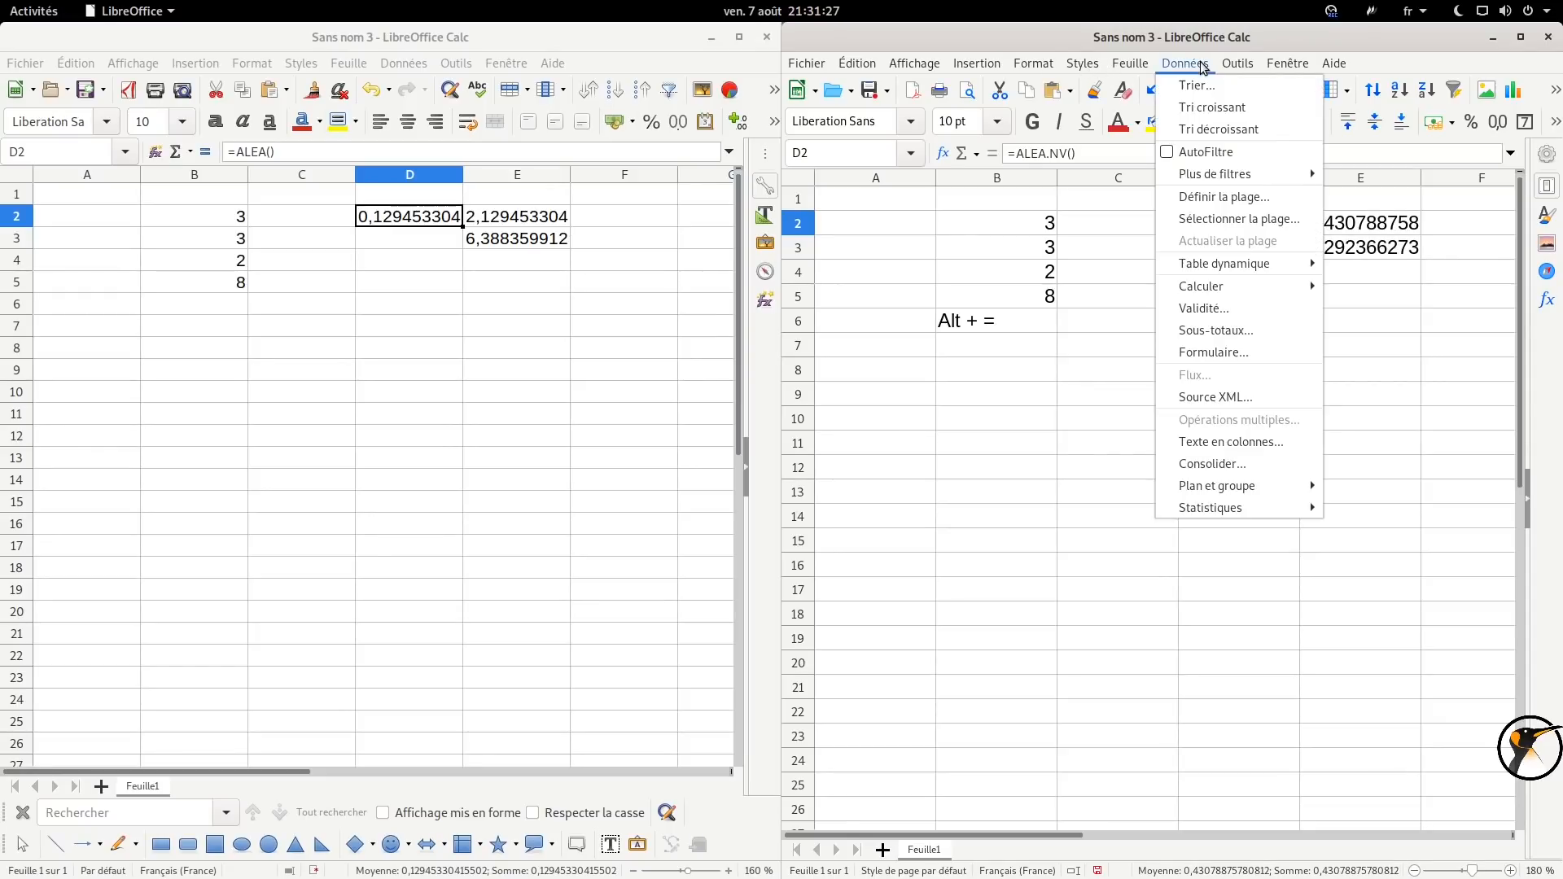
pyautogui.moveTo(1236, 63)
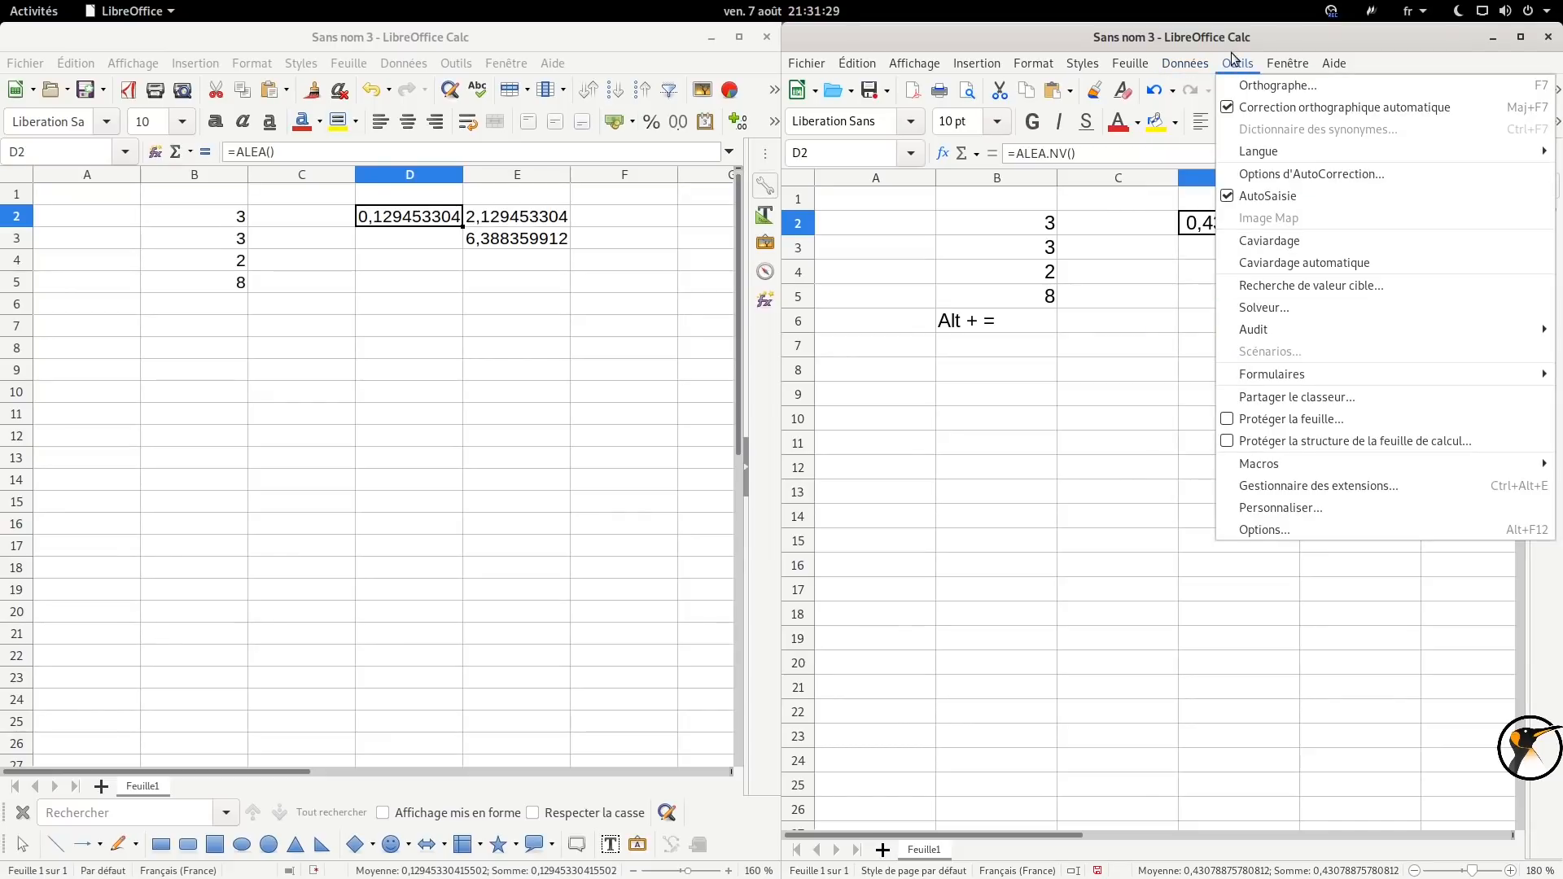
pyautogui.moveTo(1108, 65)
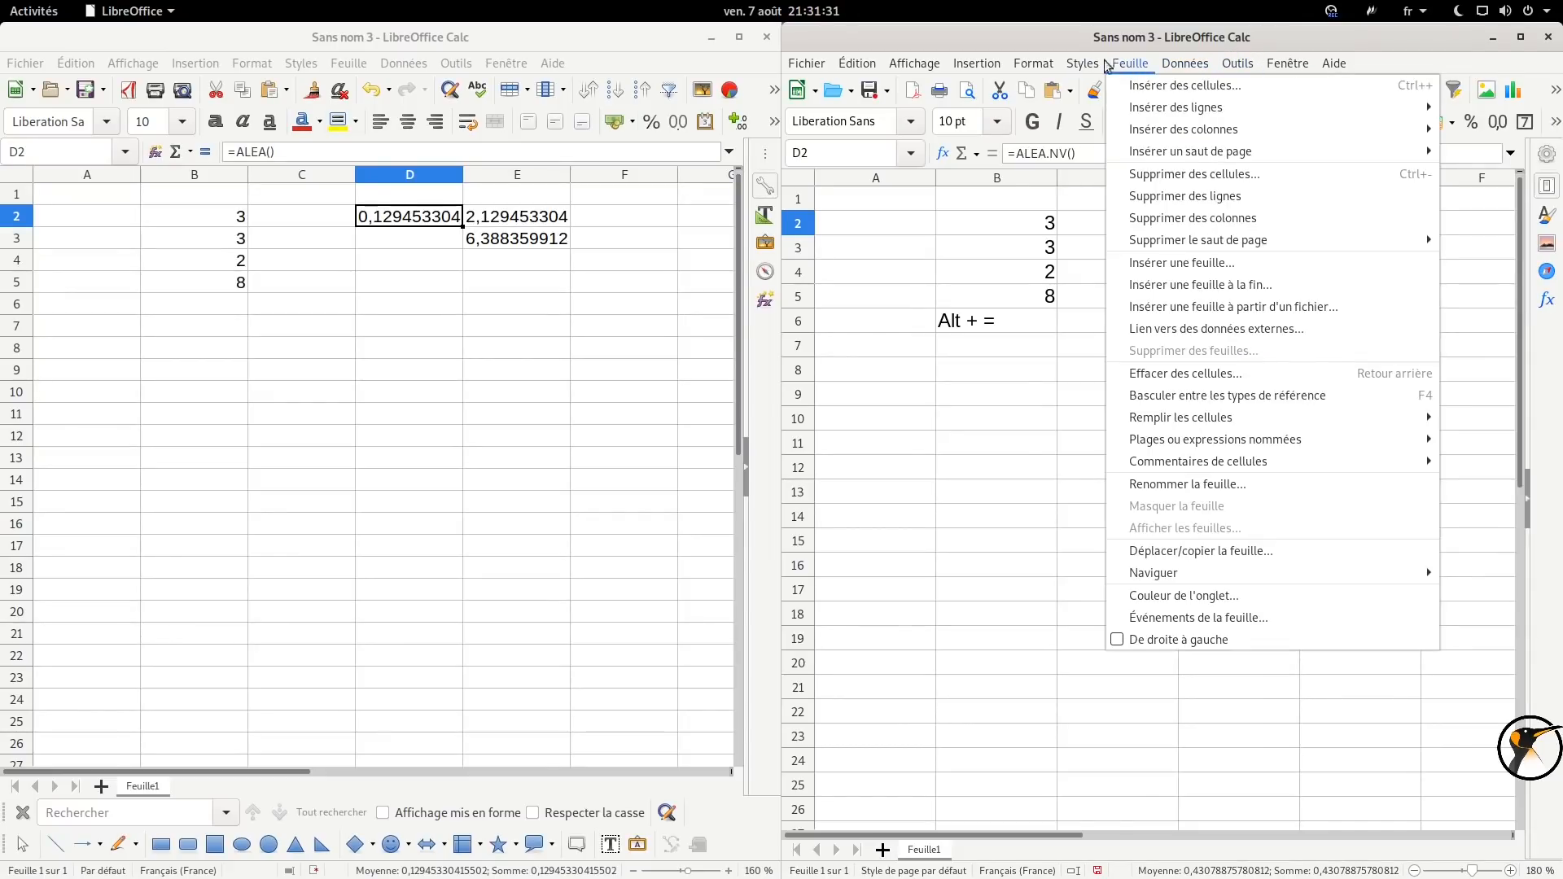
pyautogui.moveTo(853, 65)
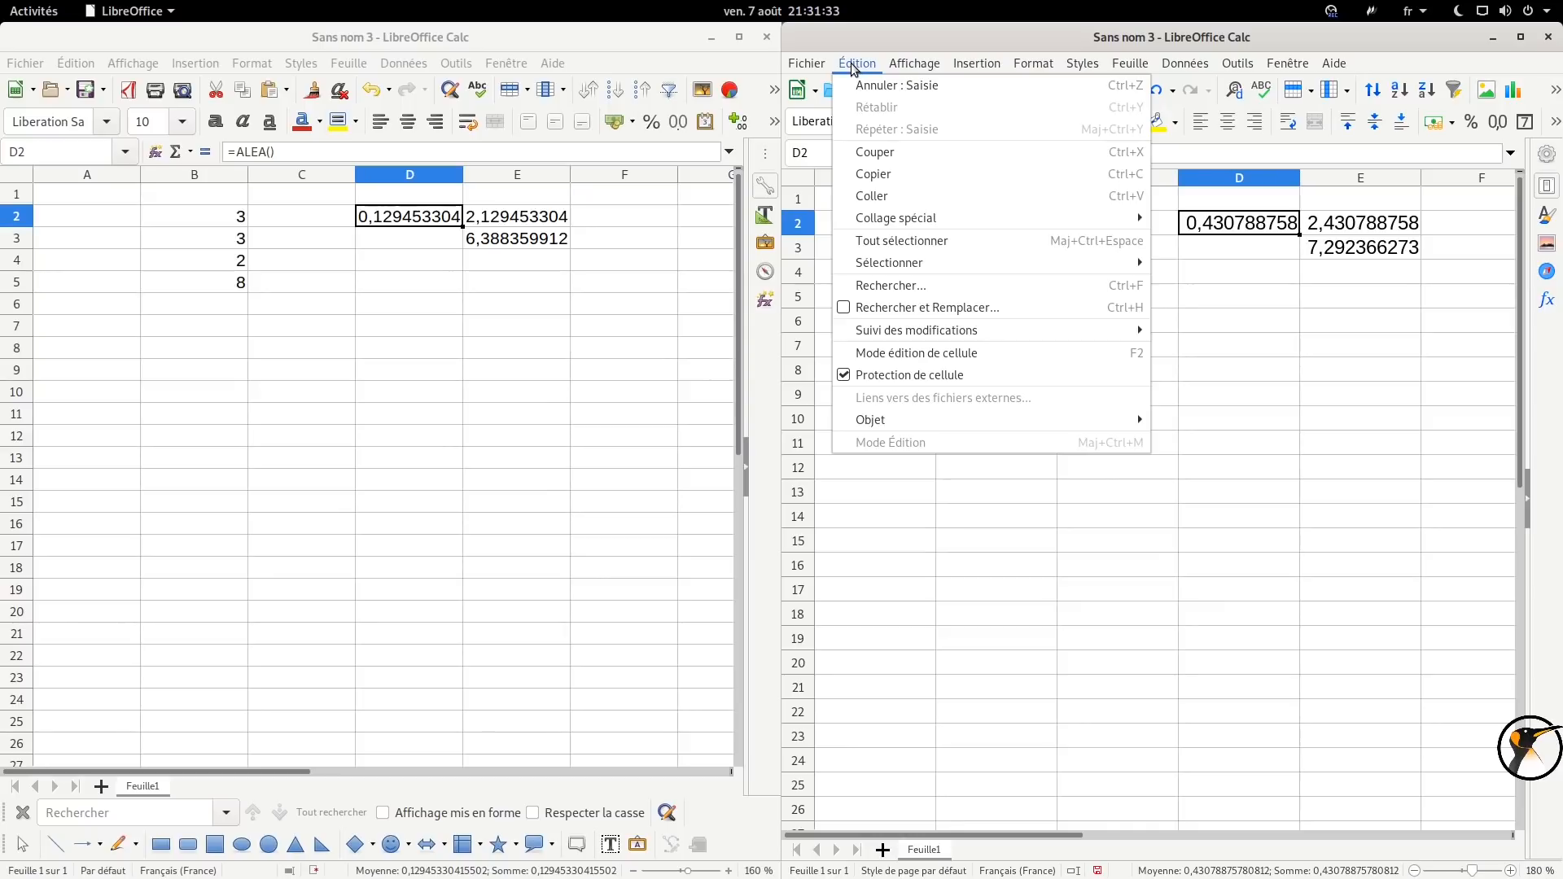
pyautogui.click(1222, 259)
pyautogui.click(1324, 232)
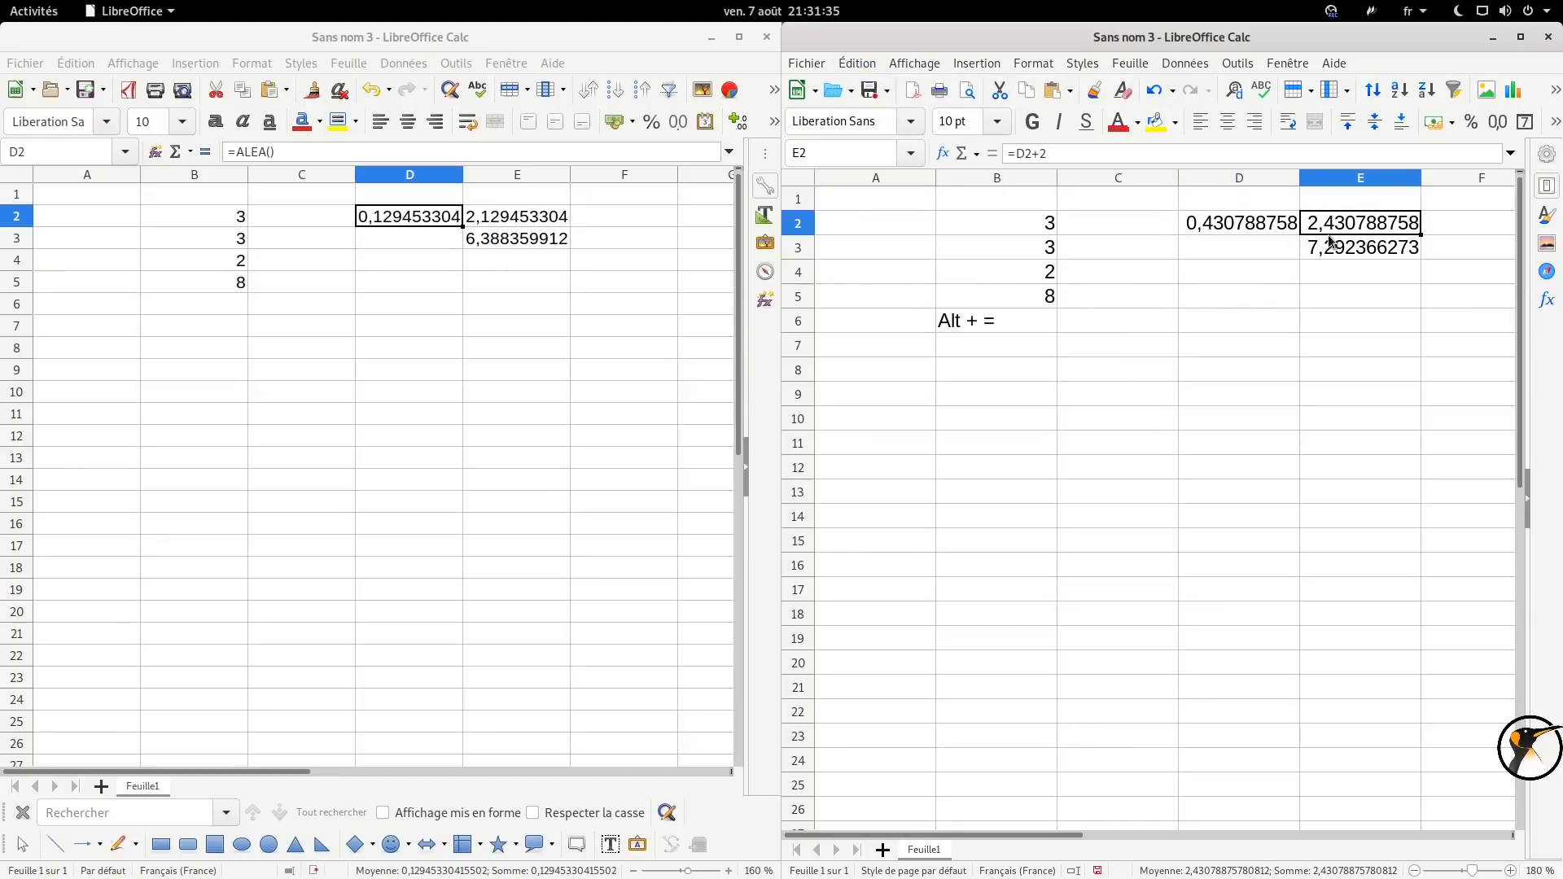
pyautogui.click(1345, 308)
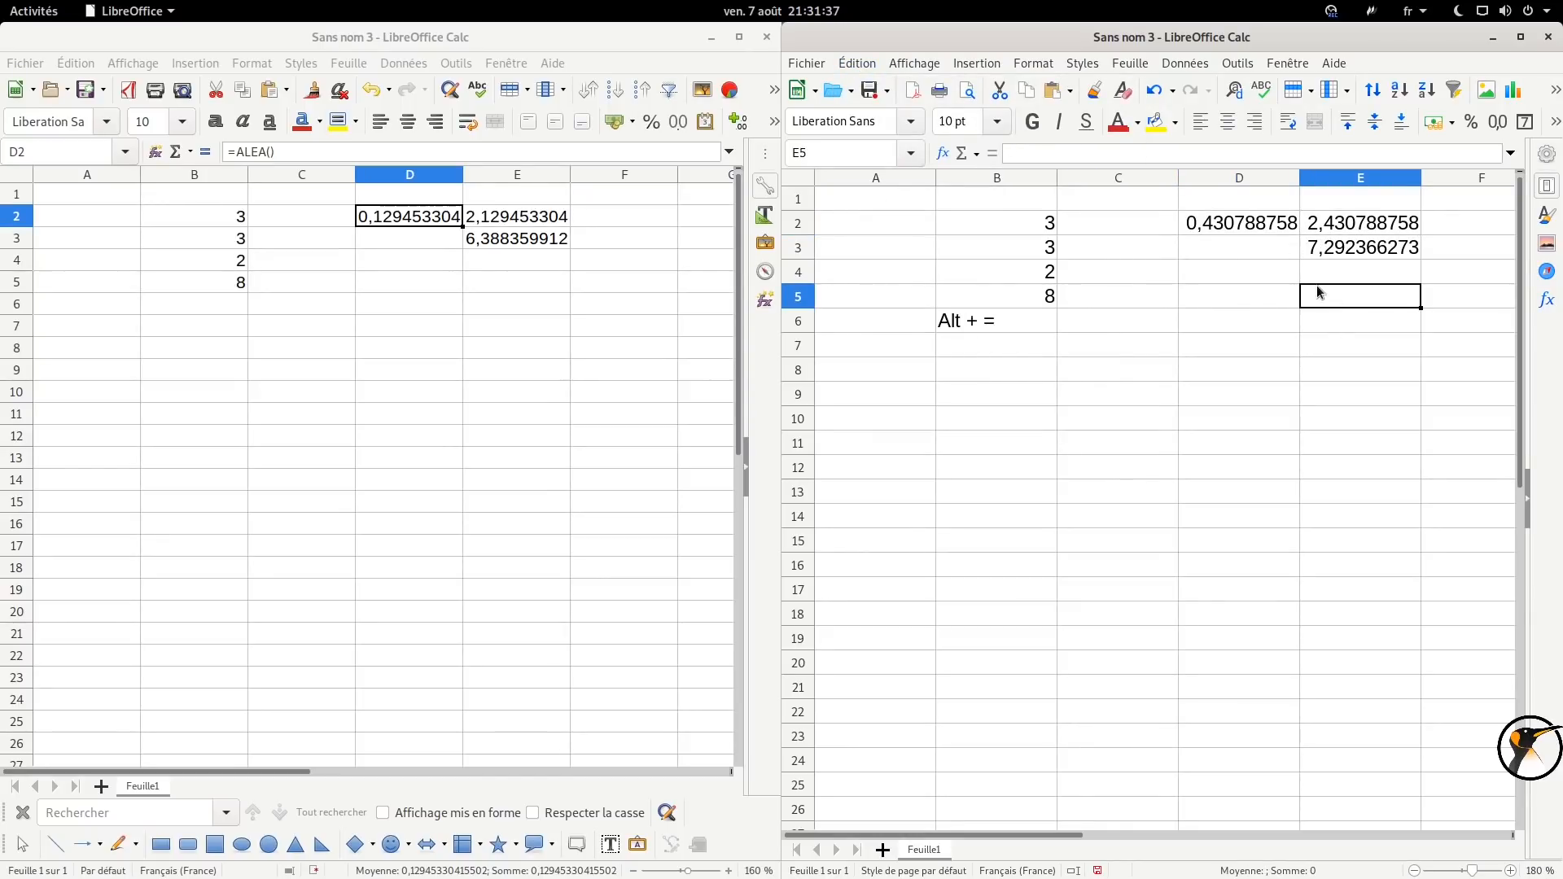
# Repeatedly force a hard recalculation of the random value in D2 and its dependent formulas in the LibreOffice 7 sheet.
pyautogui.click(1257, 225)
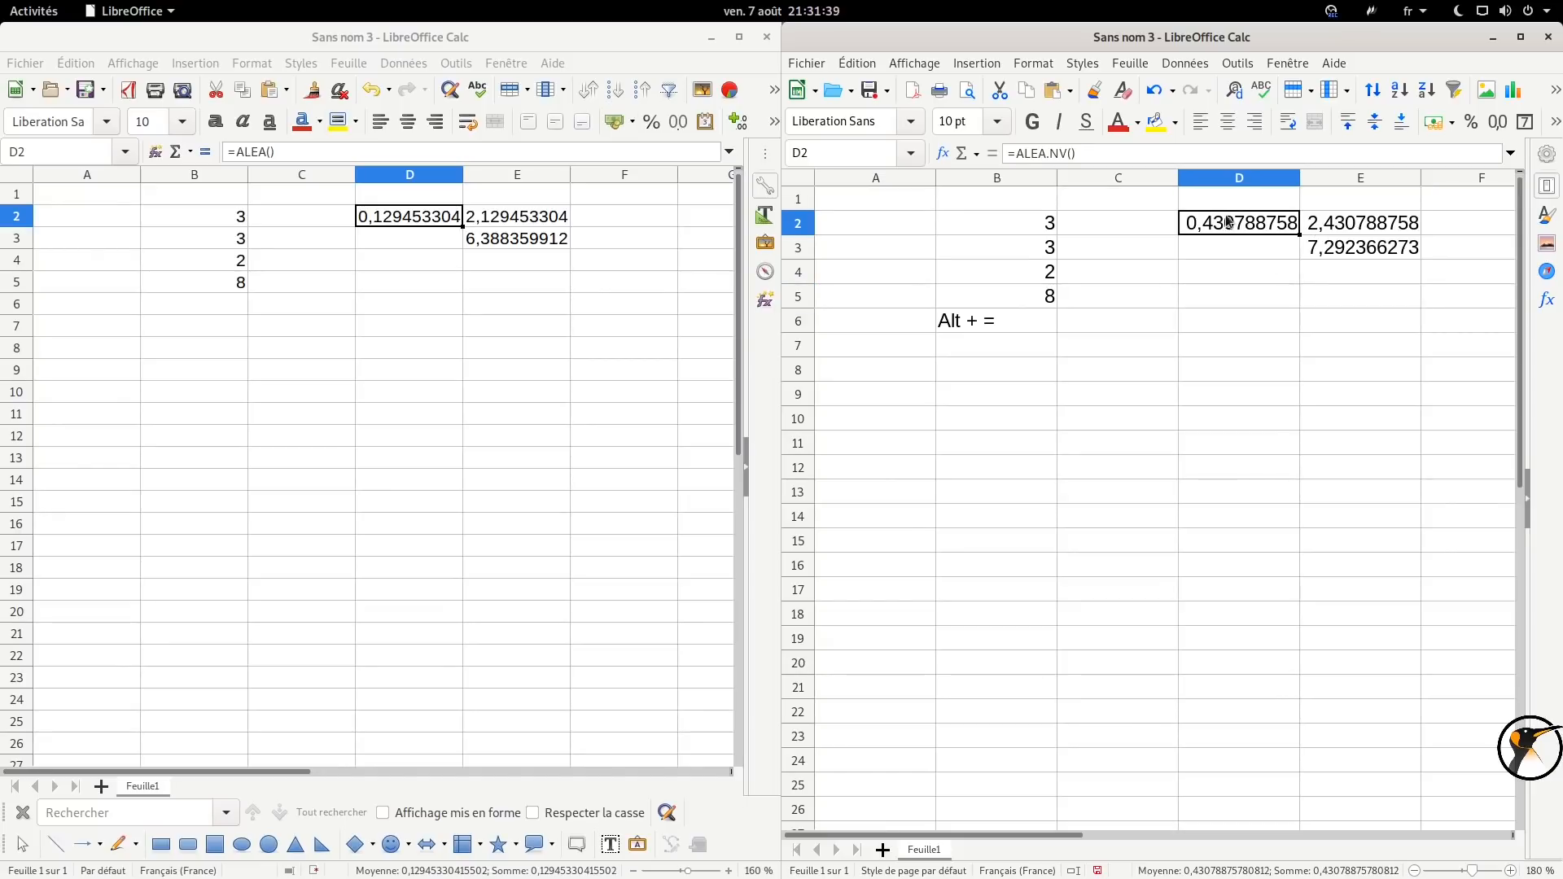
pyautogui.hotkey('ctrl', 'shift', 'F9')
pyautogui.hotkey('ctrl', 'shift', 'F9')
pyautogui.hotkey('ctrl', 'shift', 'F9')
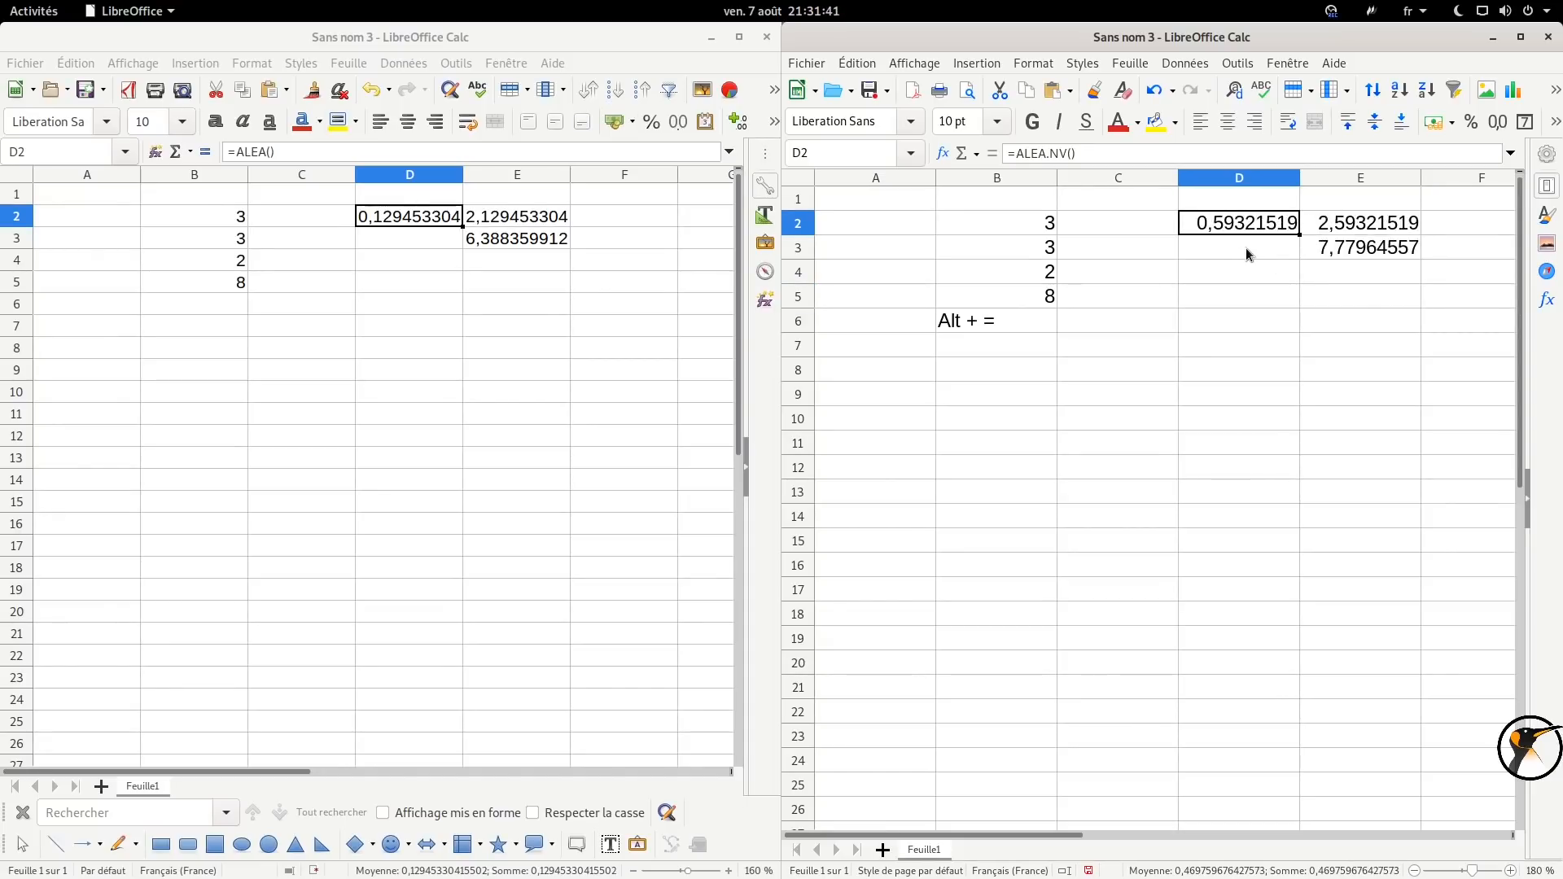
pyautogui.hotkey('ctrl', 'shift', 'F9')
pyautogui.hotkey('ctrl', 'shift', 'F9')
pyautogui.hotkey('ctrl', 'shift', 'F9')
pyautogui.hotkey('ctrl', 'shift', 'F9')
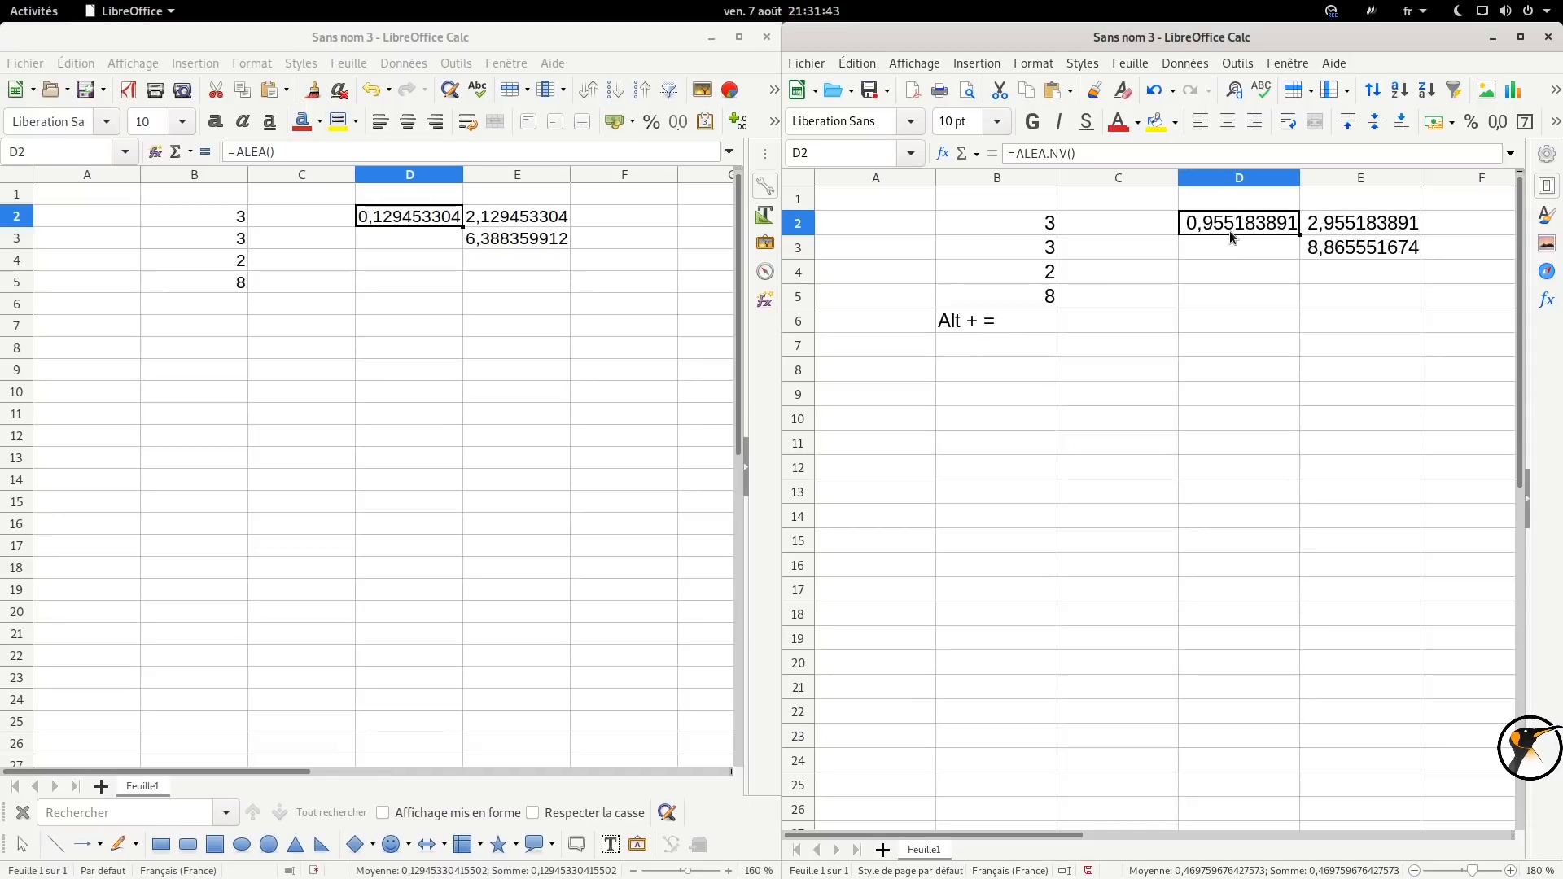
pyautogui.hotkey('ctrl', 'shift', 'F9')
pyautogui.hotkey('ctrl', 'shift', 'F9')
pyautogui.hotkey('ctrl', 'shift', 'F9')
pyautogui.click(1238, 247)
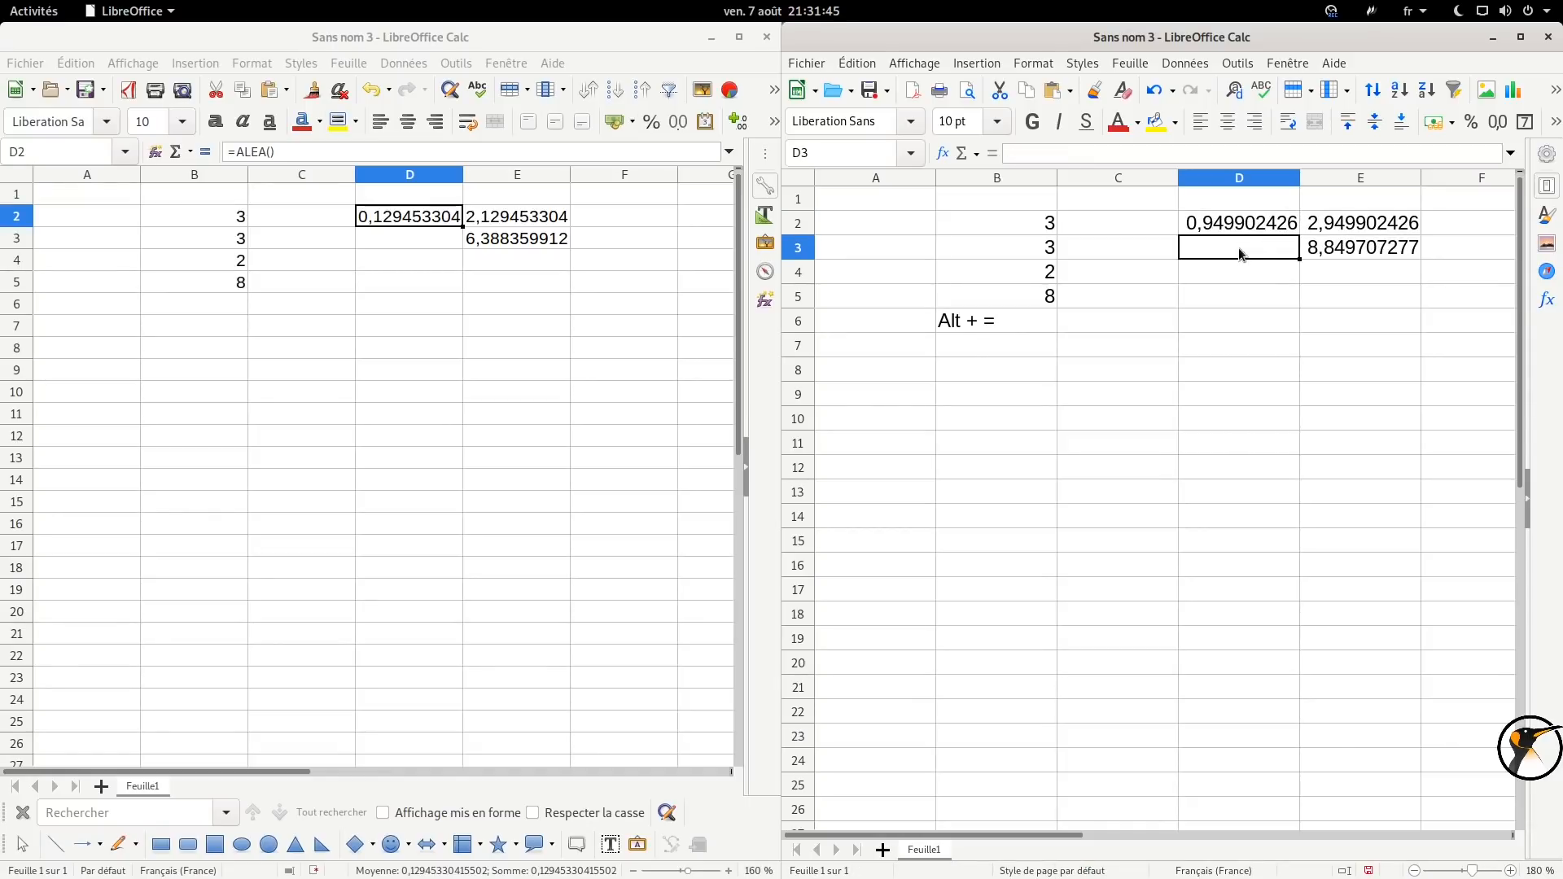
# Recalculate the 6.4 sheet repeatedly, including with the empty cells B10 and F8 selected, to refresh the ALEA() value.
pyautogui.click(382, 322)
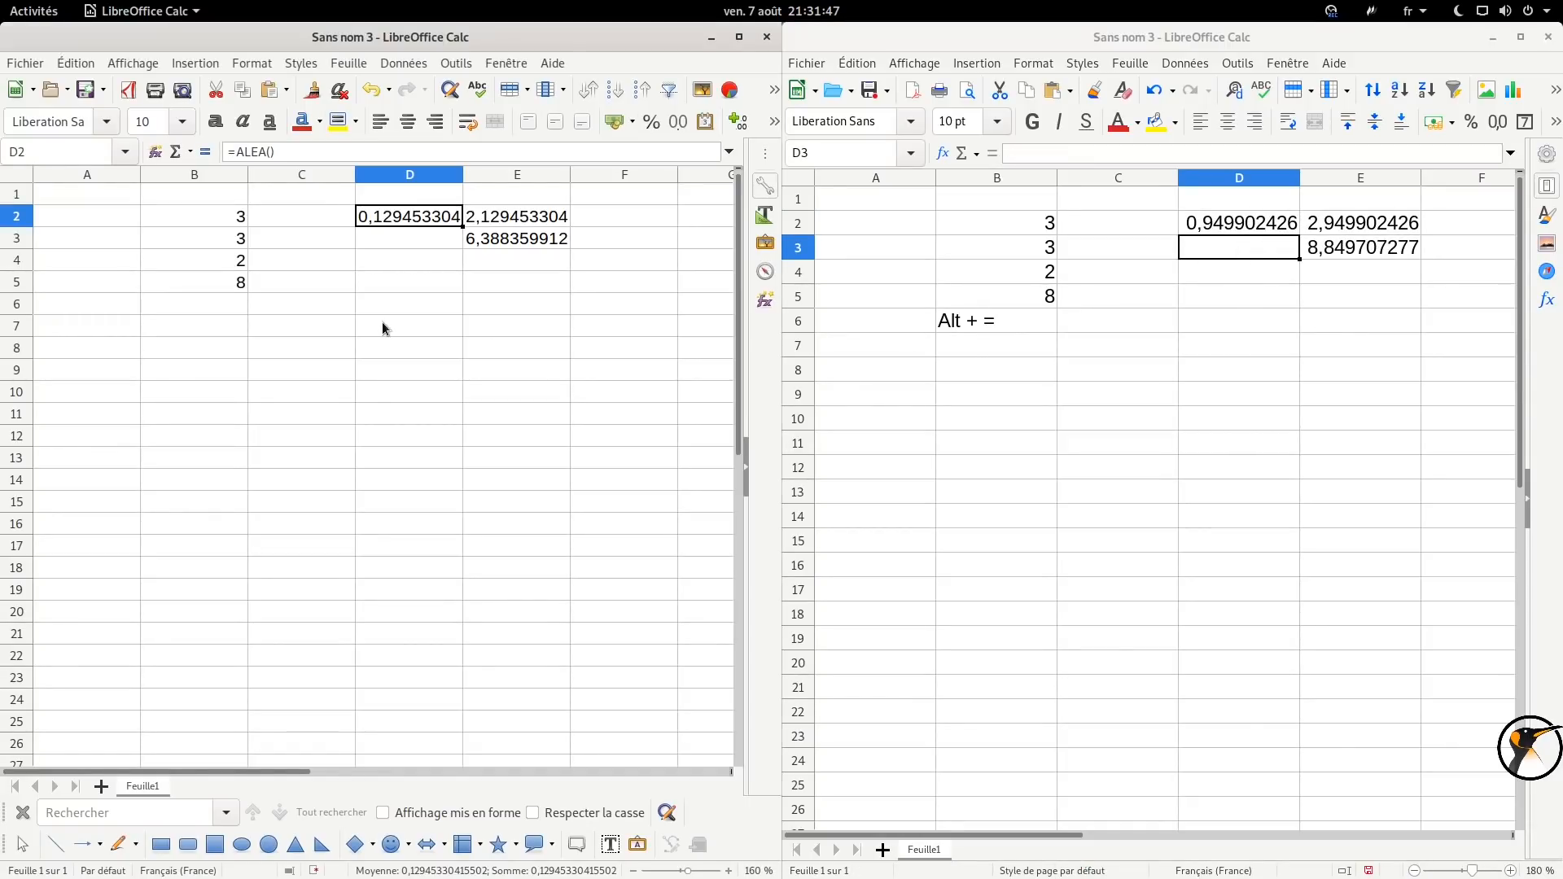
pyautogui.press('F9')
pyautogui.press('F9')
pyautogui.press('F9')
pyautogui.click(226, 392)
pyautogui.press('F9')
pyautogui.press('F9')
pyautogui.press('F9')
pyautogui.press('F9')
pyautogui.press('F9')
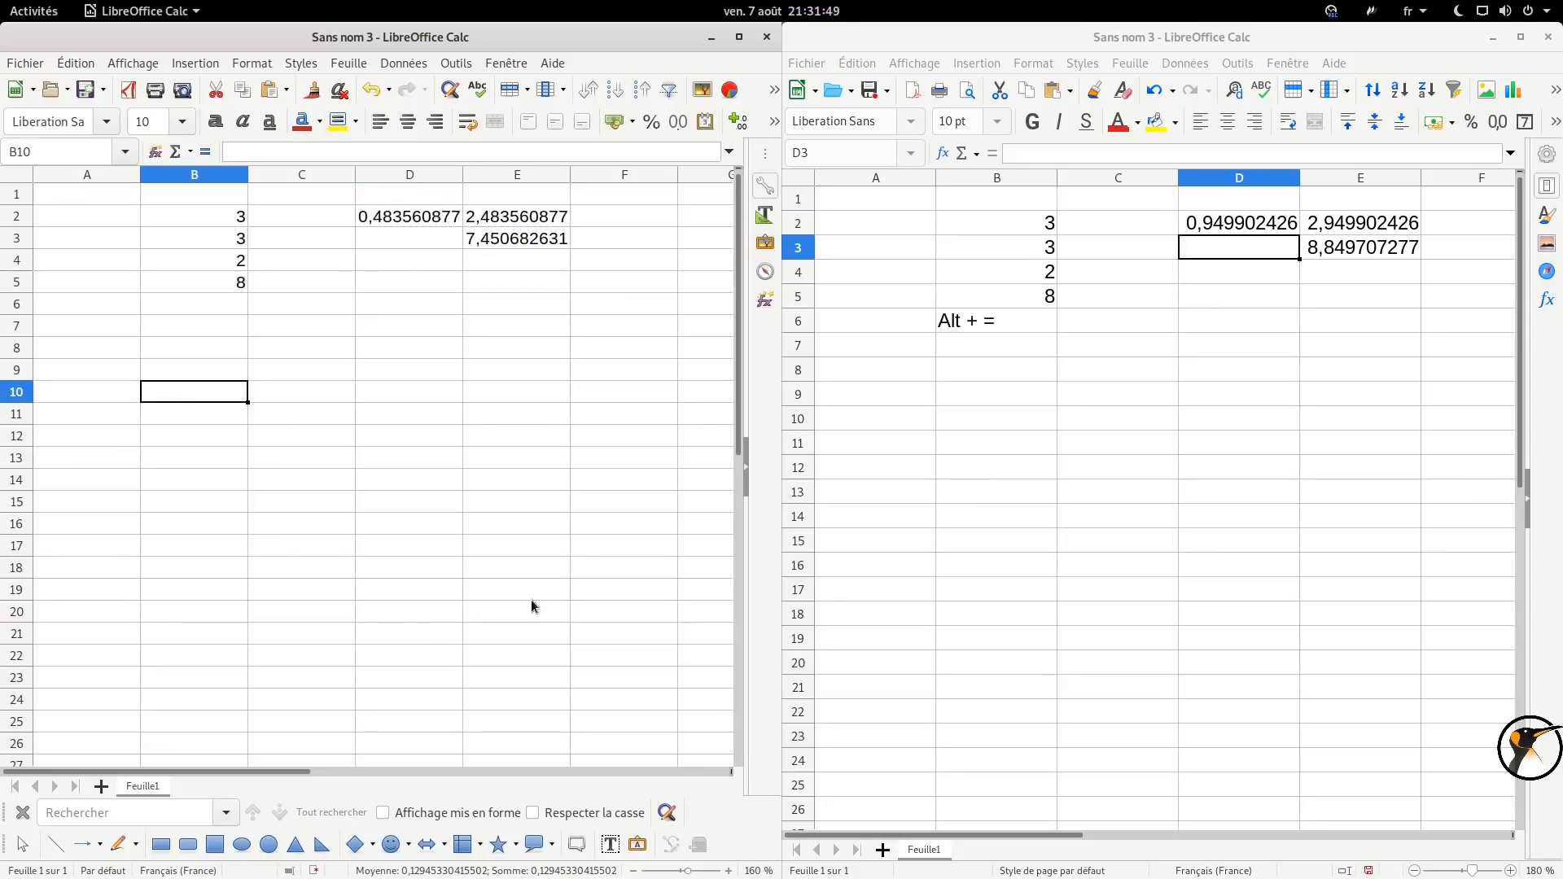
pyautogui.click(661, 344)
pyautogui.press('F9')
pyautogui.press('F9')
pyautogui.press('F9')
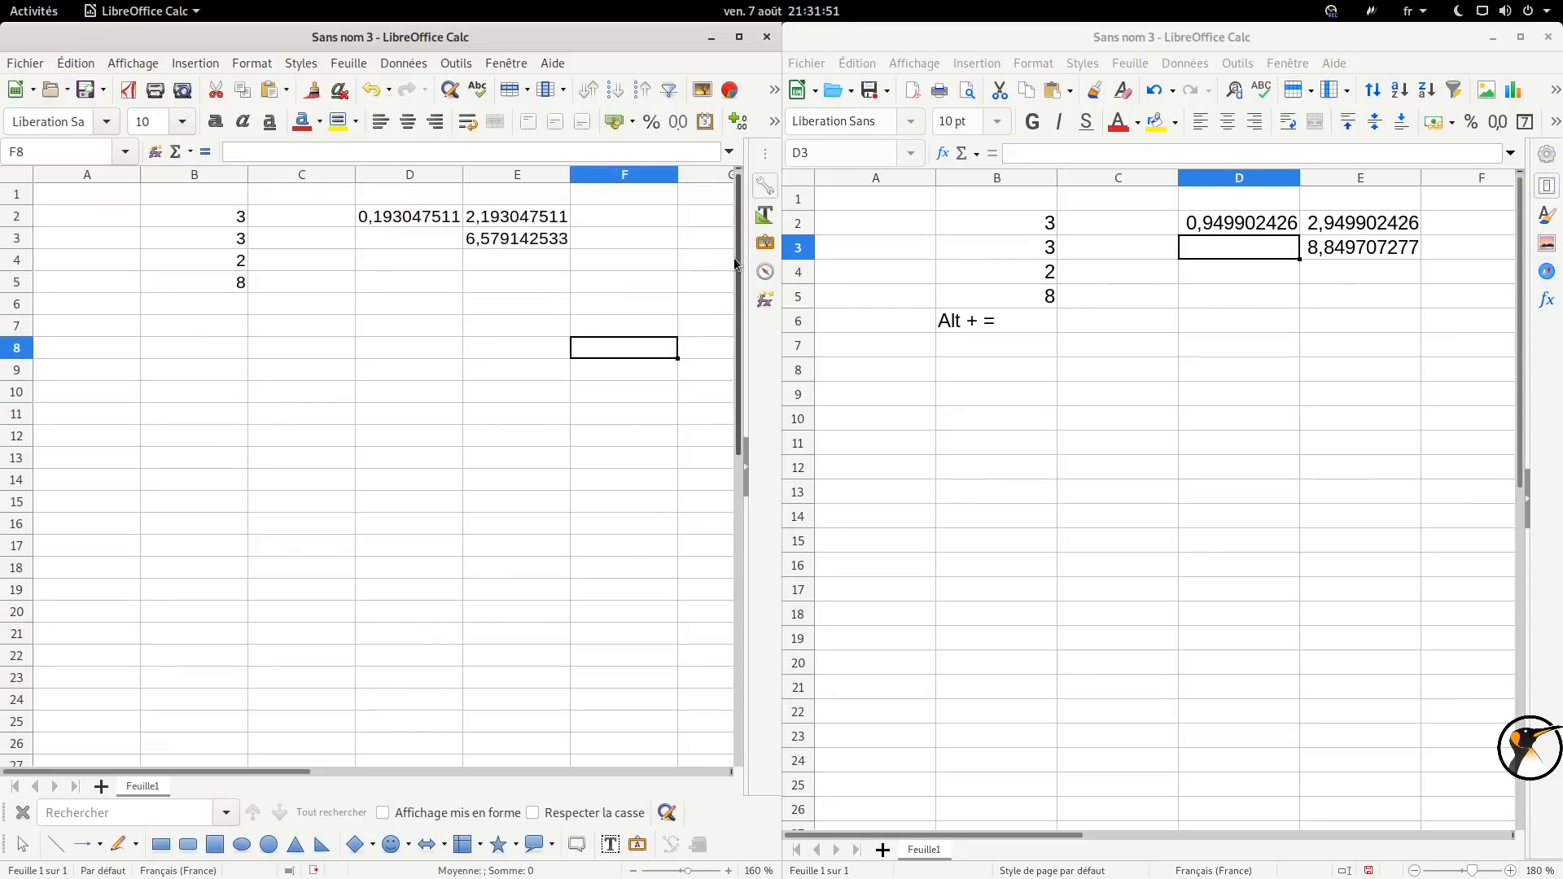
# Enter the function name ALEA.NV as plain text in cell D4 of the LibreOffice 7 sheet.
pyautogui.click(1241, 268)
pyautogui.write('ALEA')
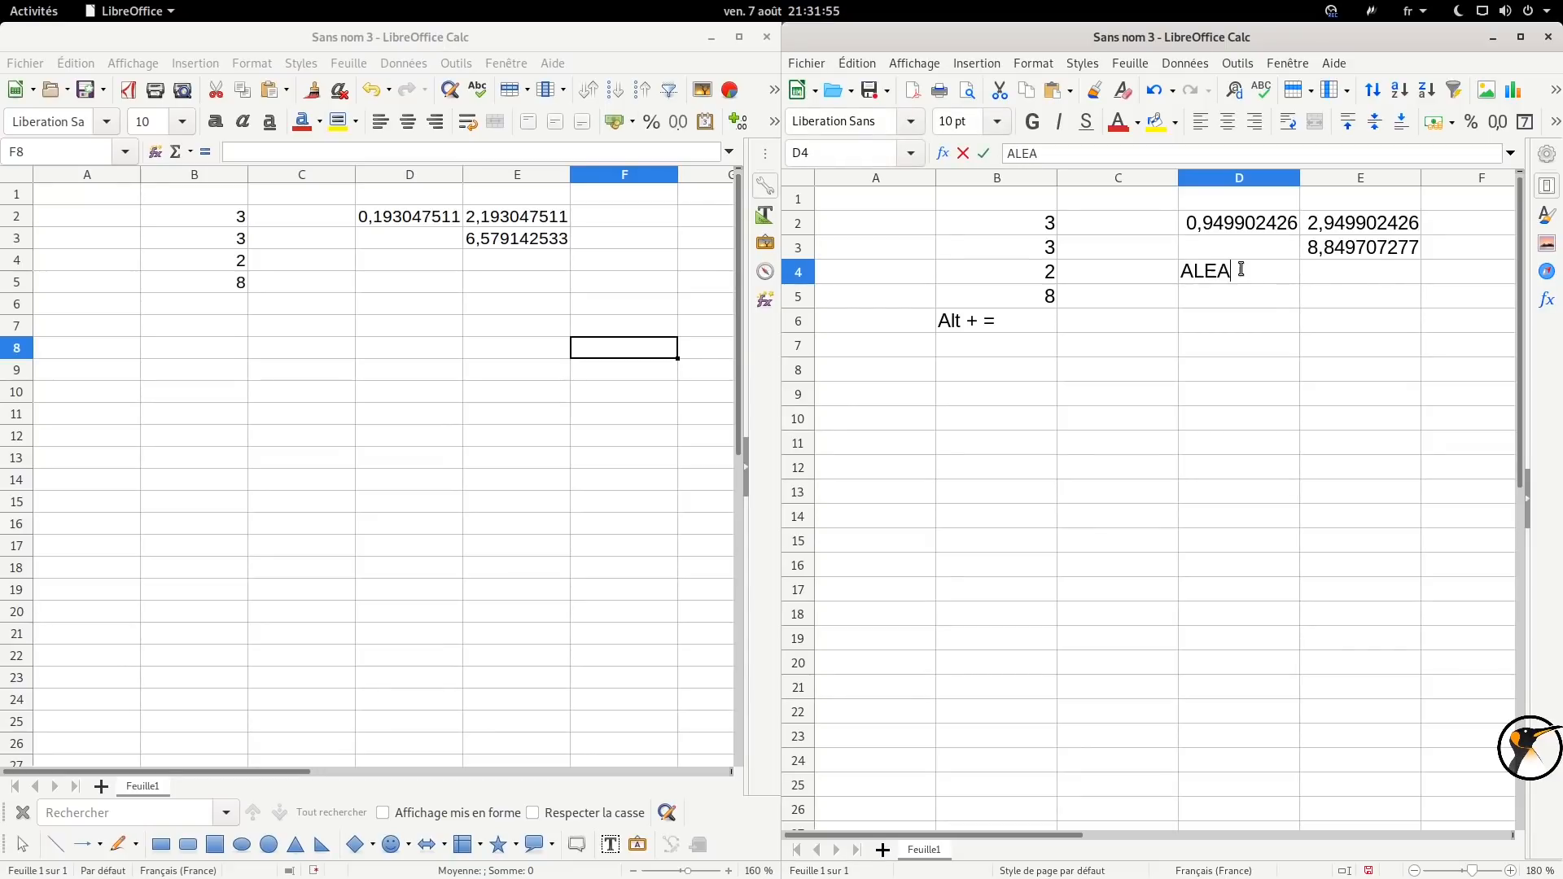
pyautogui.write('.NV')
pyautogui.press('Return')
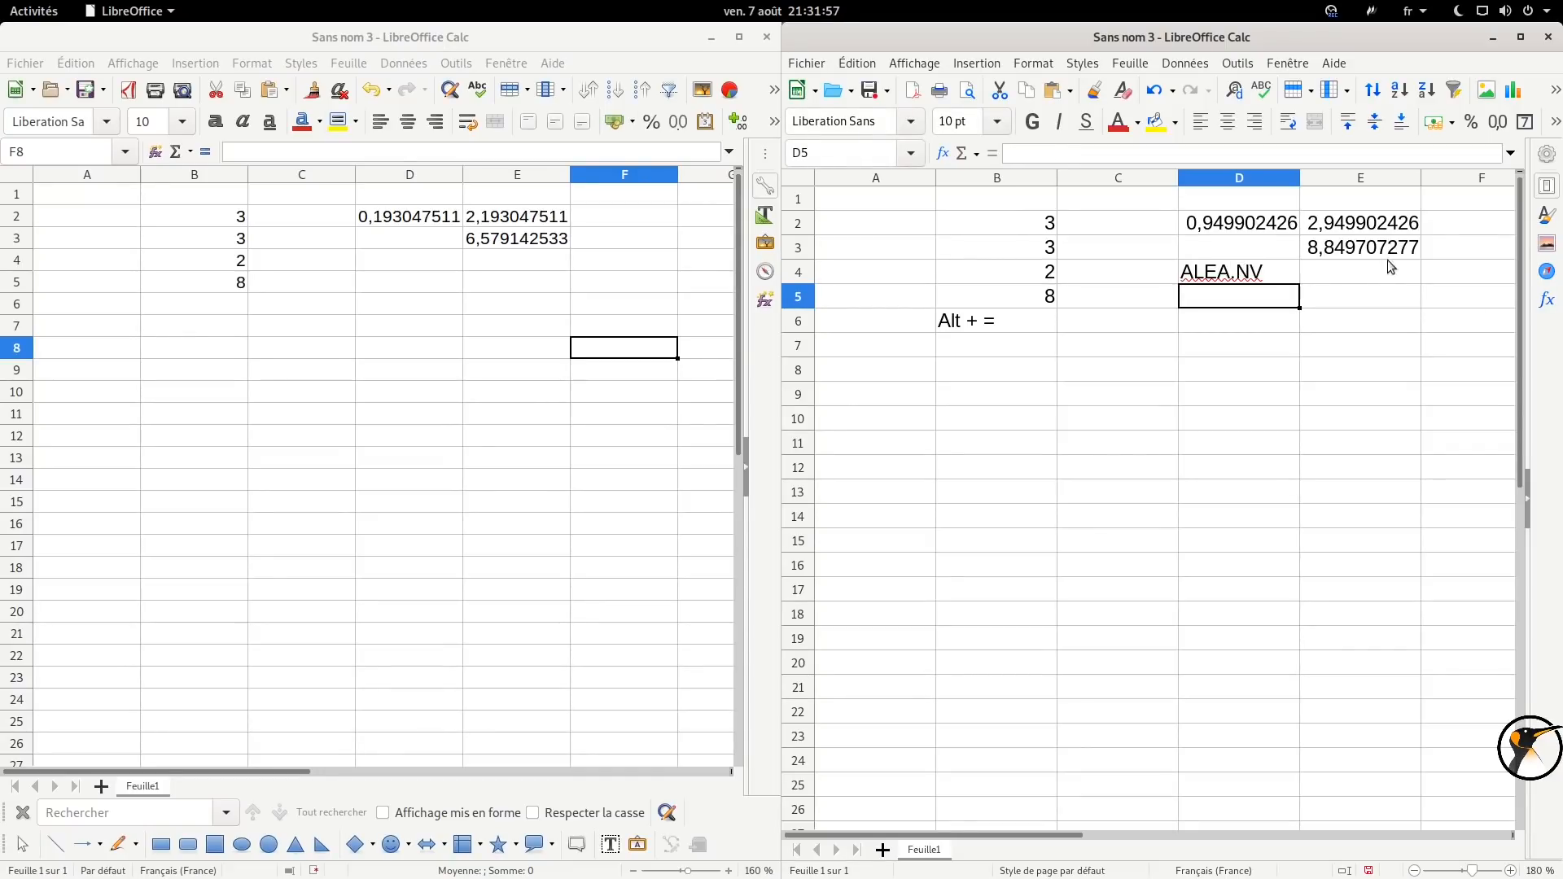
# Check which functions the 6.4 sheet suggests for =alea in cell D5, and clear the entry.
pyautogui.click(405, 276)
pyautogui.write('=a')
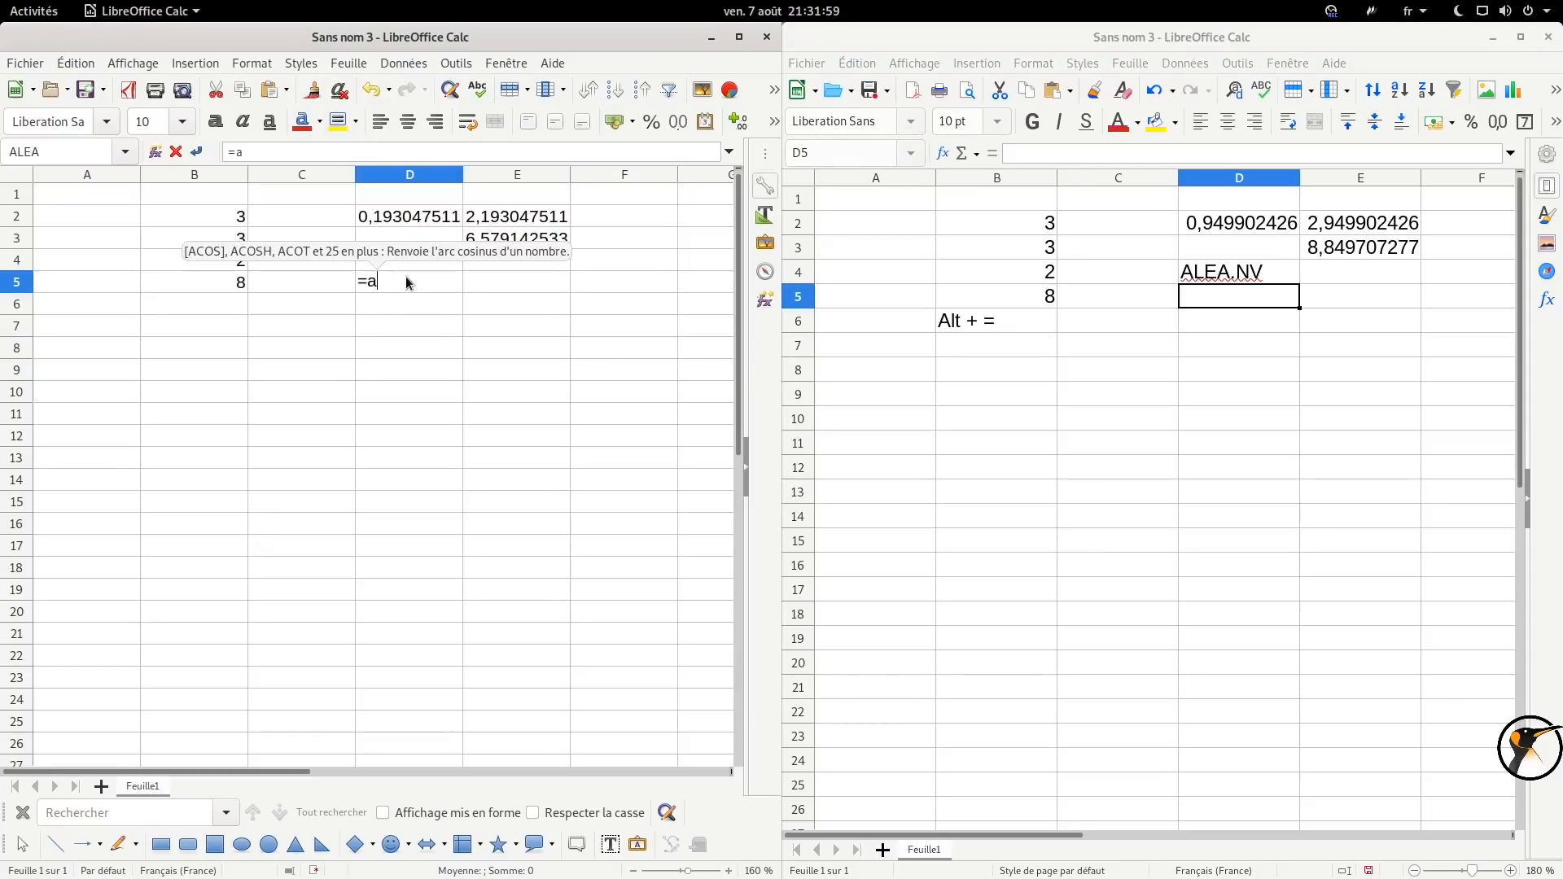
pyautogui.write('lea')
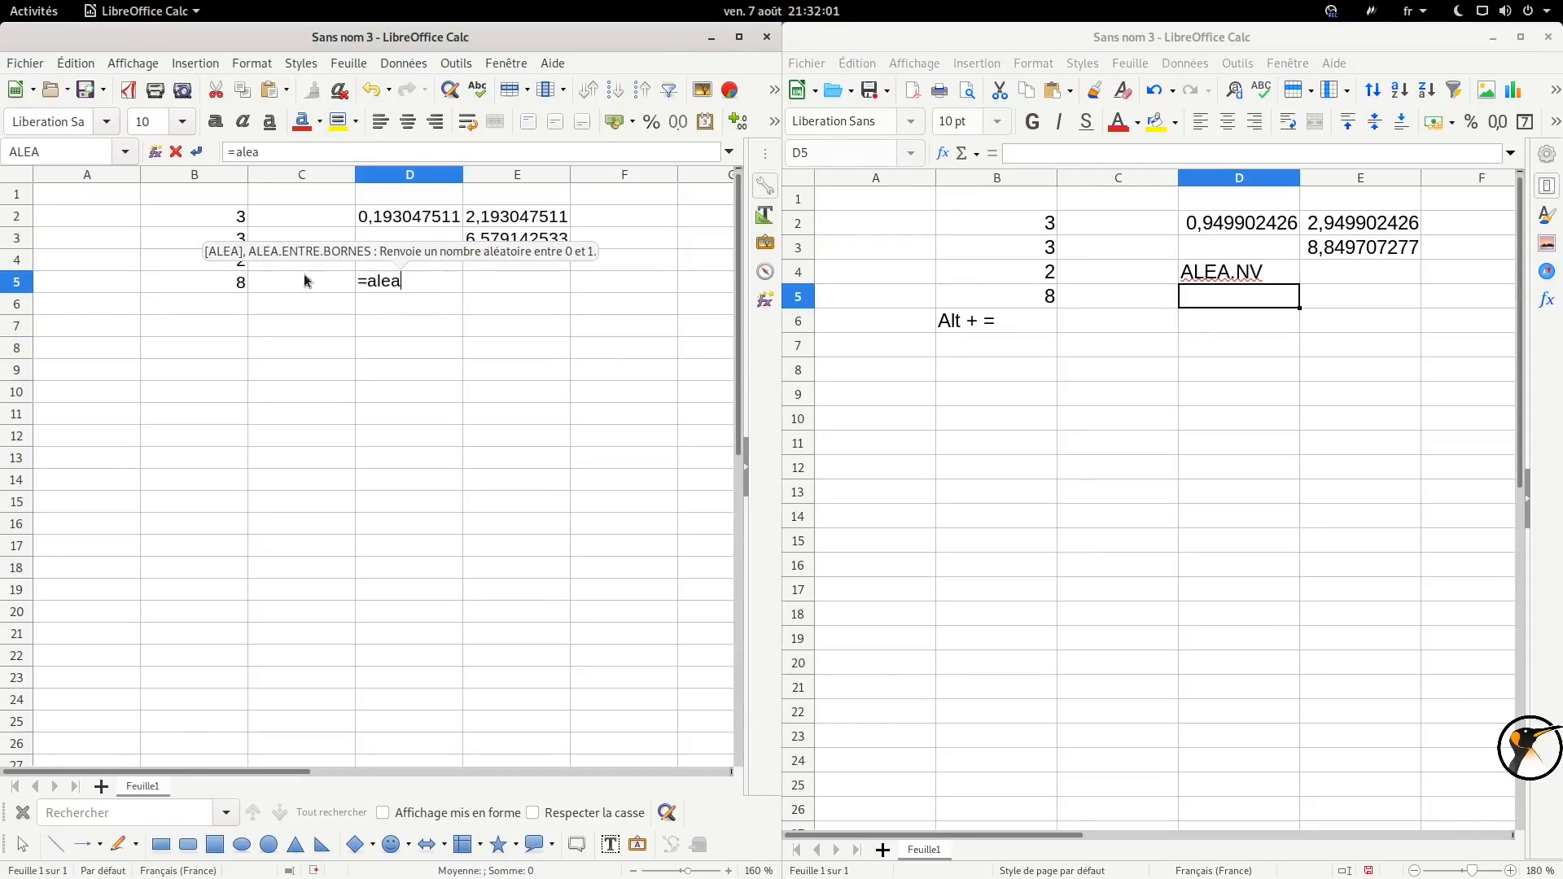
pyautogui.press('BackSpace')
pyautogui.press('BackSpace')
pyautogui.press('BackSpace')
pyautogui.press('BackSpace')
pyautogui.press('BackSpace')
pyautogui.press('Return')
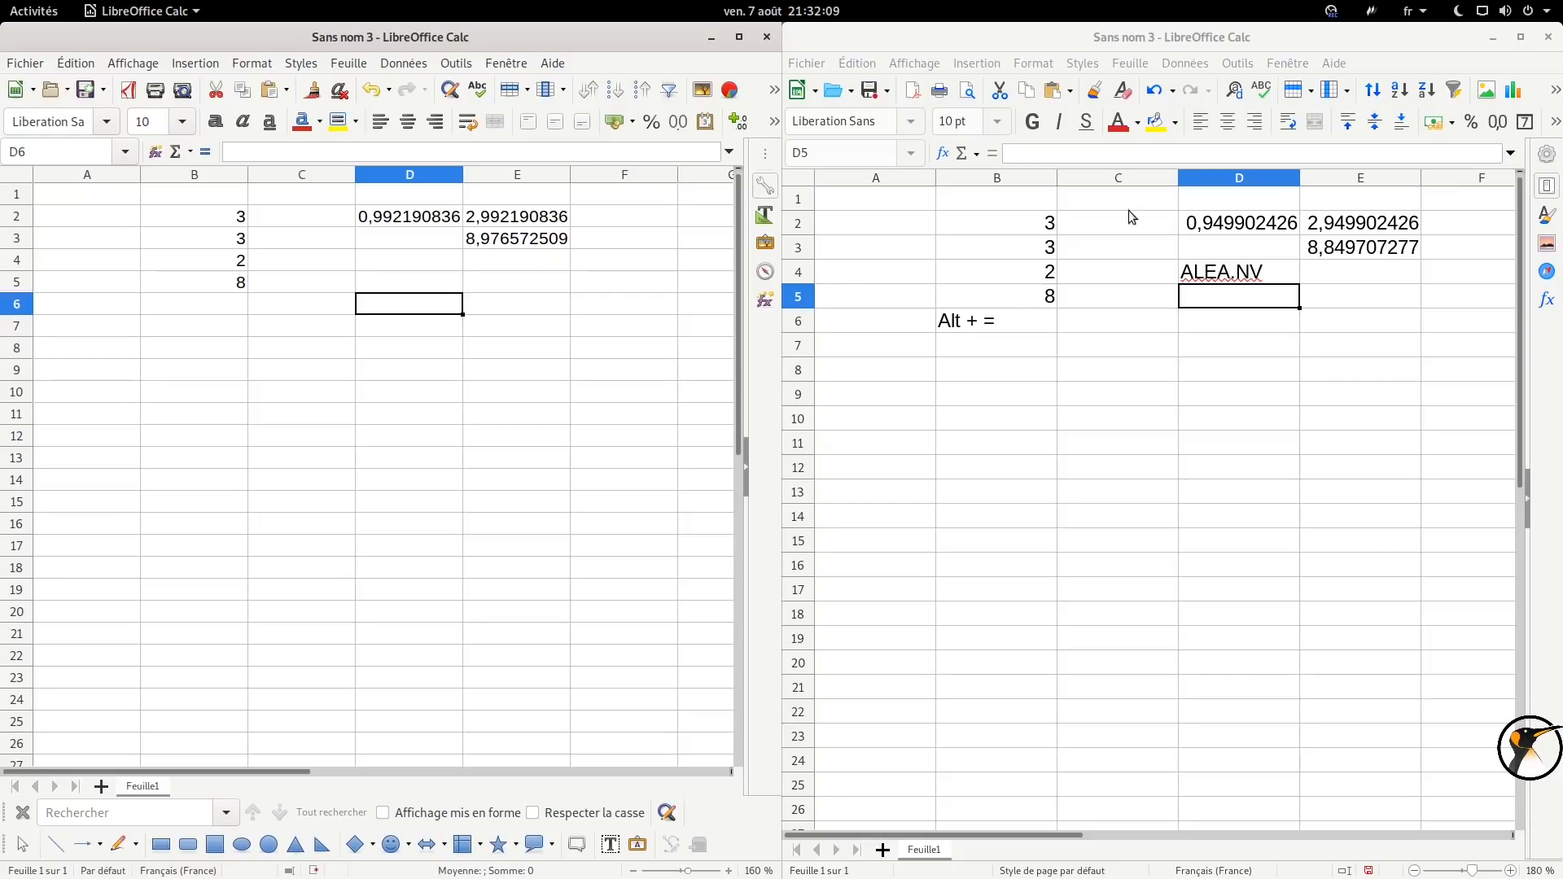
# Create a new presentation from the 6.4 spreadsheet window and tile it to the left half of the screen.
pyautogui.click(31, 65)
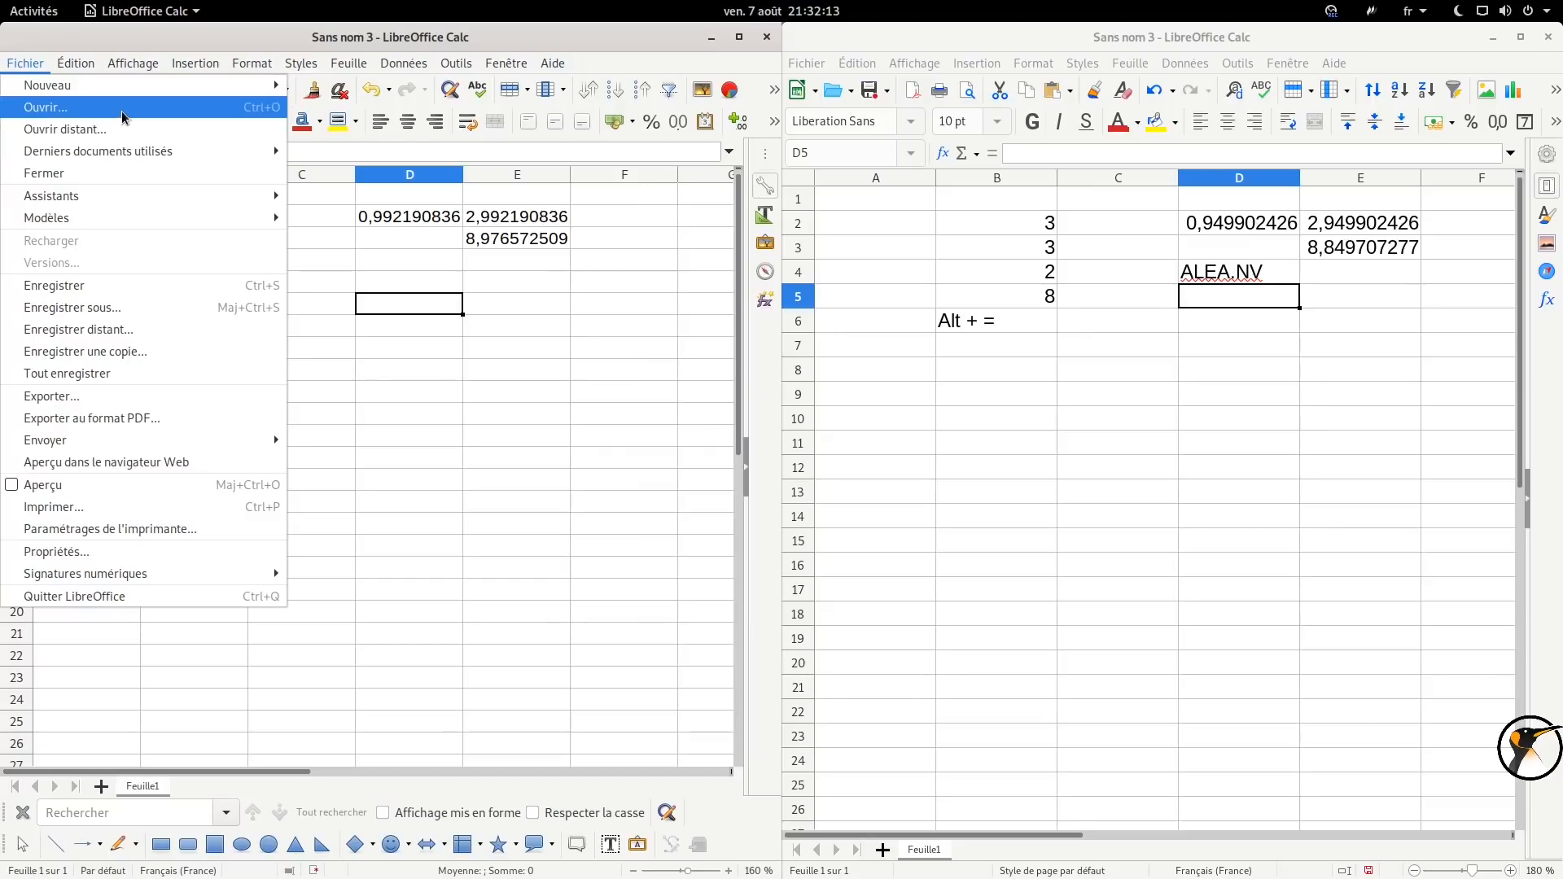
pyautogui.moveTo(138, 85)
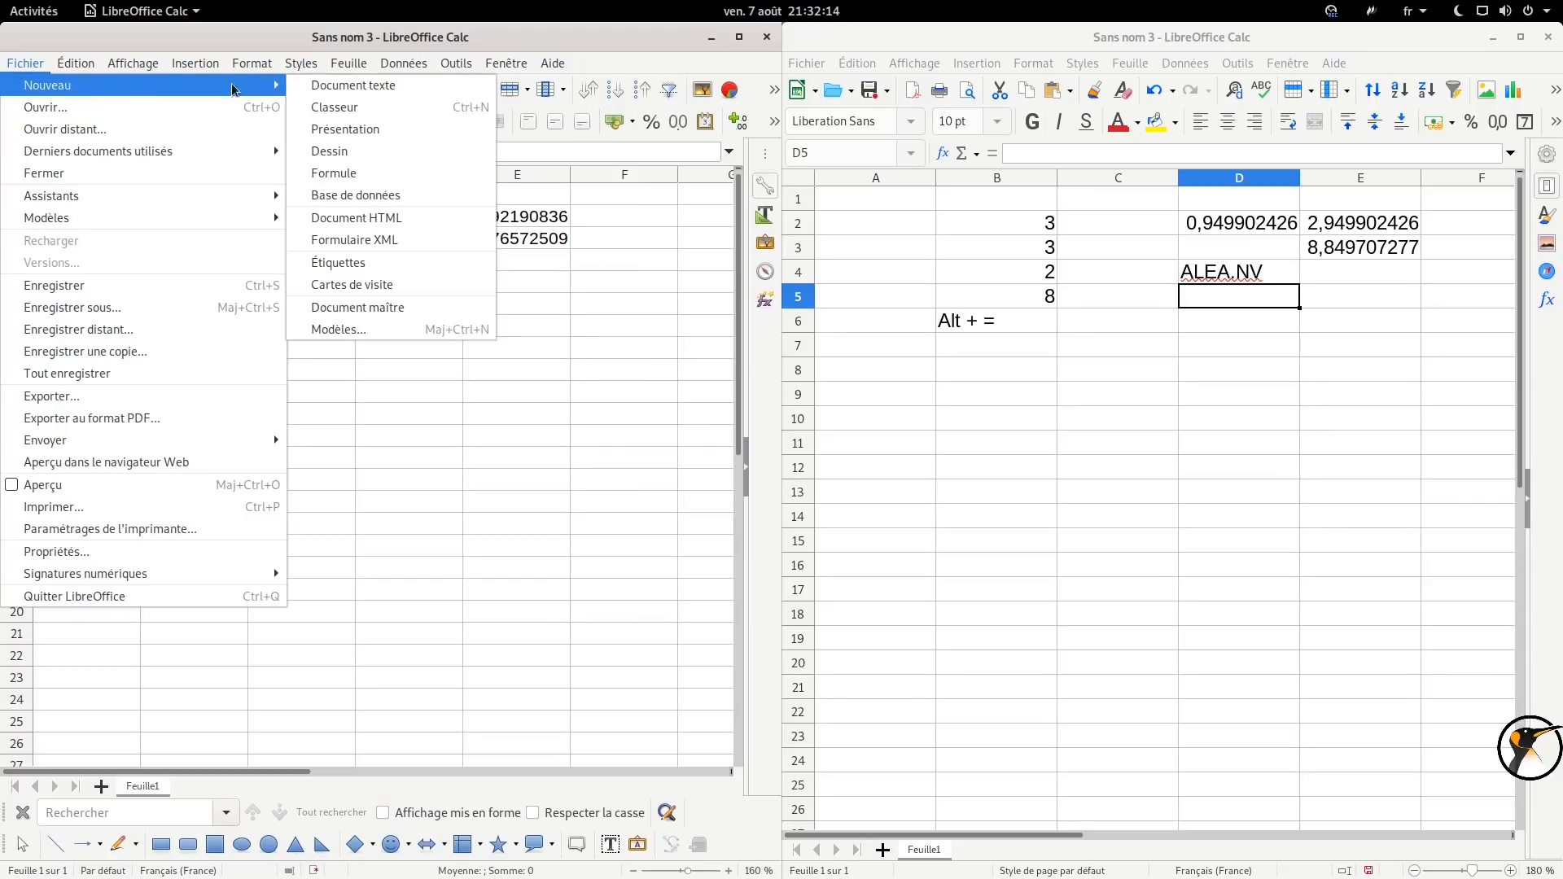
pyautogui.click(364, 128)
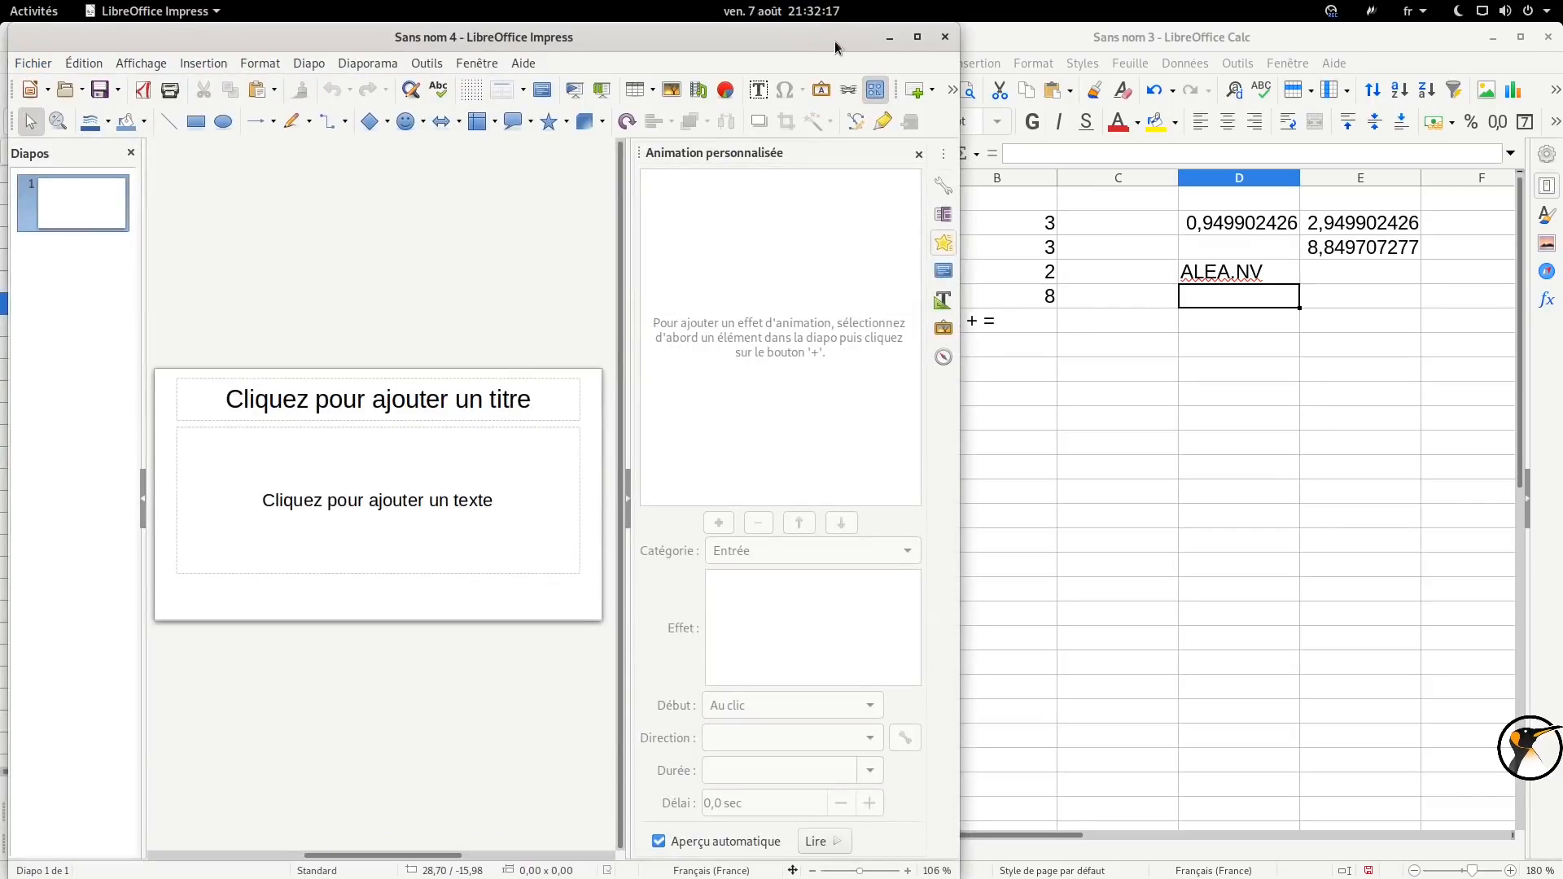
pyautogui.press('super+Left')
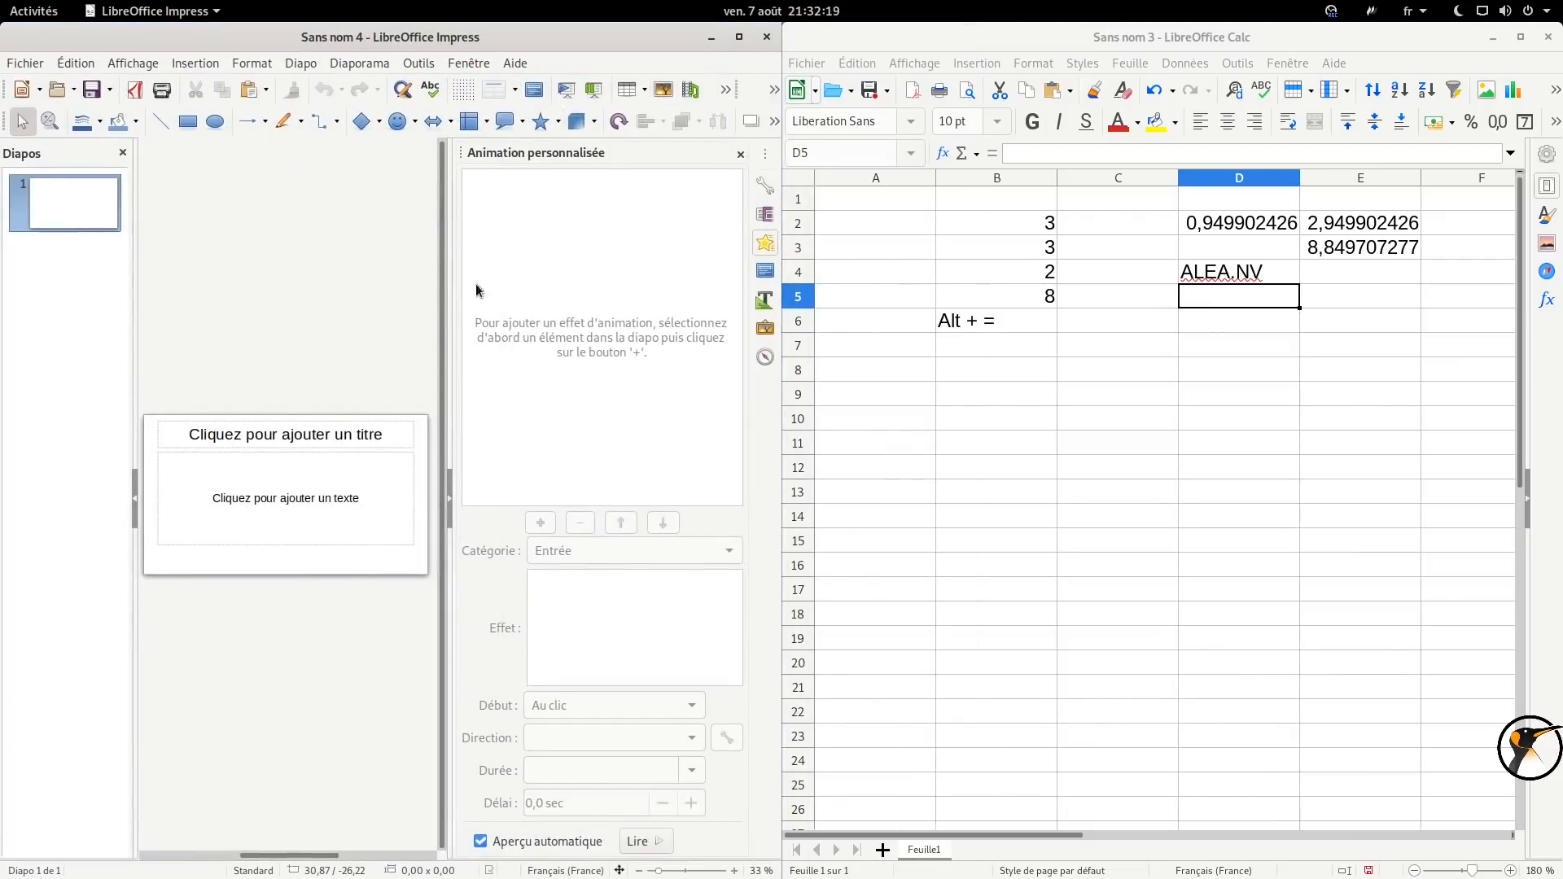
# Create a new presentation from the LibreOffice 7 spreadsheet window.
pyautogui.click(817, 69)
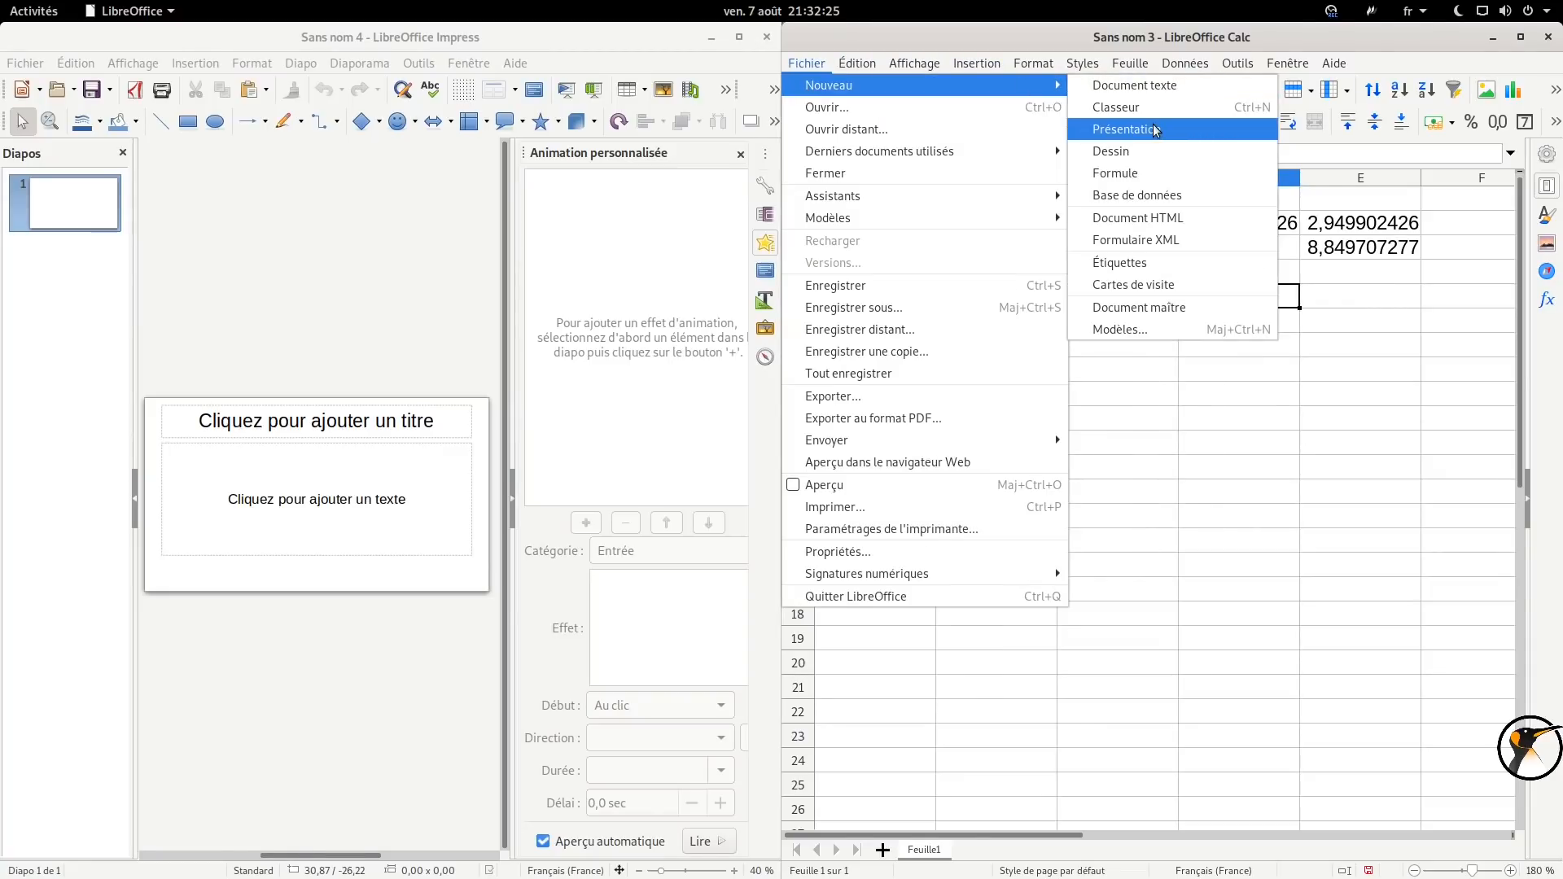
pyautogui.click(1165, 129)
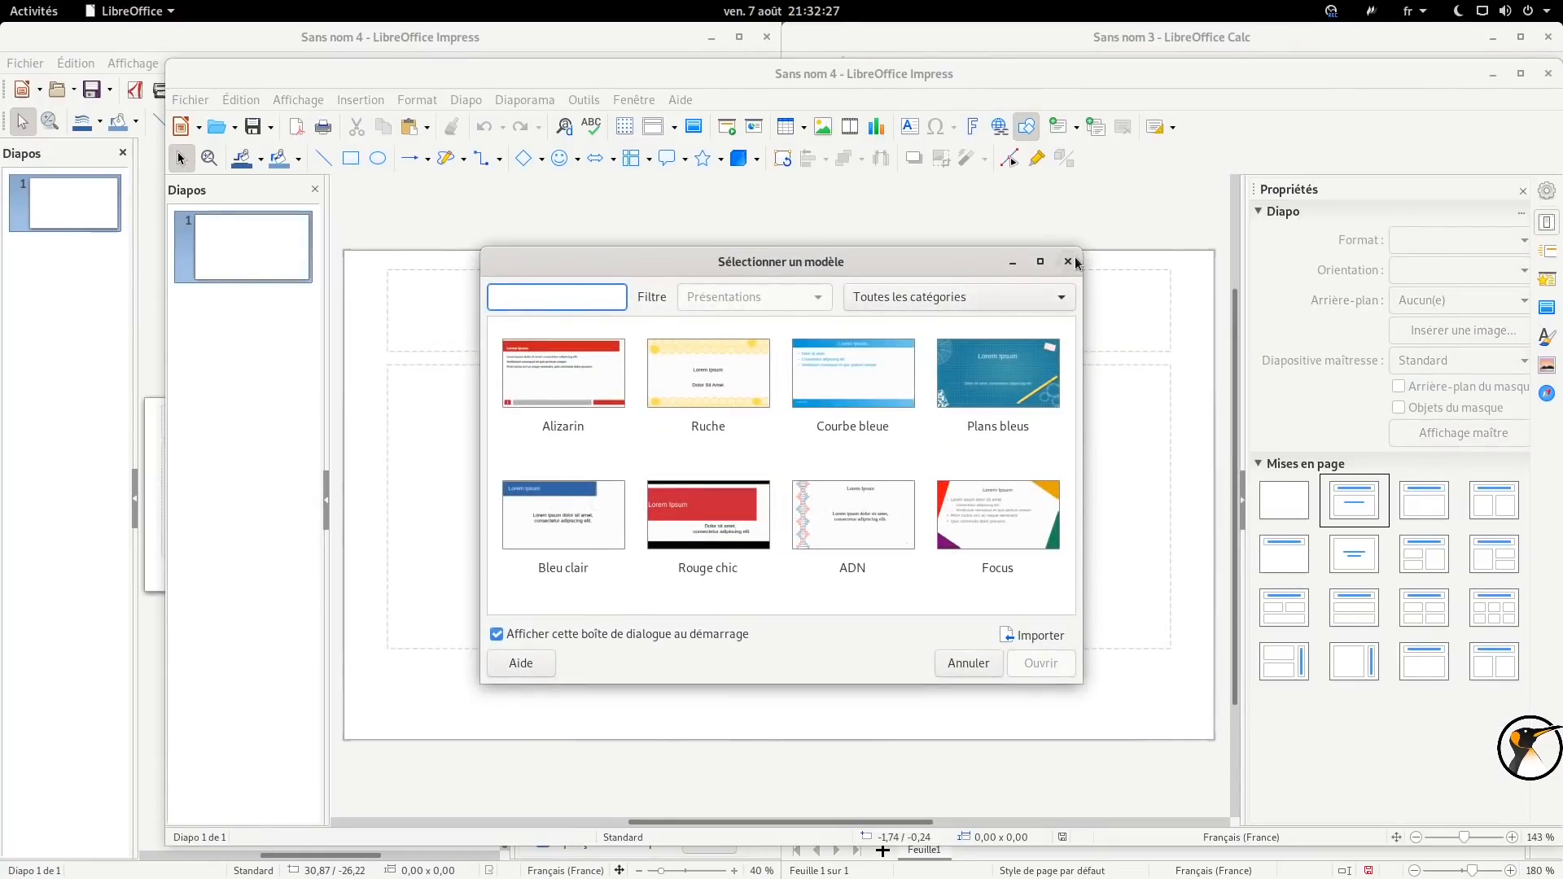